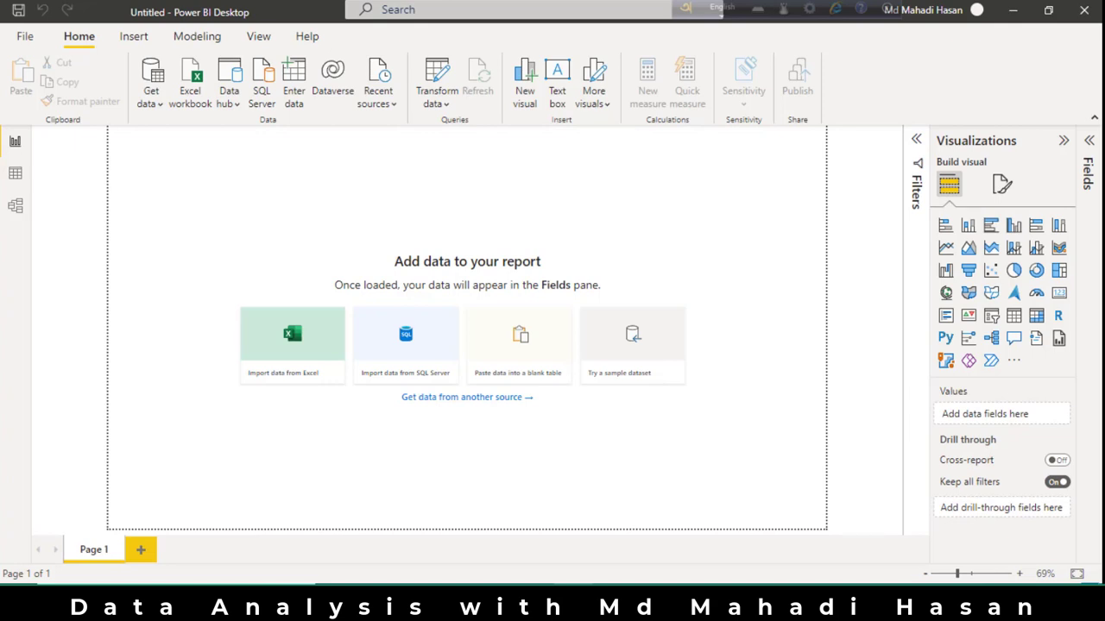
# Connect to the Excel workbook chocolate data.xlsx as the report's data source.
pyautogui.click(279, 348)
pyautogui.click(241, 113)
pyautogui.click(403, 361)
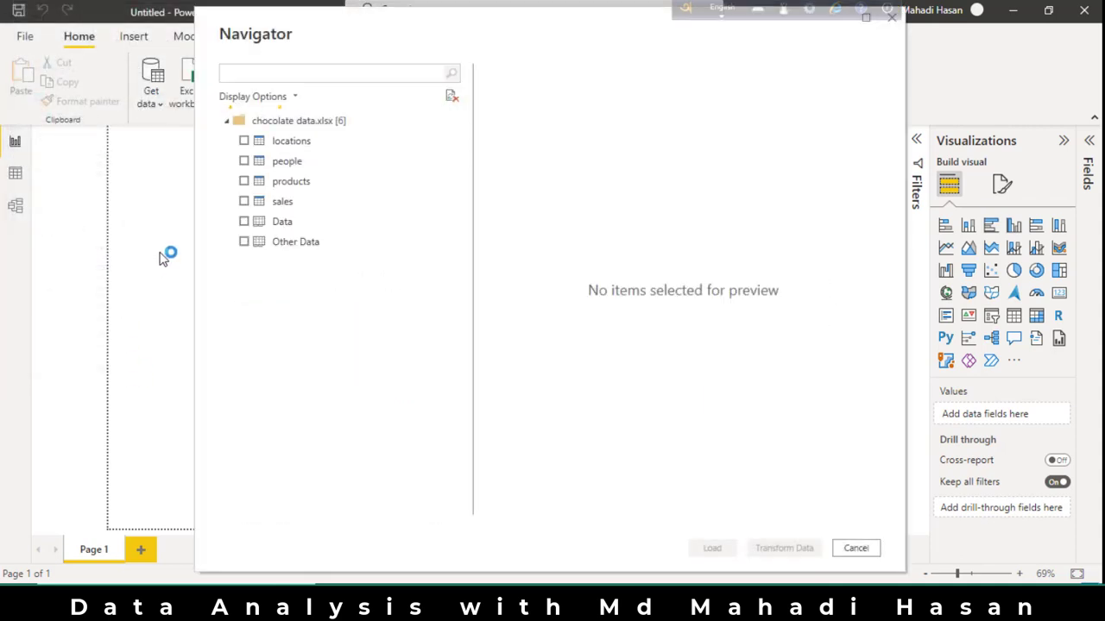
# Load the locations, people, products and sales tables from the workbook.
pyautogui.click(244, 141)
pyautogui.click(243, 160)
pyautogui.click(243, 181)
pyautogui.click(244, 201)
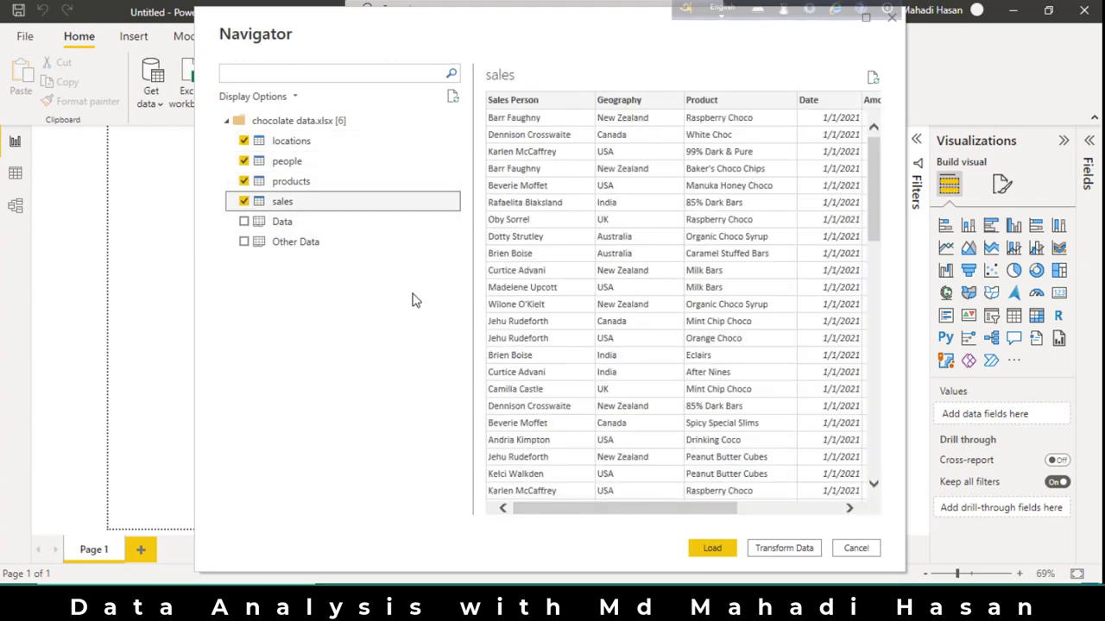
pyautogui.click(713, 549)
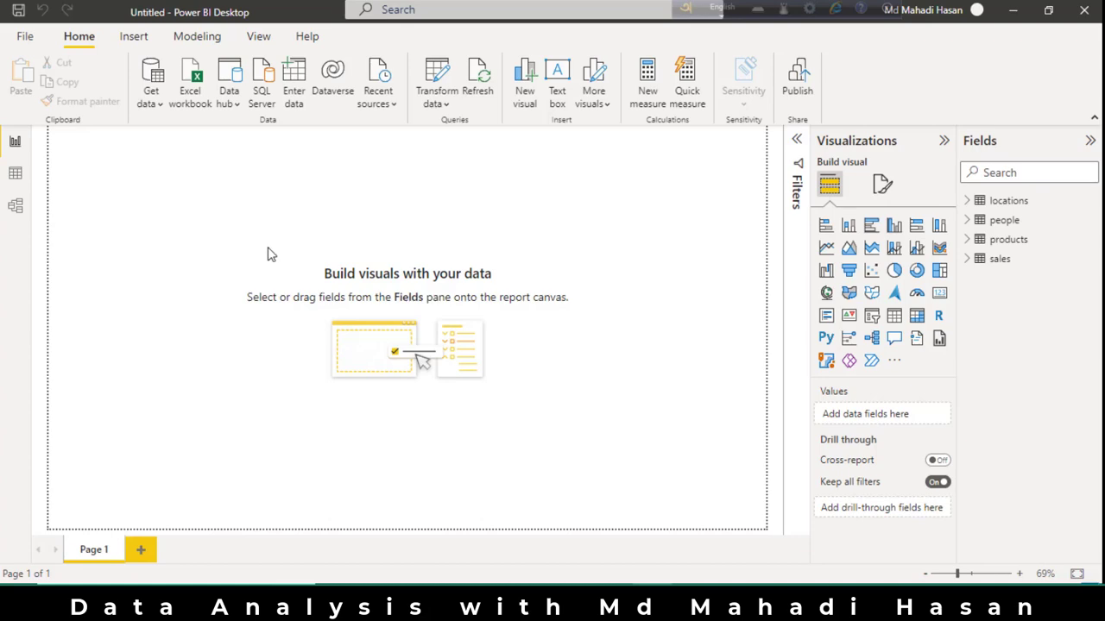
# In the Power Query Editor, replace the null values in the people table's Team column with "Special team".
pyautogui.click(434, 84)
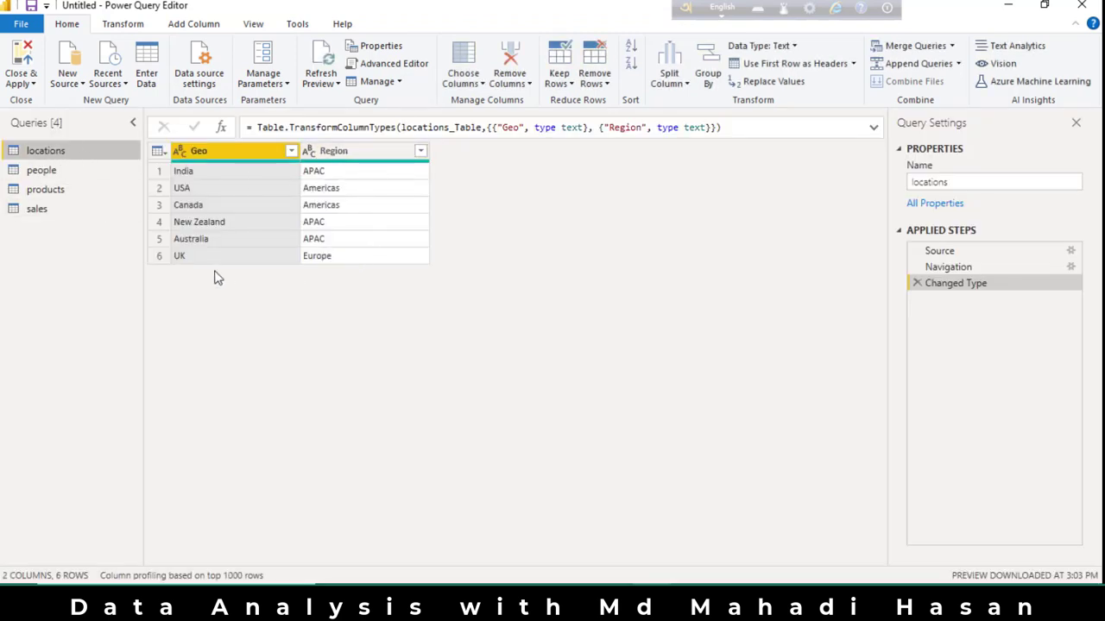
pyautogui.click(42, 170)
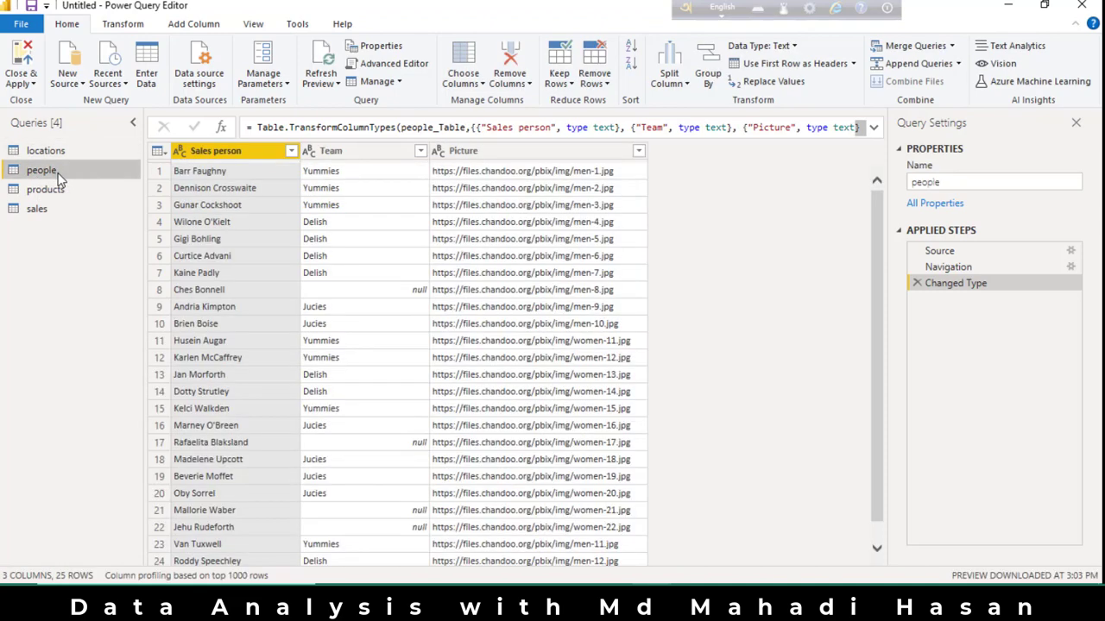
pyautogui.scroll(-1, 391, 255)
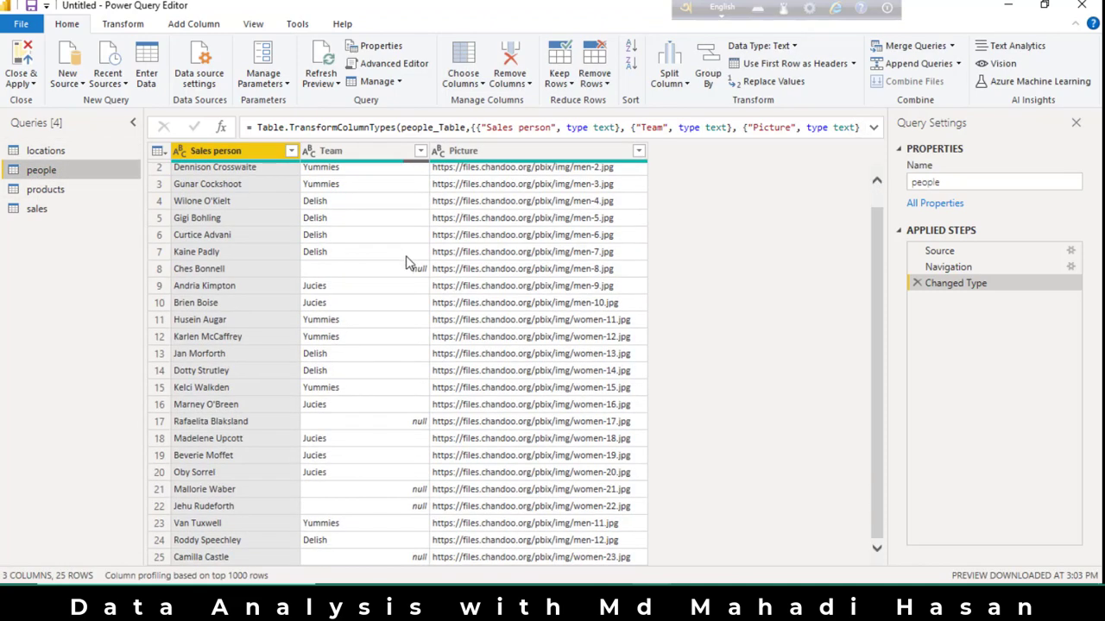
pyautogui.scroll(1, 404, 262)
pyautogui.scroll(-1, 379, 388)
pyautogui.scroll(1, 382, 431)
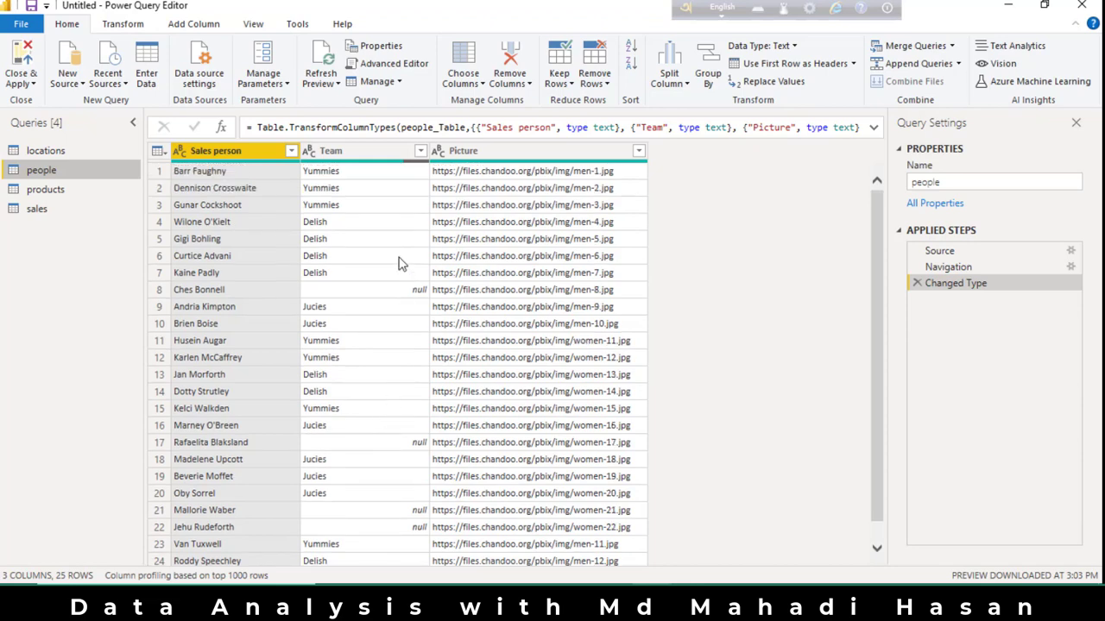
pyautogui.click(365, 151)
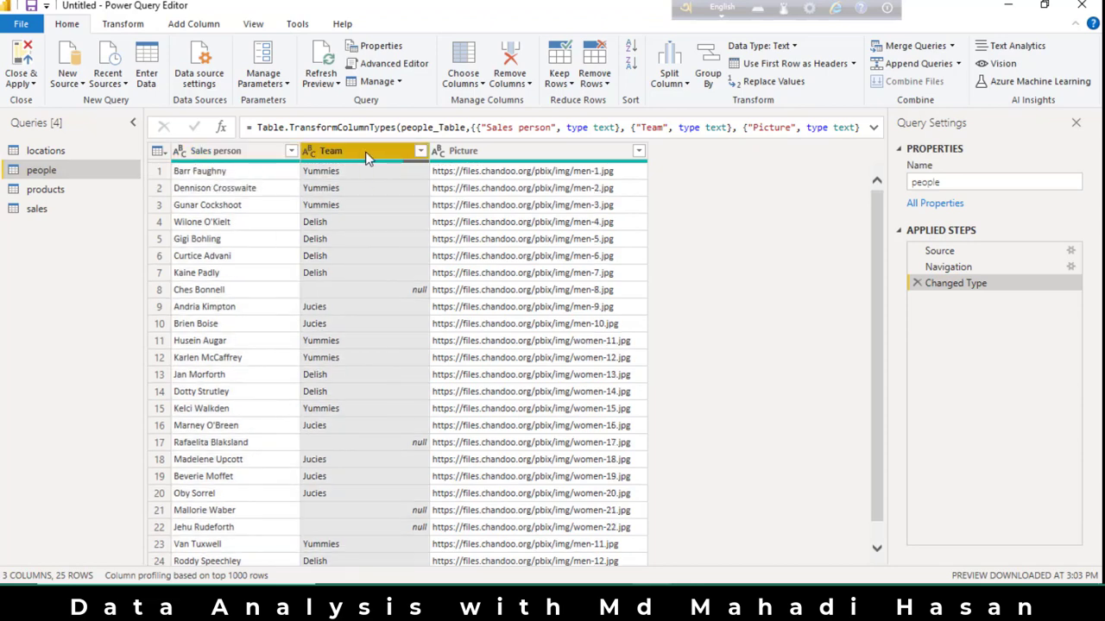
pyautogui.rightClick(365, 151)
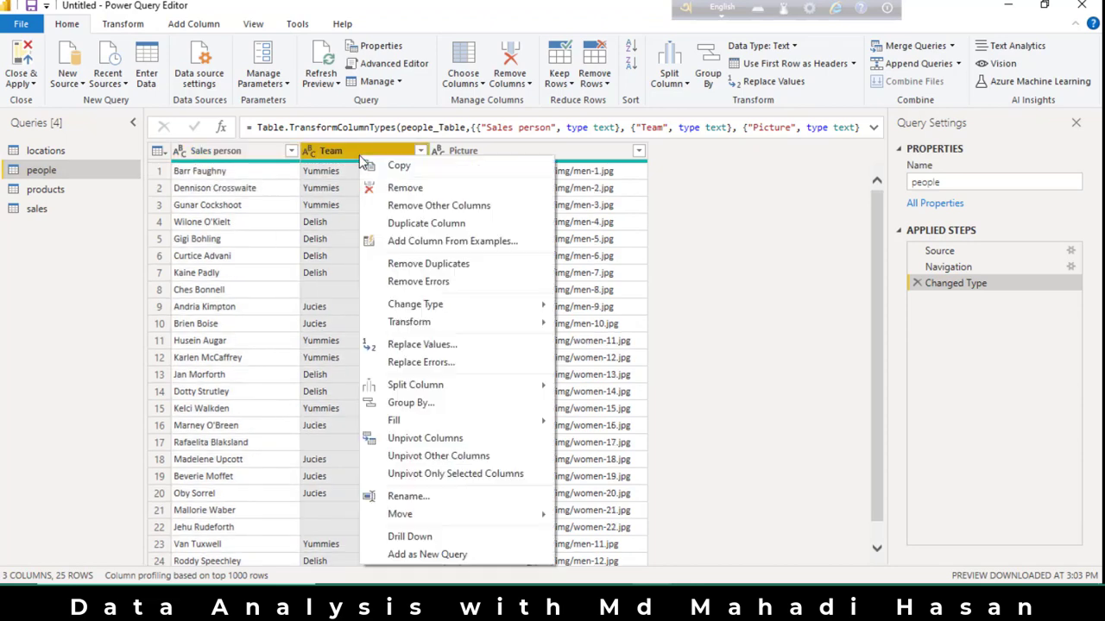
pyautogui.click(423, 347)
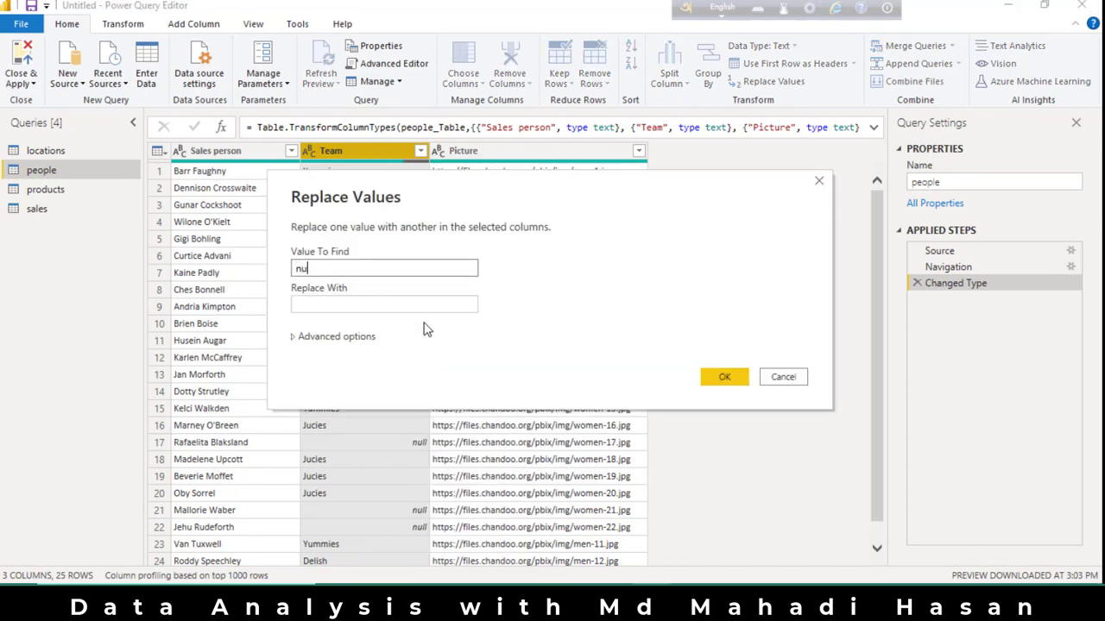
pyautogui.click(416, 304)
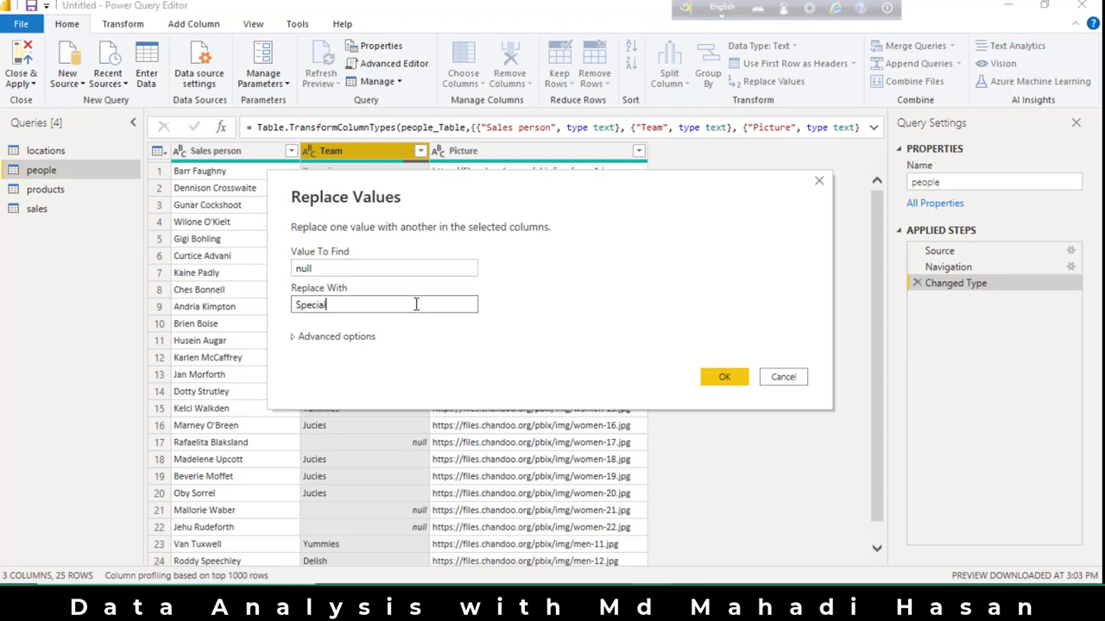
pyautogui.click(723, 377)
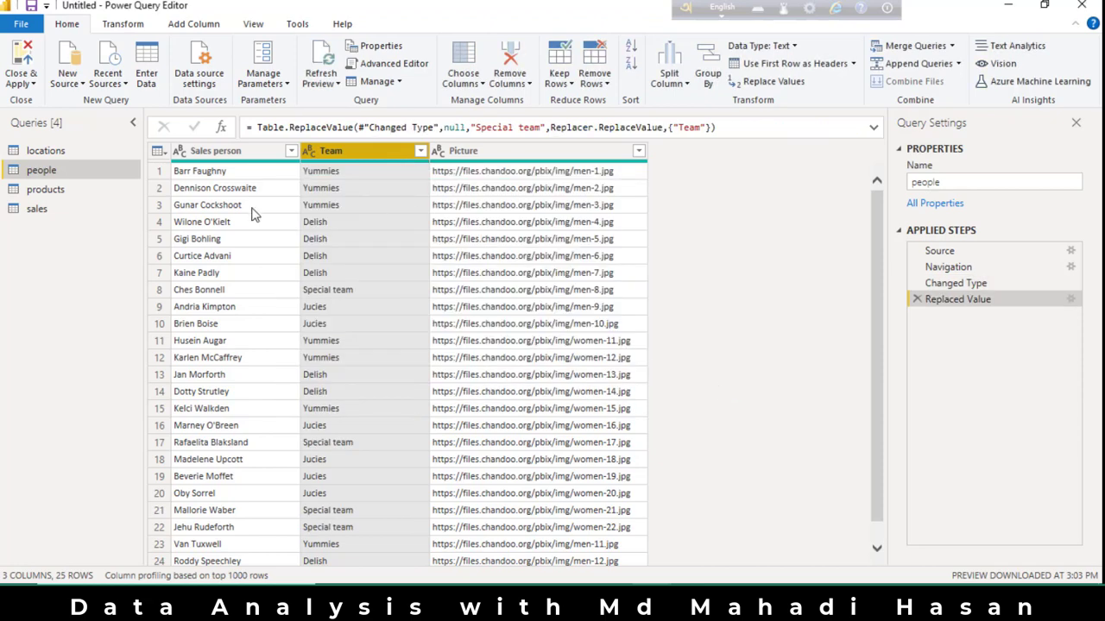
# Look over the products and sales queries and remove duplicate rows from the whole sales table.
pyautogui.click(55, 195)
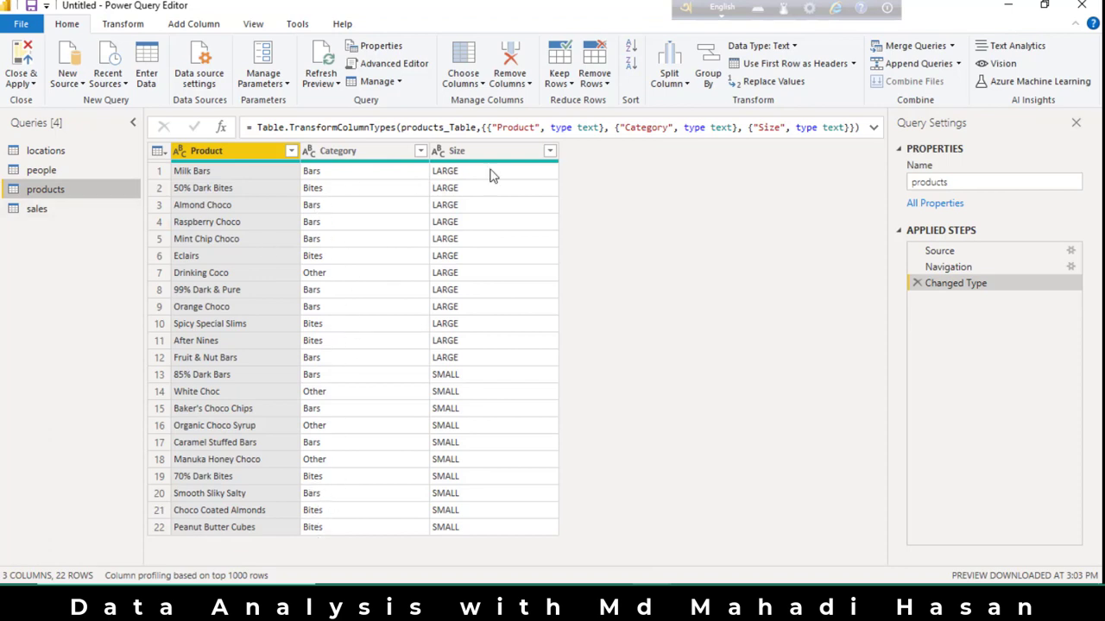
pyautogui.click(51, 209)
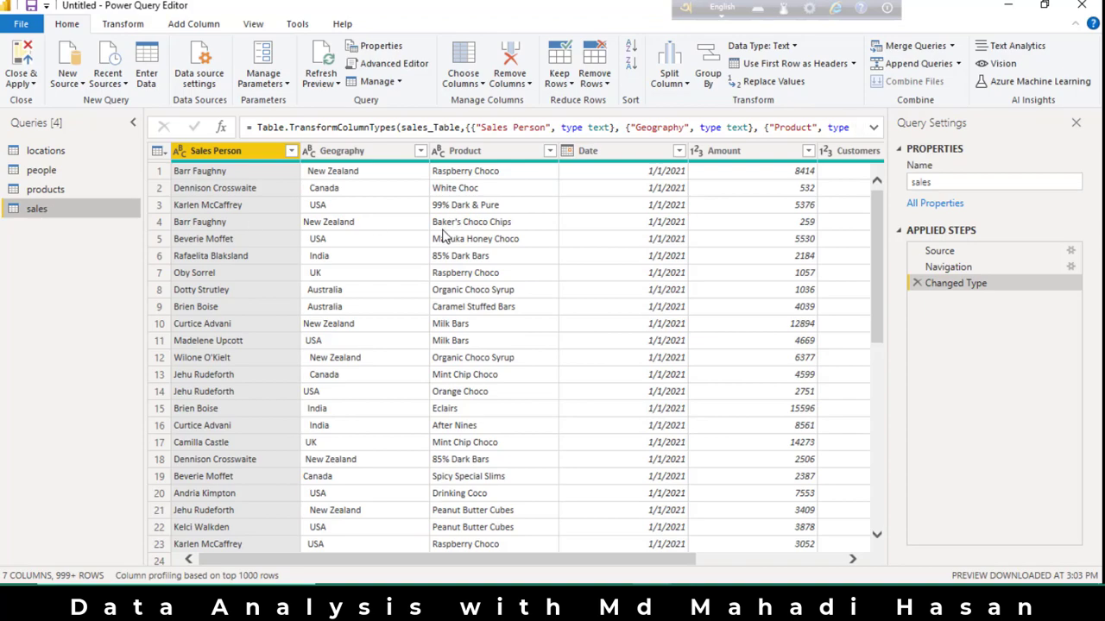
pyautogui.scroll(-20, 509, 267)
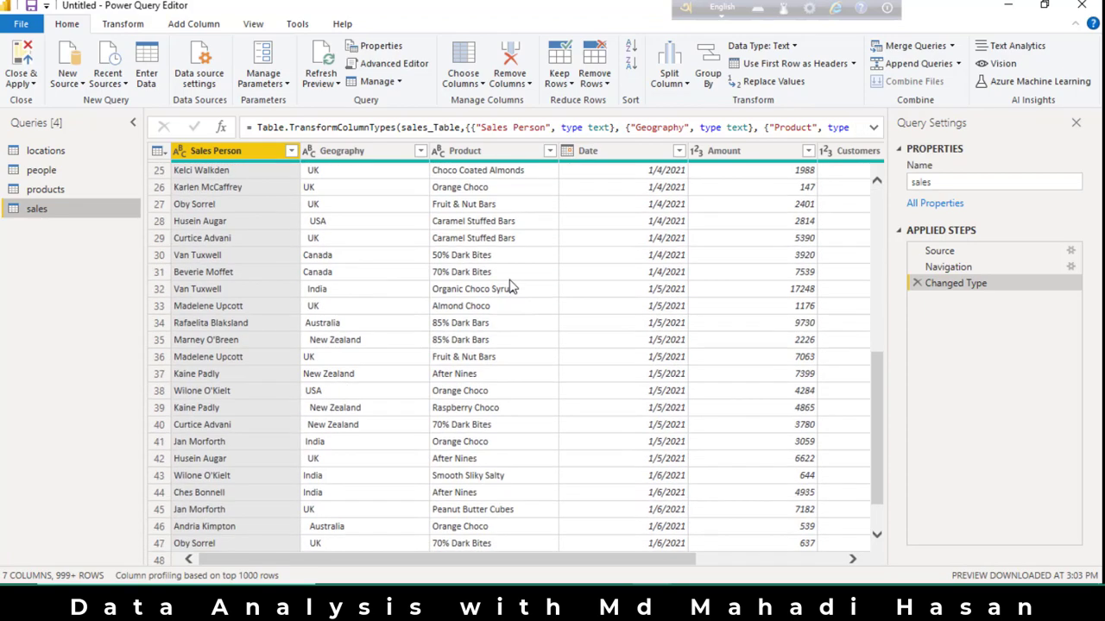
pyautogui.scroll(-20, 509, 309)
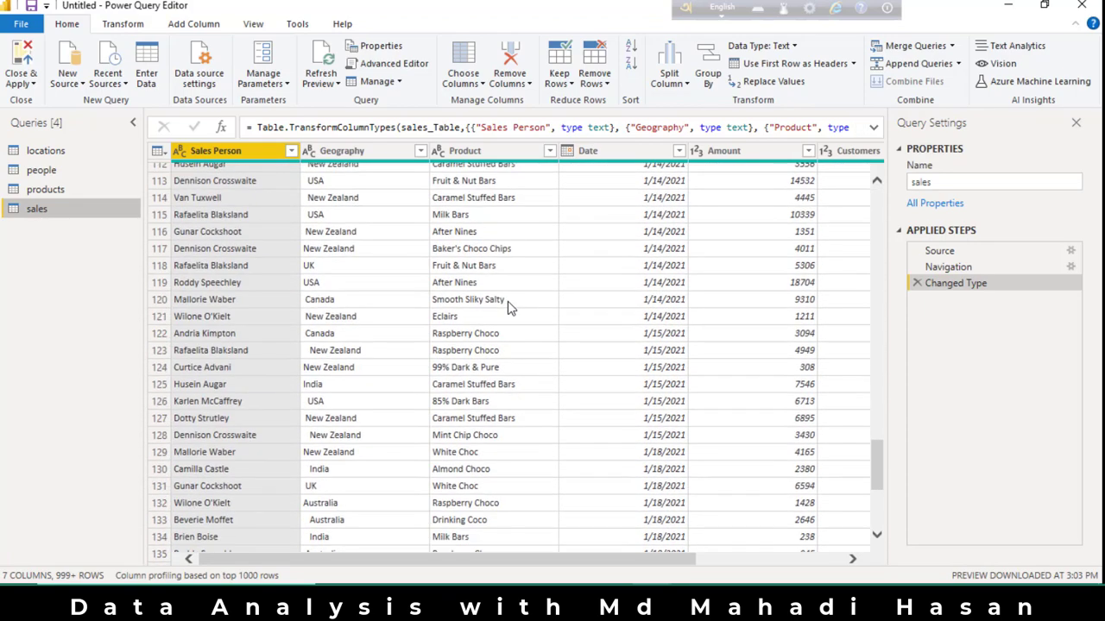
pyautogui.scroll(20, 509, 315)
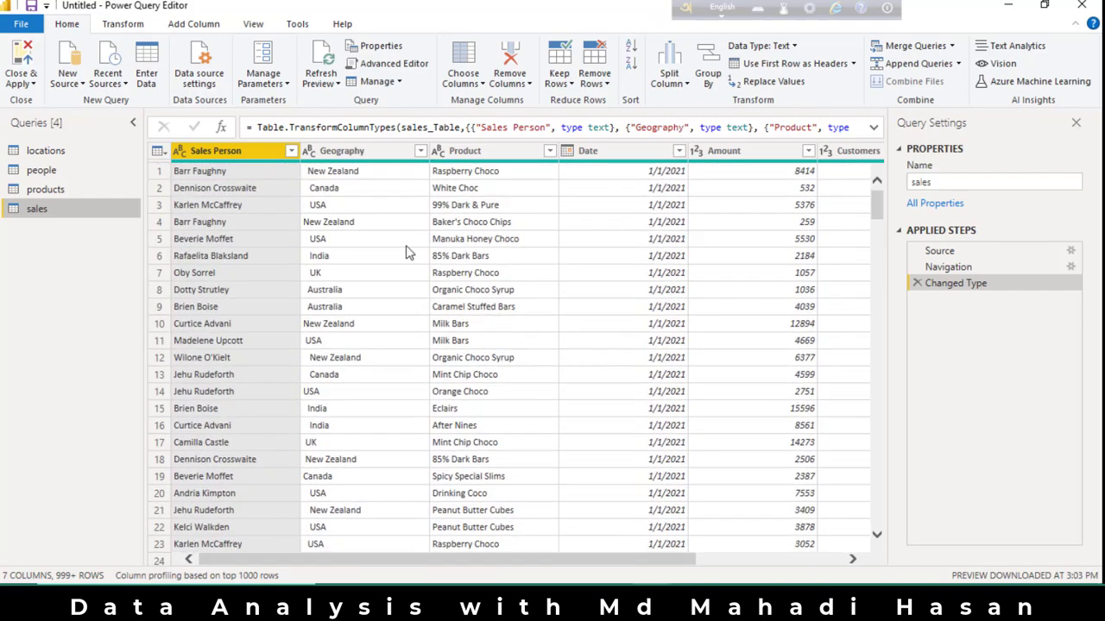
pyautogui.click(158, 151)
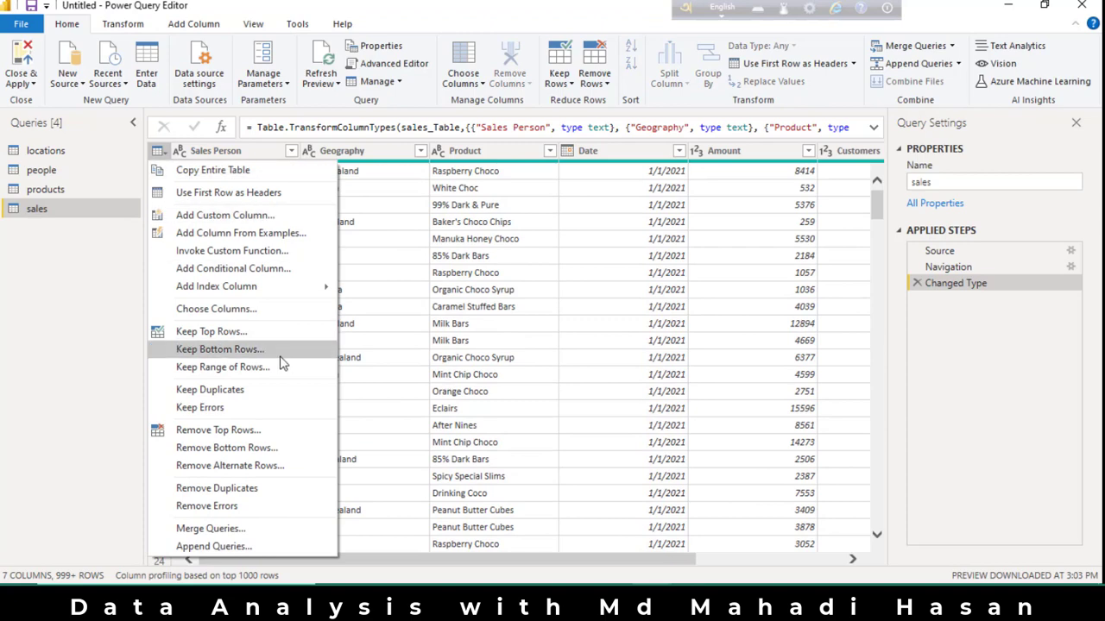
pyautogui.click(260, 487)
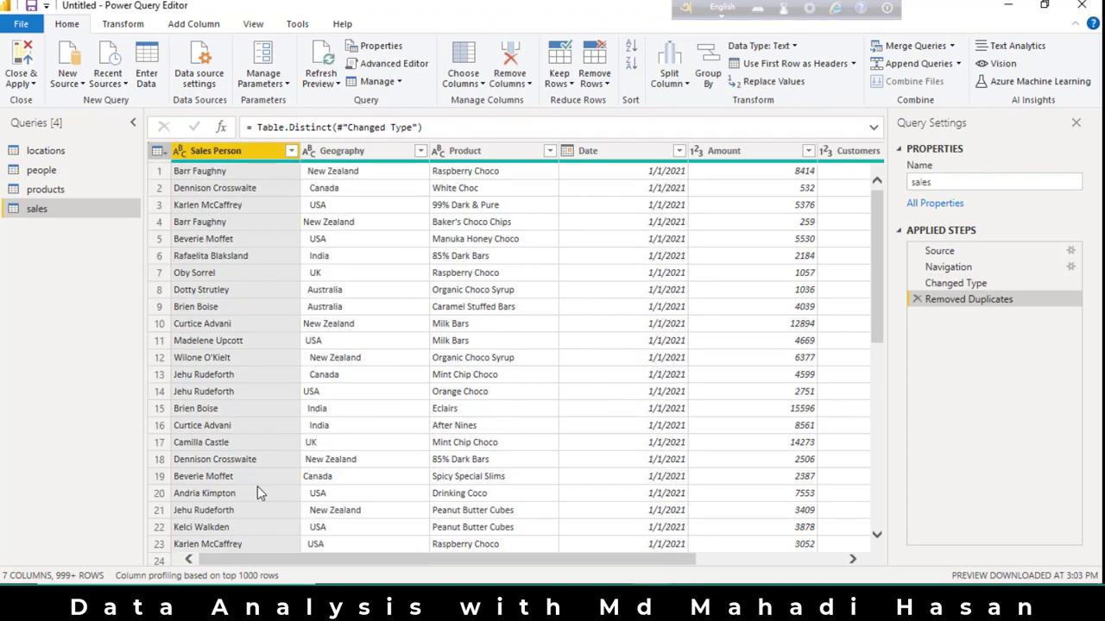
# Trim the extra spaces from the sales table's Geography column and apply the query changes to the report.
pyautogui.click(352, 193)
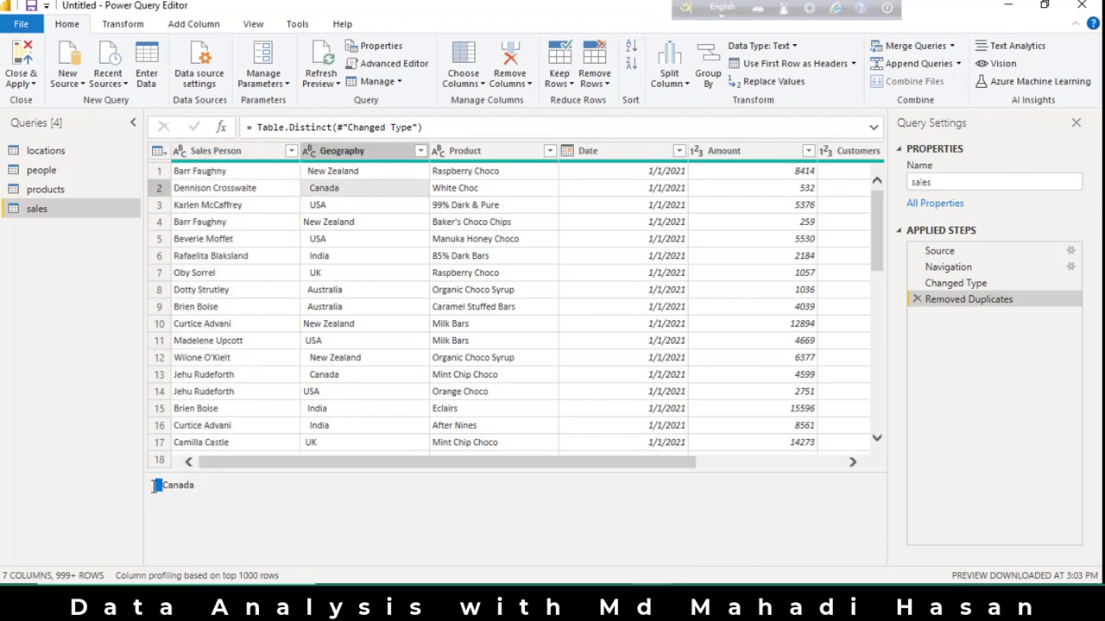
pyautogui.click(358, 209)
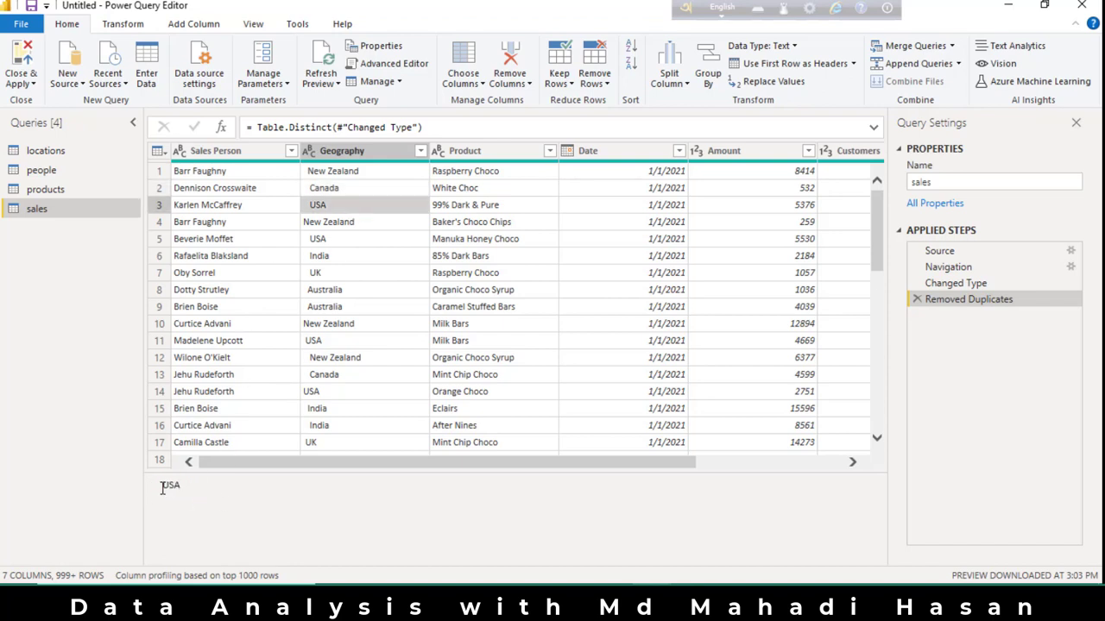
pyautogui.moveTo(165, 486); pyautogui.dragTo(157, 486)
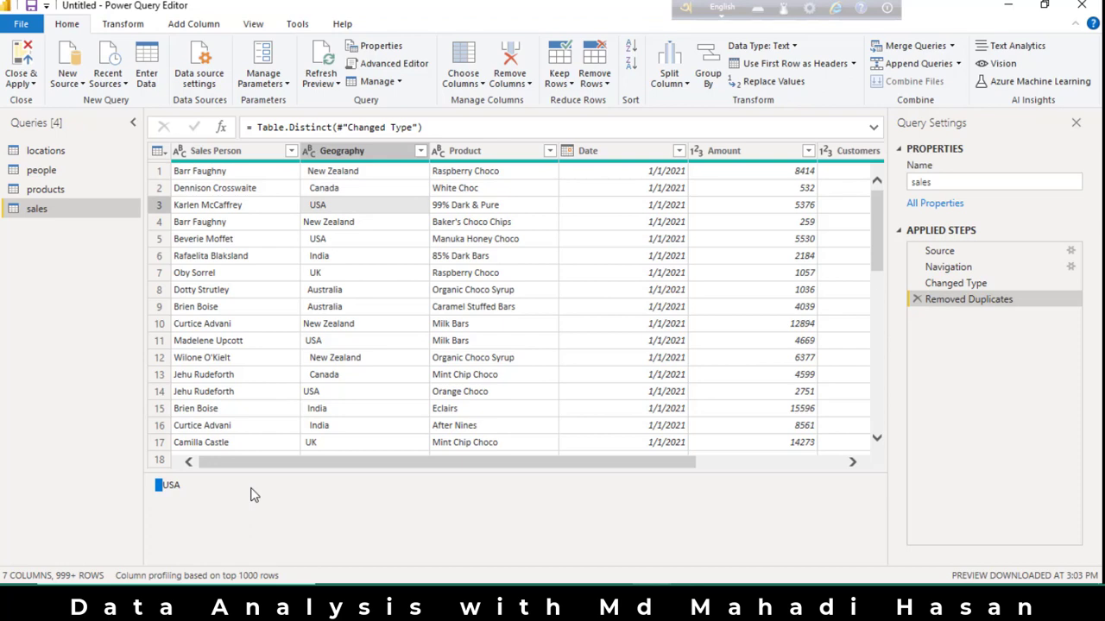
pyautogui.click(375, 157)
pyautogui.rightClick(375, 160)
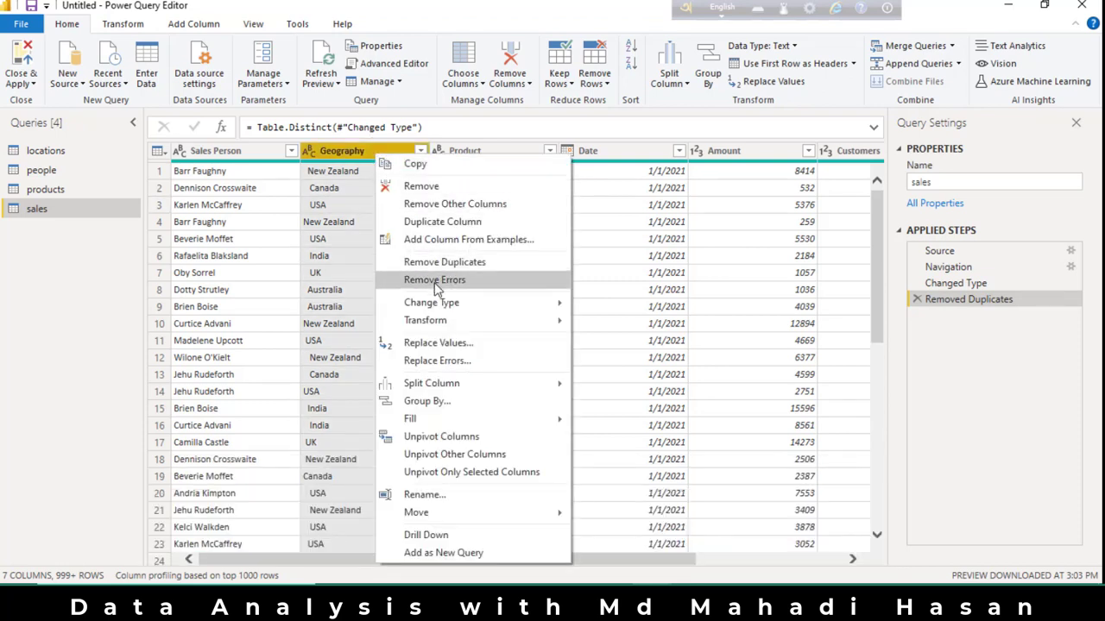
pyautogui.moveTo(464, 319)
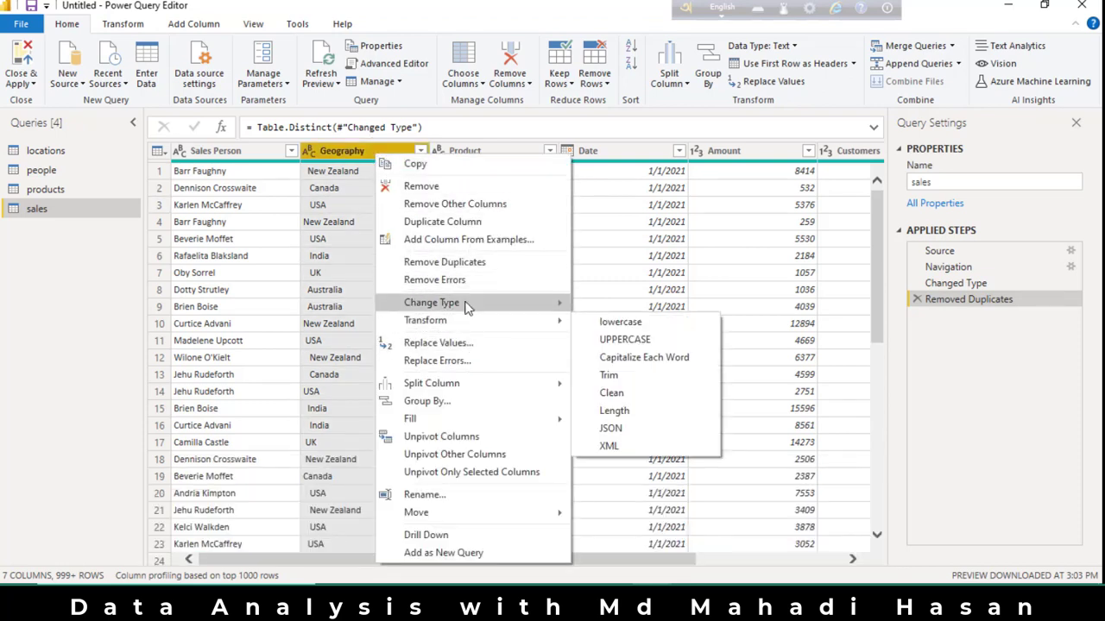
pyautogui.click(633, 378)
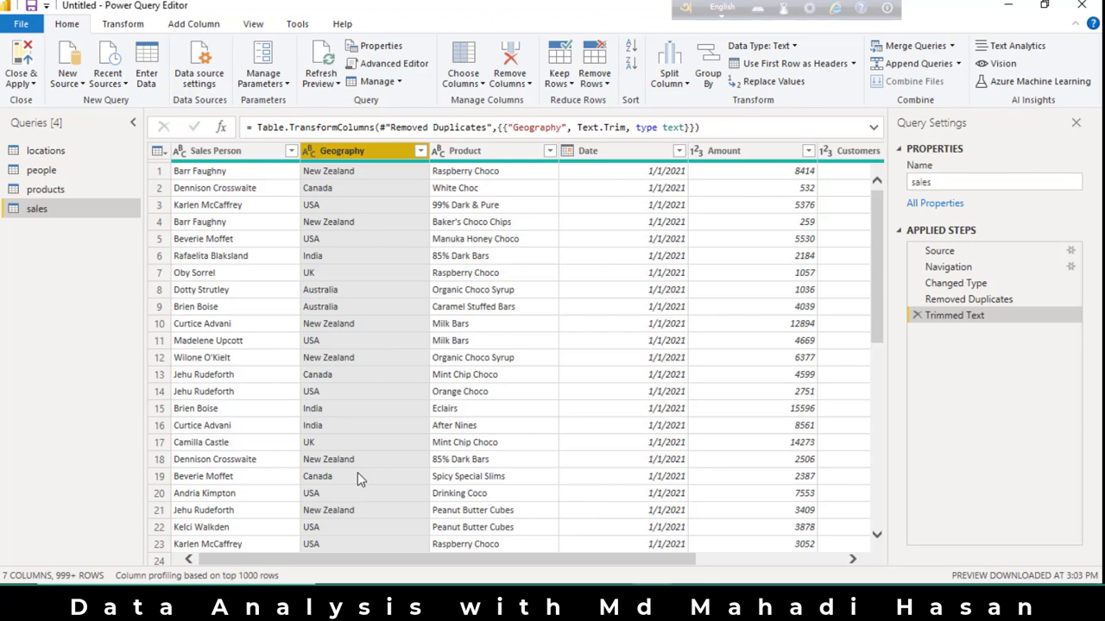
pyautogui.click(20, 60)
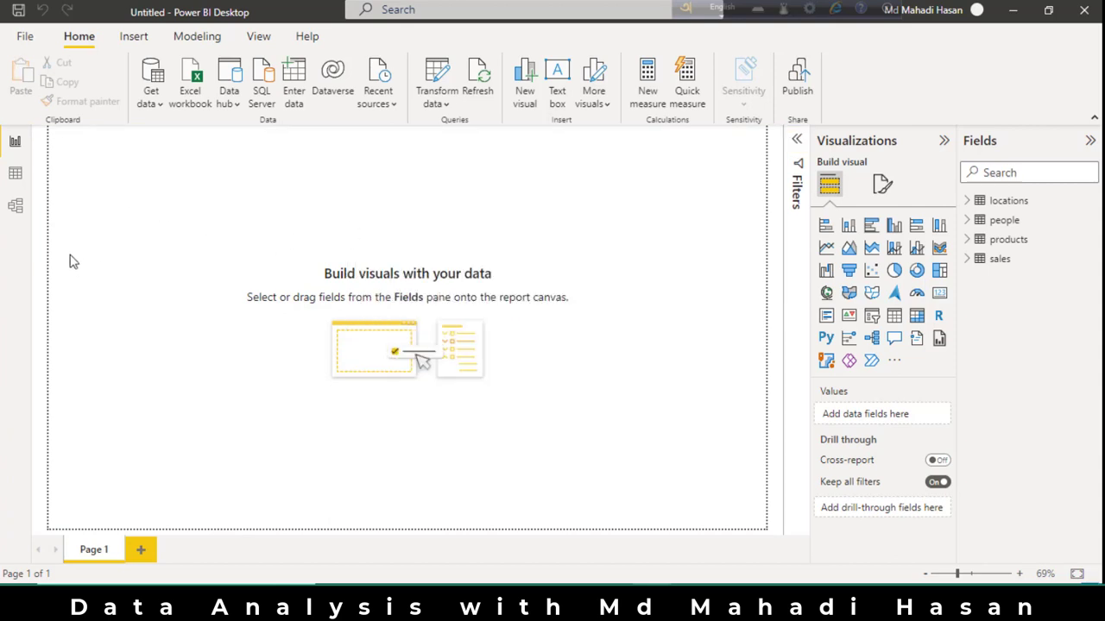
# In the model diagram, collapse the Properties and Fields panes and place the sales table between people and products.
pyautogui.click(16, 207)
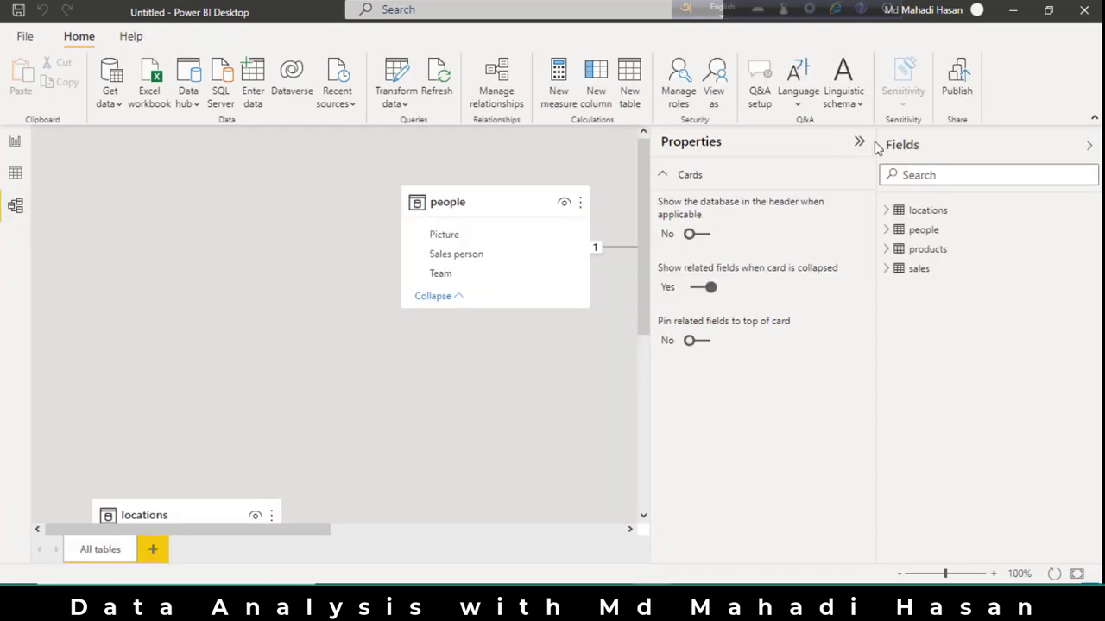
pyautogui.click(863, 145)
pyautogui.click(1090, 146)
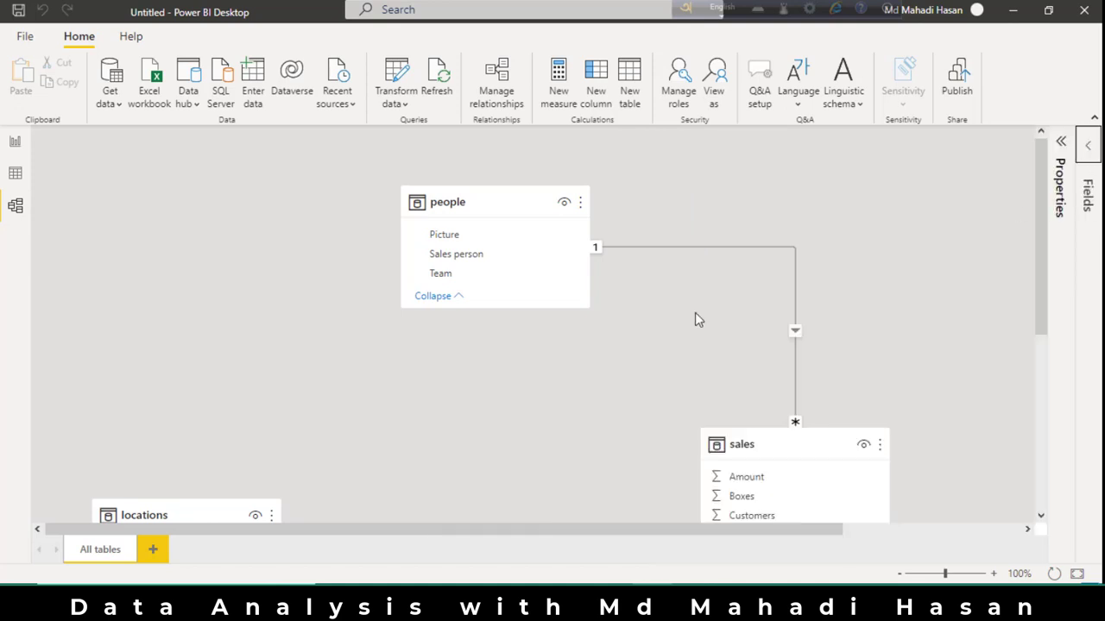
pyautogui.scroll(-1, 587, 327)
pyautogui.moveTo(512, 143); pyautogui.dragTo(264, 185)
pyautogui.moveTo(768, 388); pyautogui.dragTo(493, 247)
pyautogui.scroll(-5, 748, 393)
pyautogui.moveTo(692, 528); pyautogui.dragTo(863, 535)
pyautogui.moveTo(944, 359); pyautogui.dragTo(808, 224)
pyautogui.scroll(1, 644, 422)
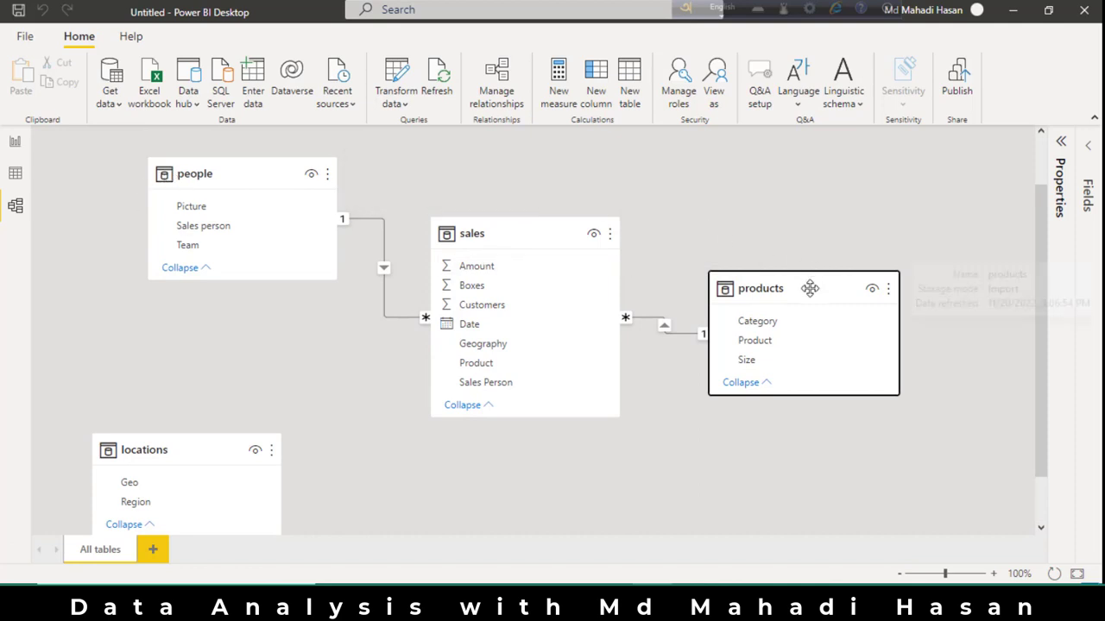
# Create a relationship between Geo in the locations table and Geography in the sales table.
pyautogui.scroll(-1, 648, 437)
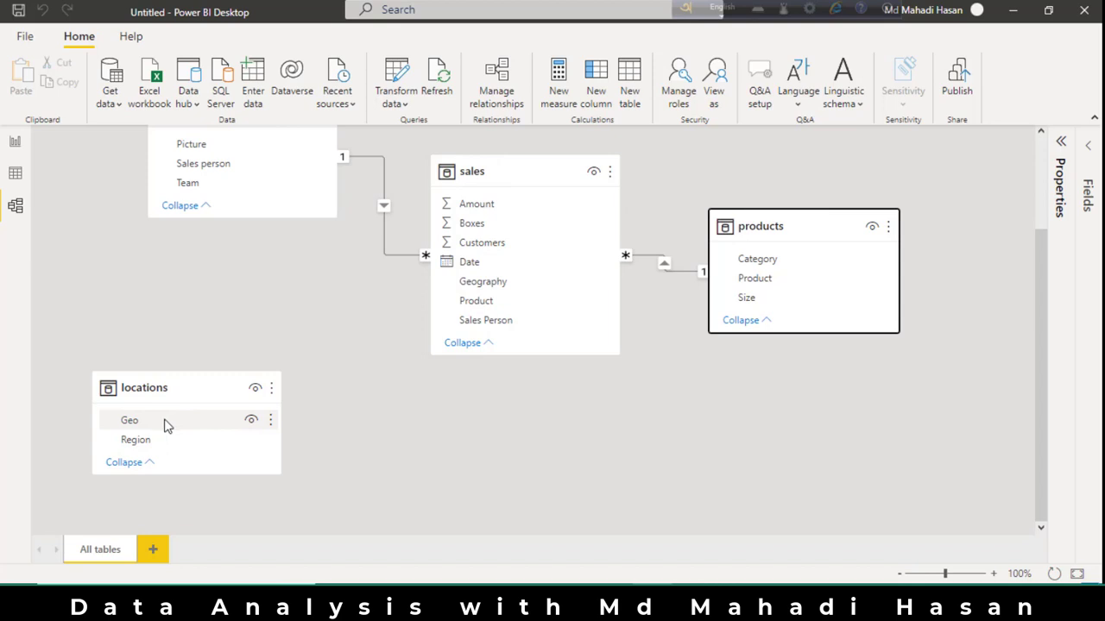
pyautogui.moveTo(165, 425); pyautogui.dragTo(507, 284)
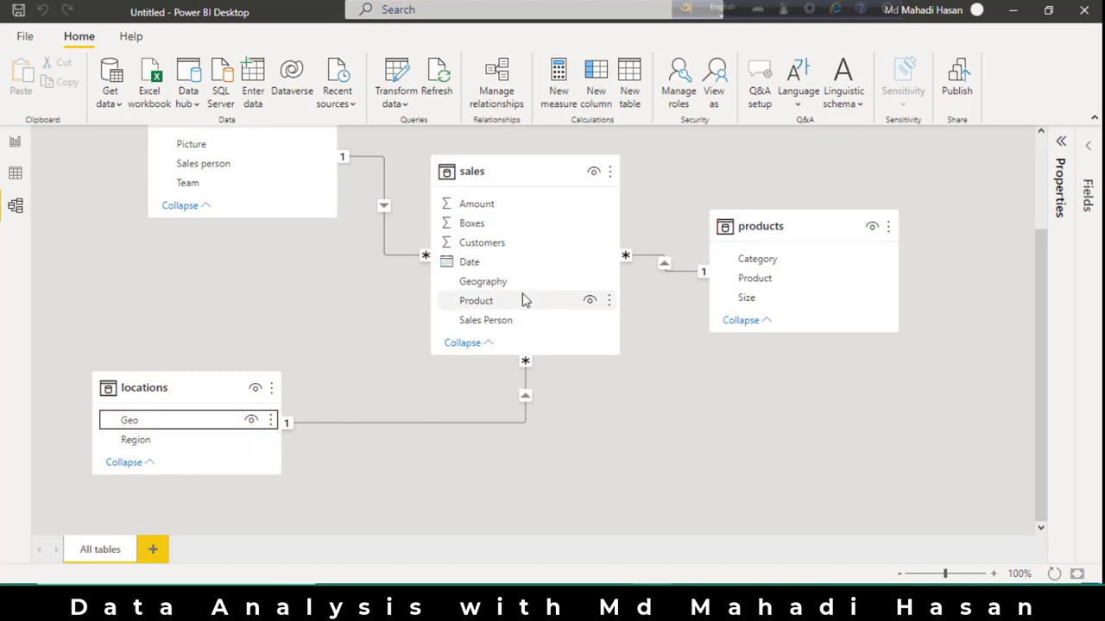
pyautogui.scroll(1, 376, 308)
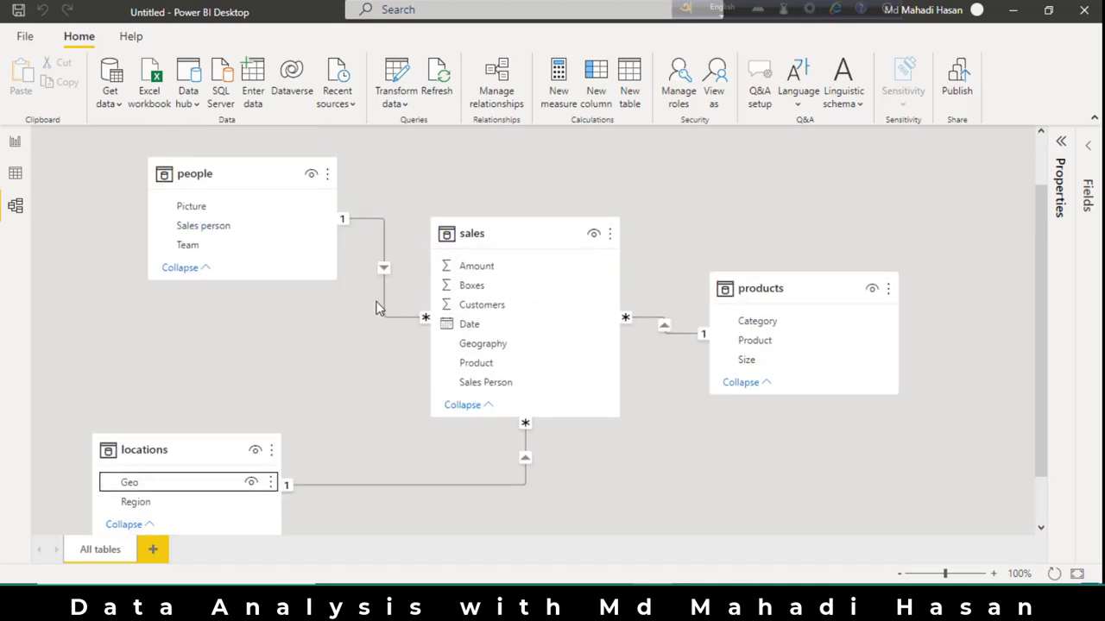
# Add a stacked column chart to the report page with locations Geo on the X-axis and sales Amount on the Y-axis.
pyautogui.click(16, 142)
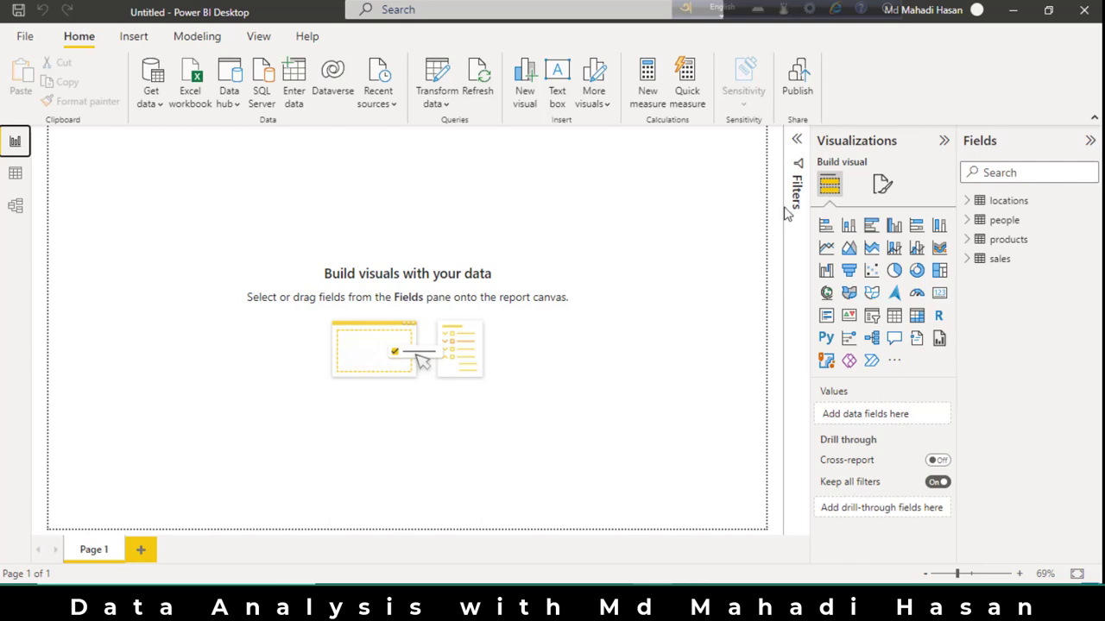
pyautogui.click(847, 227)
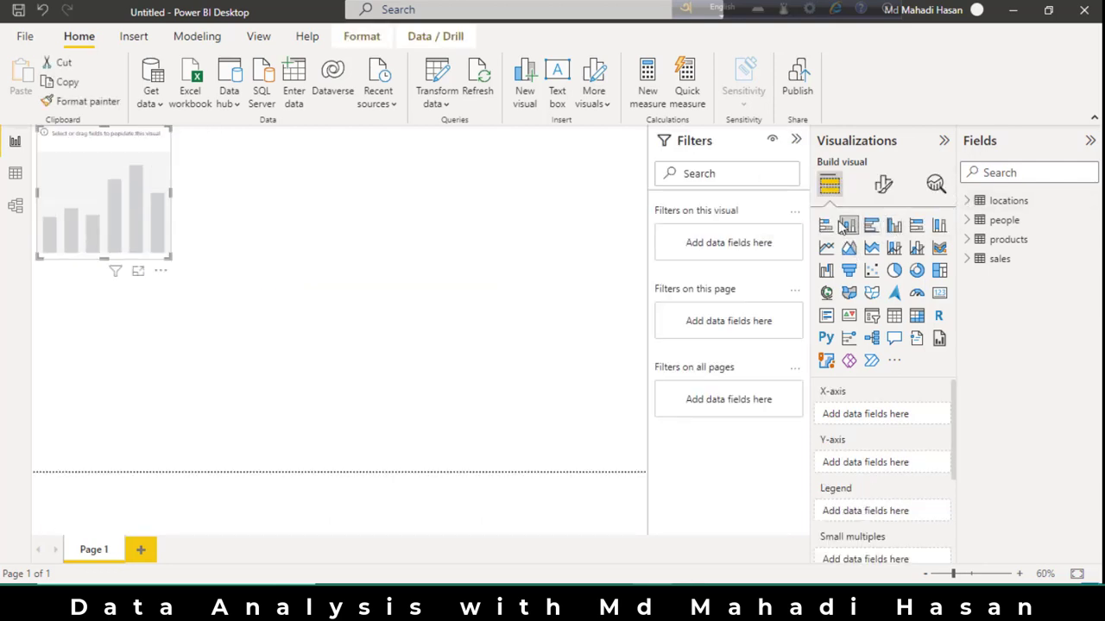
pyautogui.click(970, 201)
pyautogui.moveTo(1042, 224); pyautogui.dragTo(902, 416)
pyautogui.click(968, 298)
pyautogui.moveTo(1047, 321); pyautogui.dragTo(902, 473)
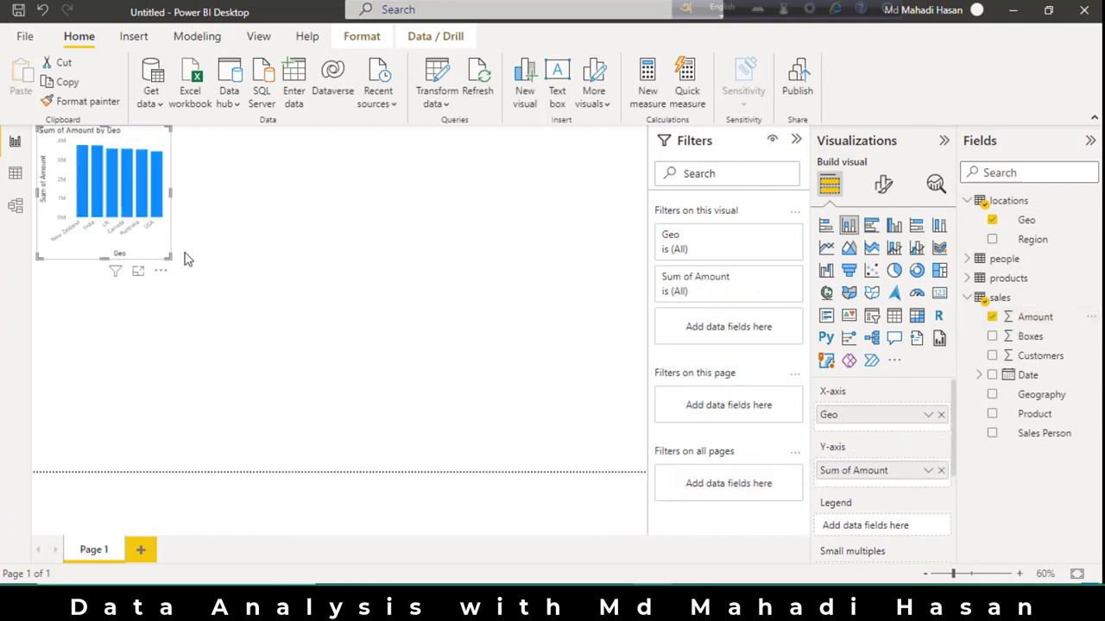
# Widen the Amount by Geo chart and place a shallower, empty stacked column chart beside it.
pyautogui.moveTo(170, 258); pyautogui.dragTo(256, 269)
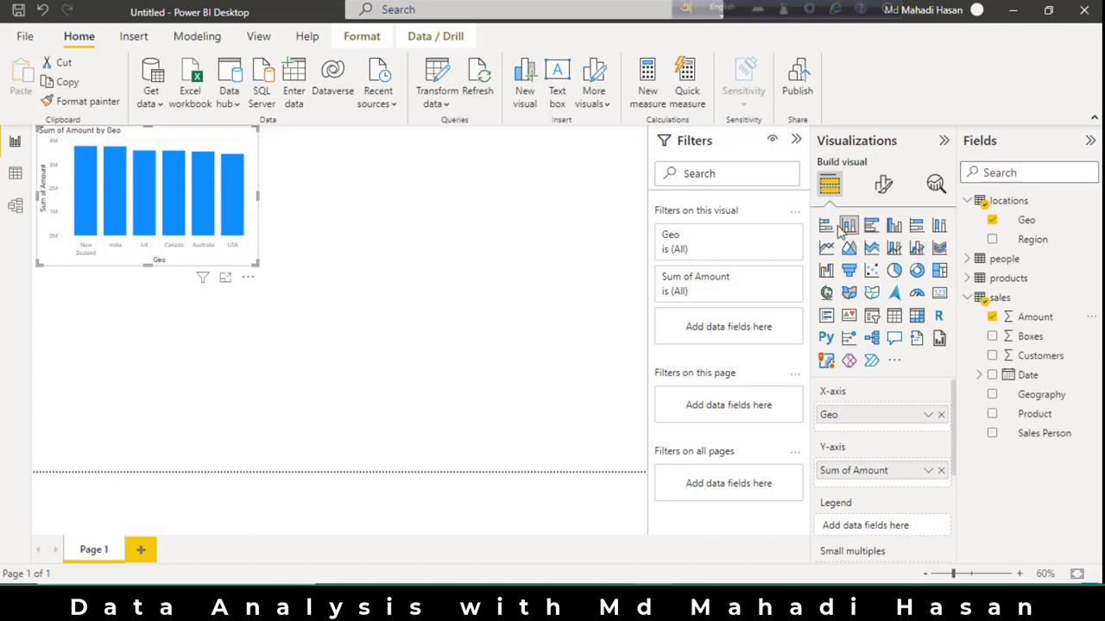
pyautogui.click(494, 268)
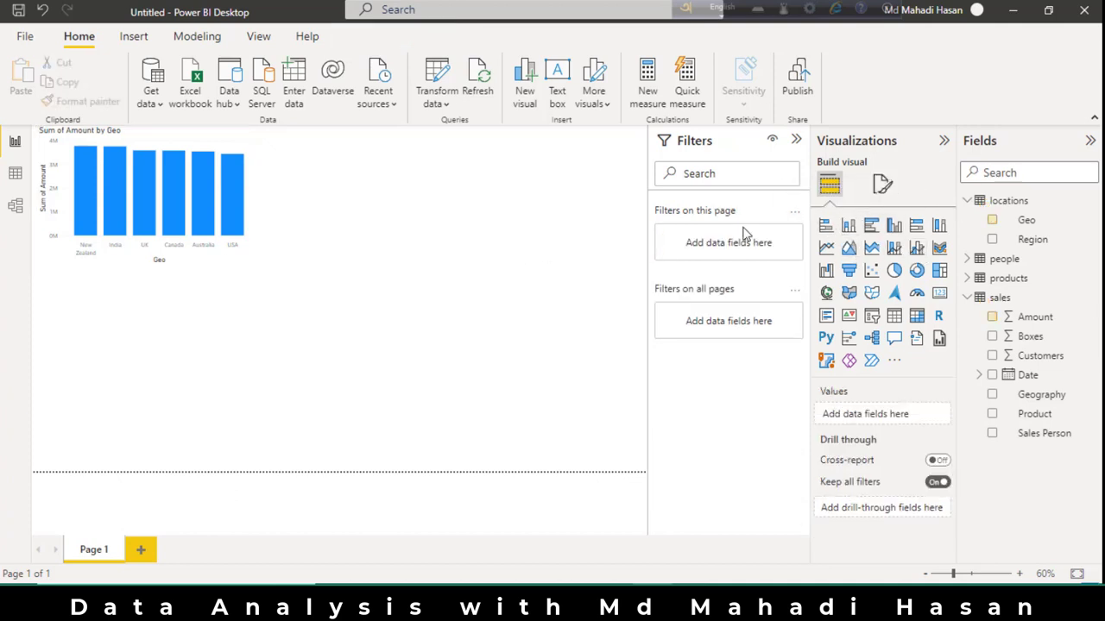
pyautogui.click(850, 227)
pyautogui.moveTo(95, 349); pyautogui.dragTo(366, 215)
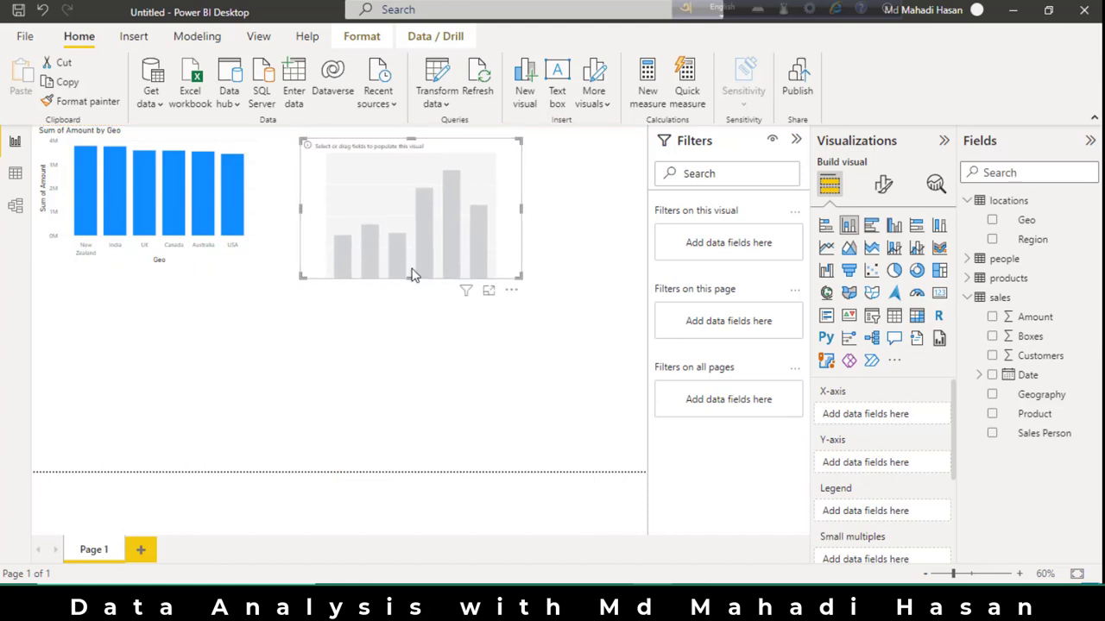
pyautogui.moveTo(412, 279); pyautogui.dragTo(407, 253)
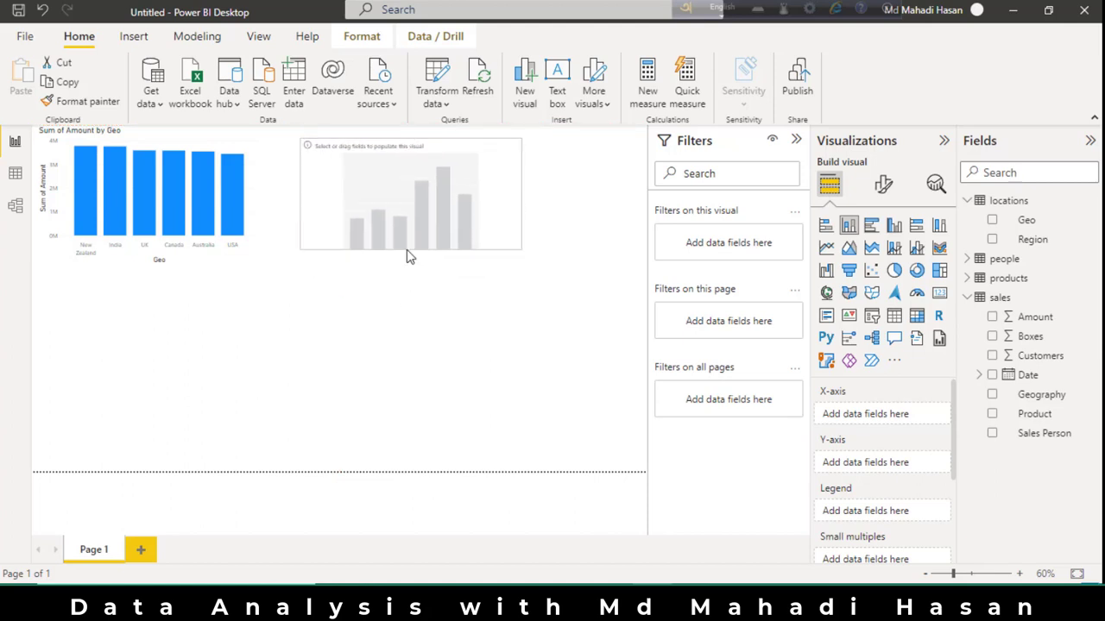
# Plot people Team on the X-axis against sales Amount on the Y-axis in the new chart, and move it next to the Geo chart.
pyautogui.click(968, 259)
pyautogui.moveTo(1033, 316); pyautogui.dragTo(903, 422)
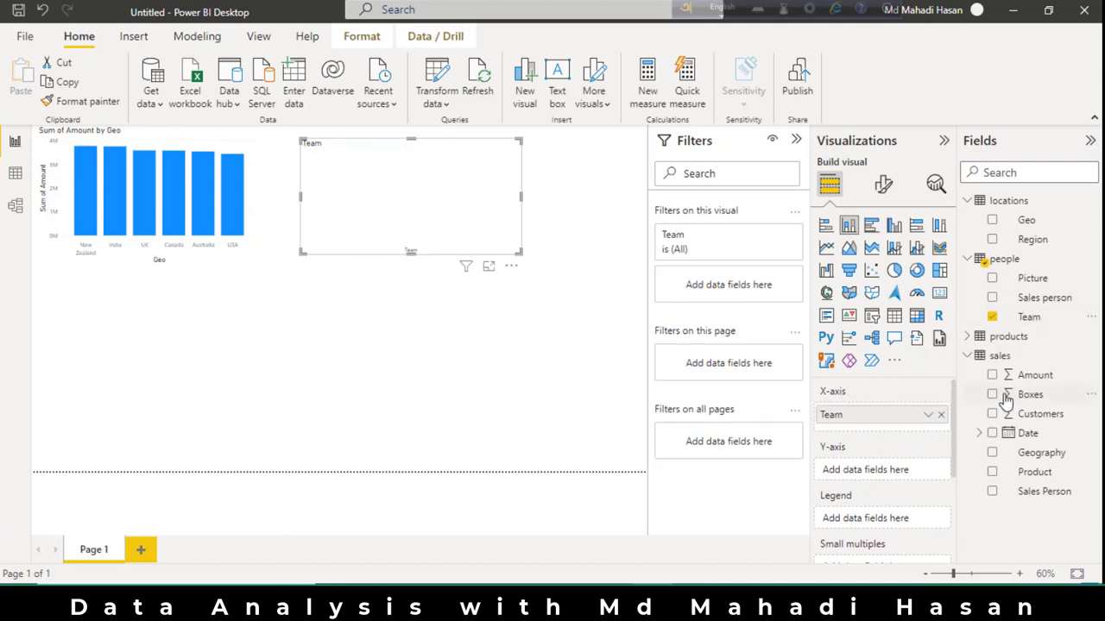
pyautogui.moveTo(1035, 378); pyautogui.dragTo(896, 480)
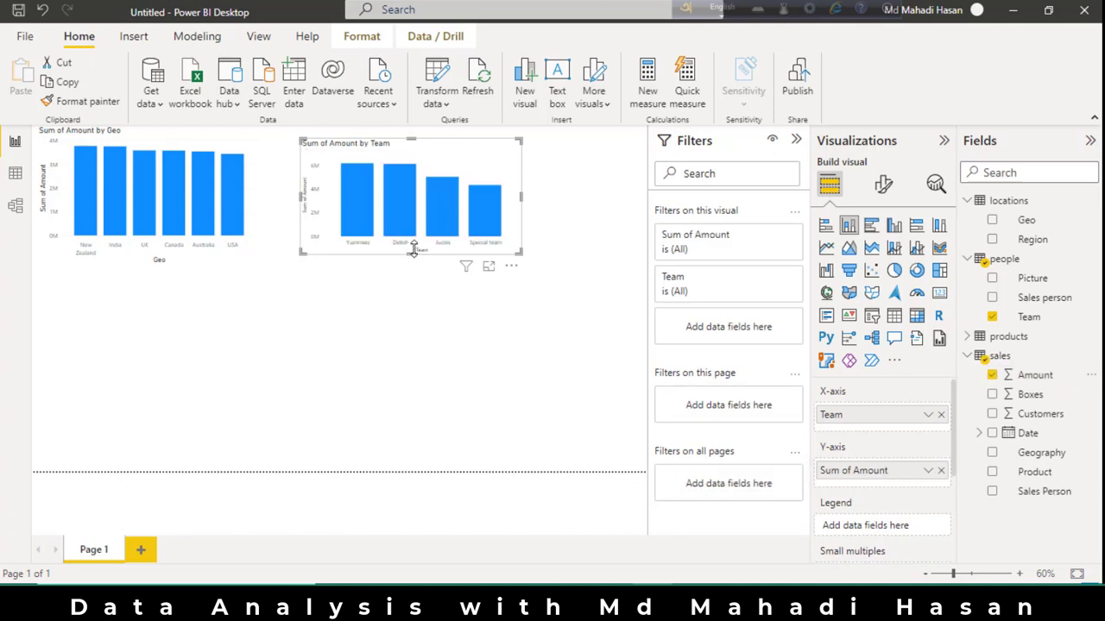
pyautogui.moveTo(493, 157); pyautogui.dragTo(460, 164)
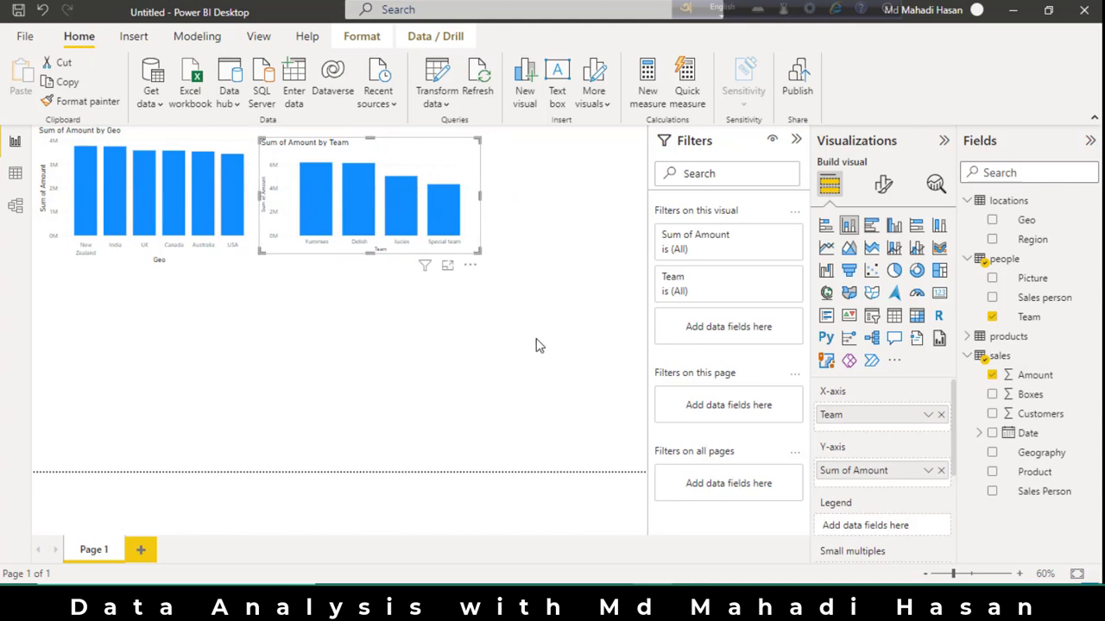
# Add a stacked bar chart with products Category on the Y-axis and sales Amount on the X-axis.
pyautogui.click(591, 327)
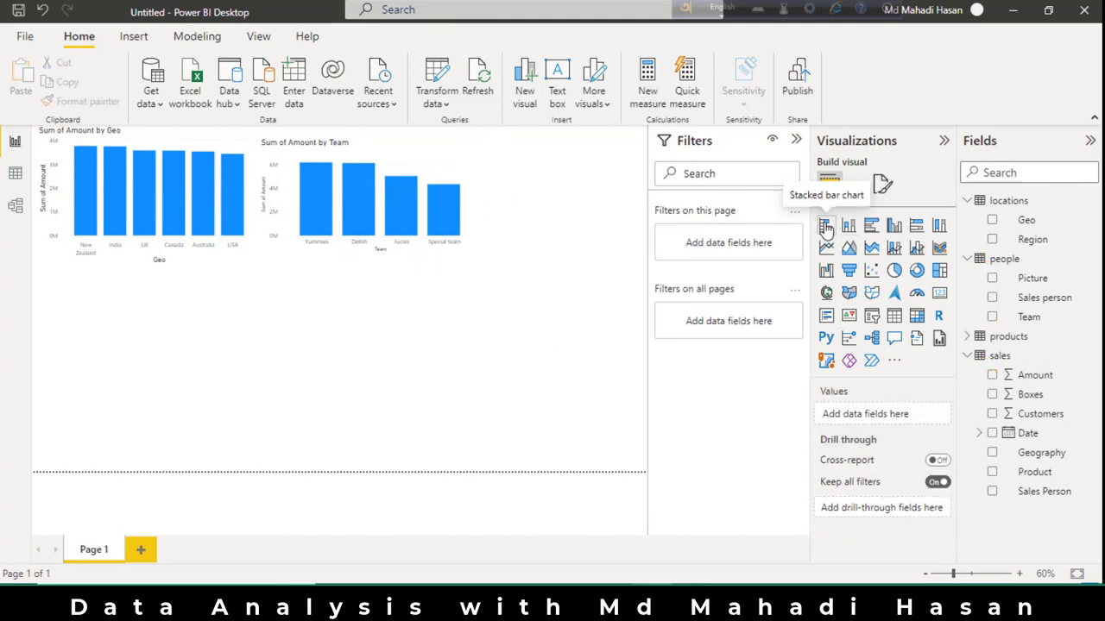
pyautogui.click(826, 226)
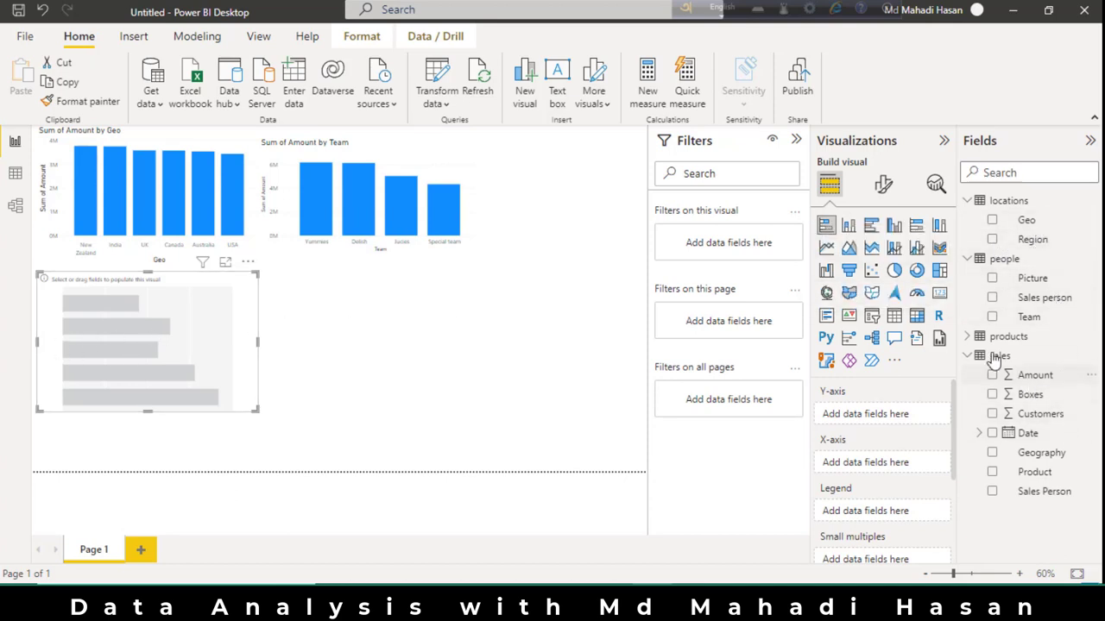
pyautogui.click(968, 336)
pyautogui.moveTo(1038, 356); pyautogui.dragTo(898, 415)
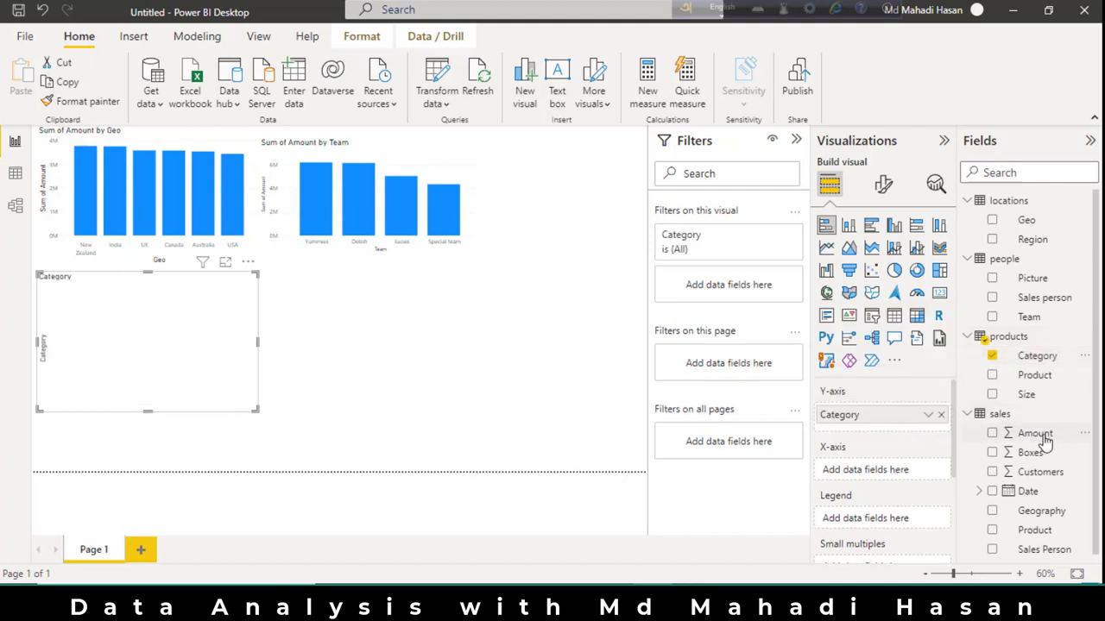
pyautogui.moveTo(1040, 433); pyautogui.dragTo(906, 471)
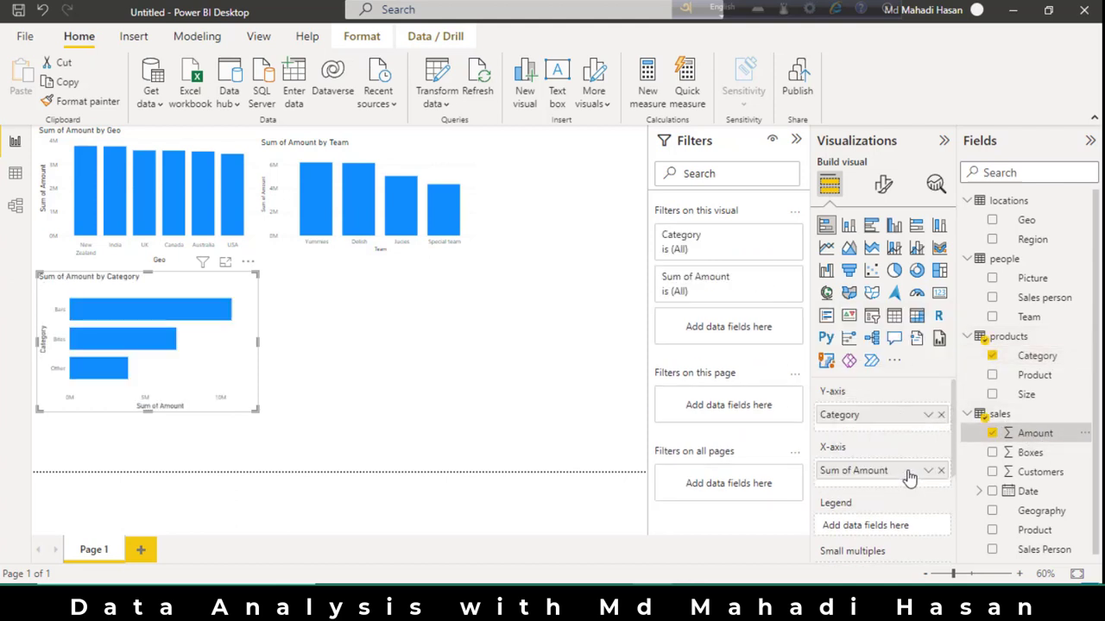
# Move the Category bar chart beside the Team chart and narrow it so the two do not overlap.
pyautogui.moveTo(216, 354); pyautogui.dragTo(577, 338)
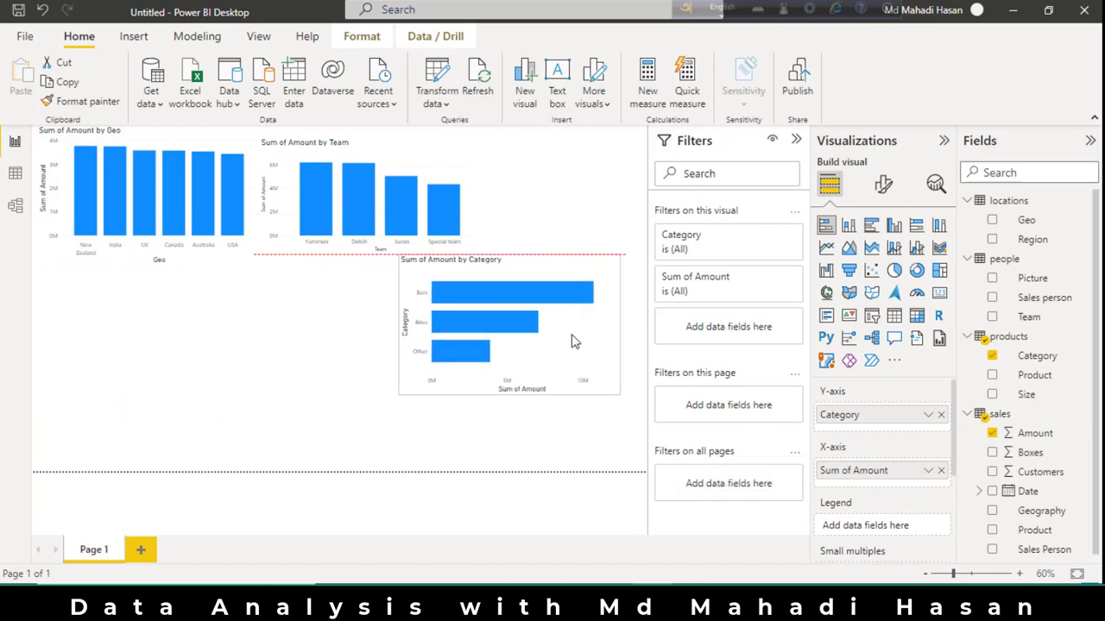
pyautogui.moveTo(618, 262); pyautogui.dragTo(628, 210)
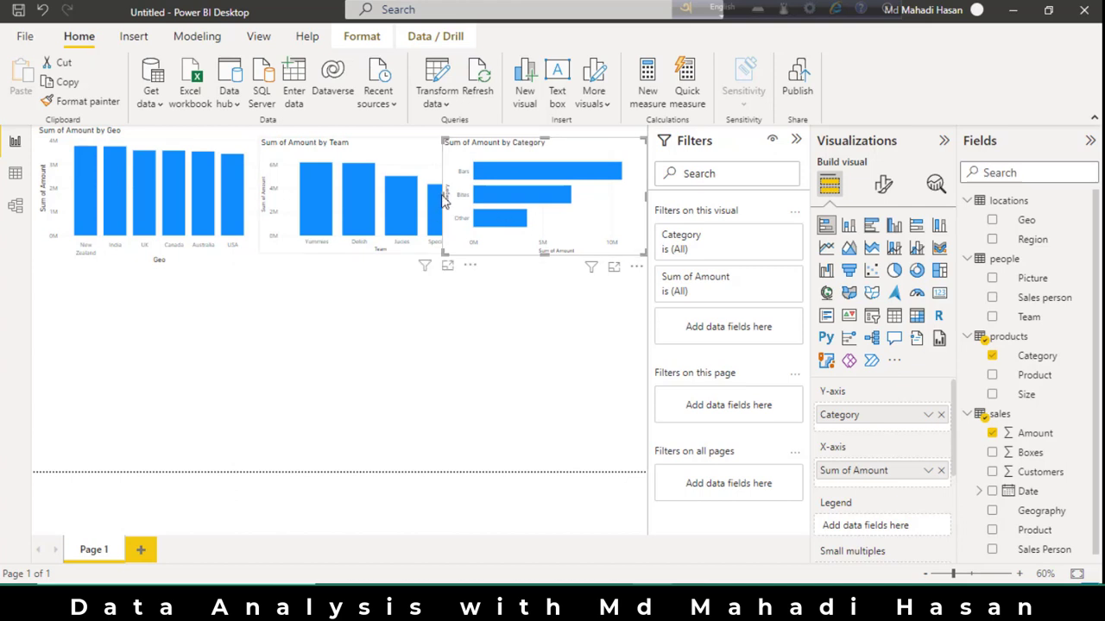
pyautogui.moveTo(442, 197); pyautogui.dragTo(483, 200)
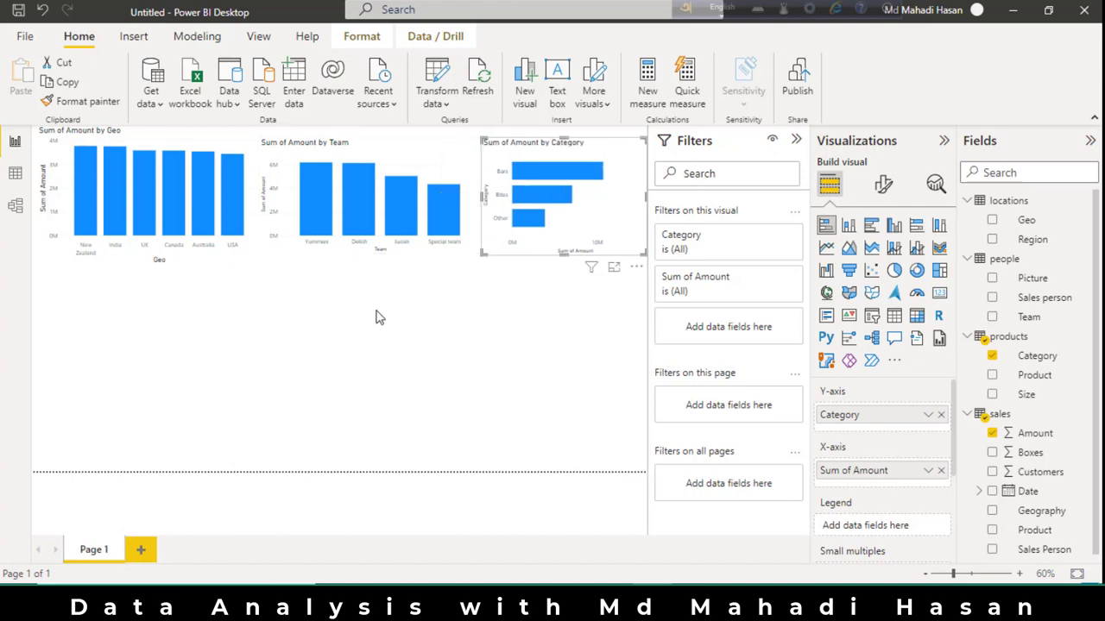
# Add a table visual showing the people Picture field below the Geo chart and enlarge it.
pyautogui.click(410, 334)
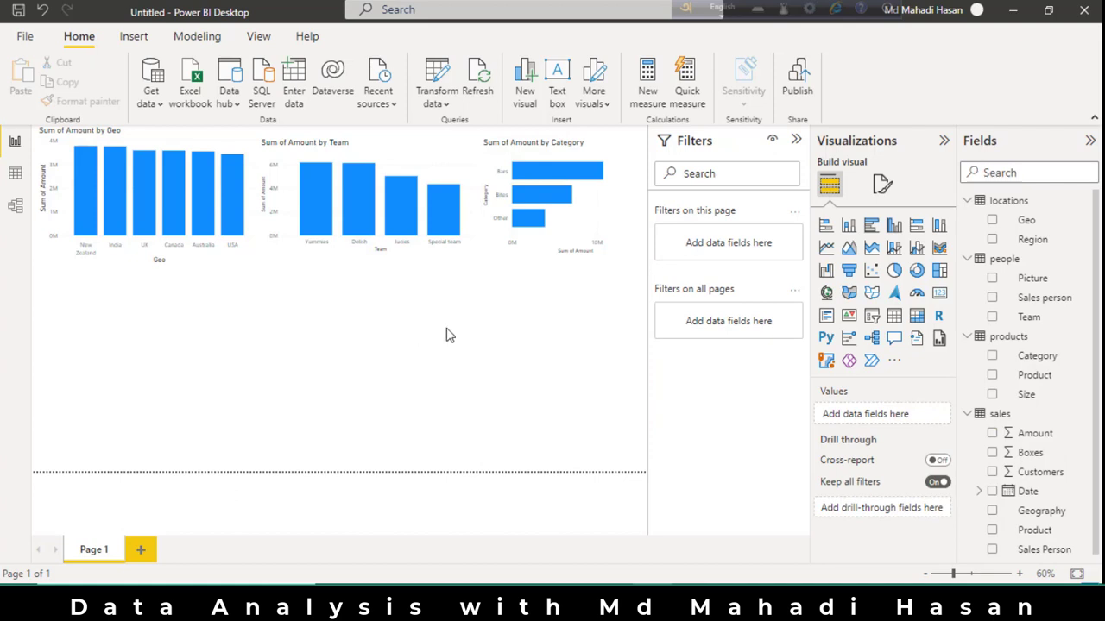
pyautogui.click(893, 317)
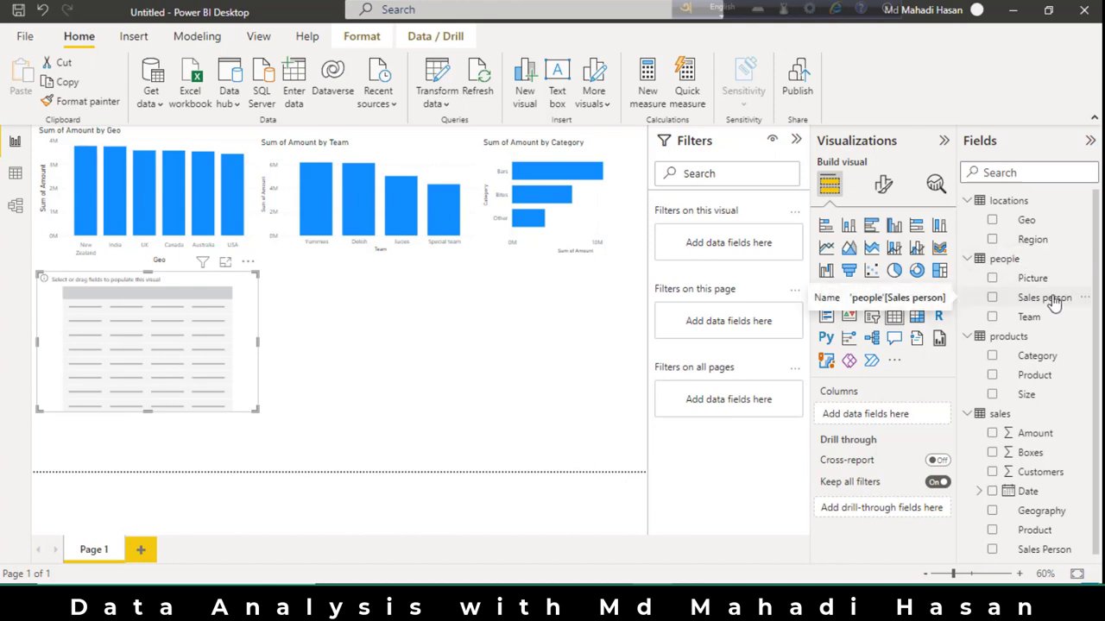
pyautogui.moveTo(1038, 279); pyautogui.dragTo(902, 417)
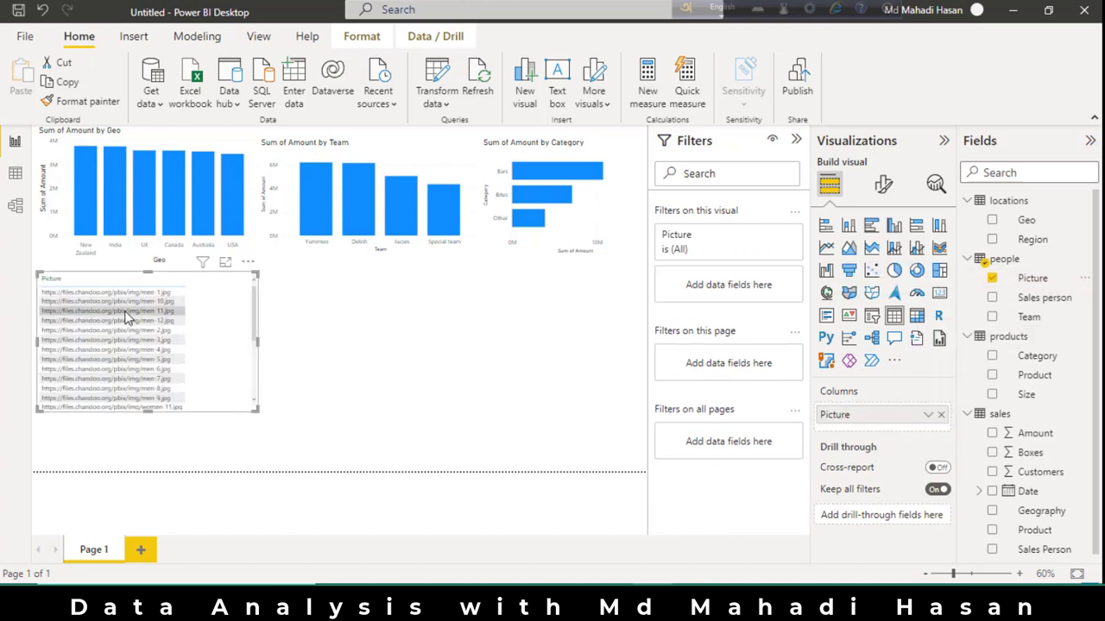
pyautogui.moveTo(255, 410); pyautogui.dragTo(323, 434)
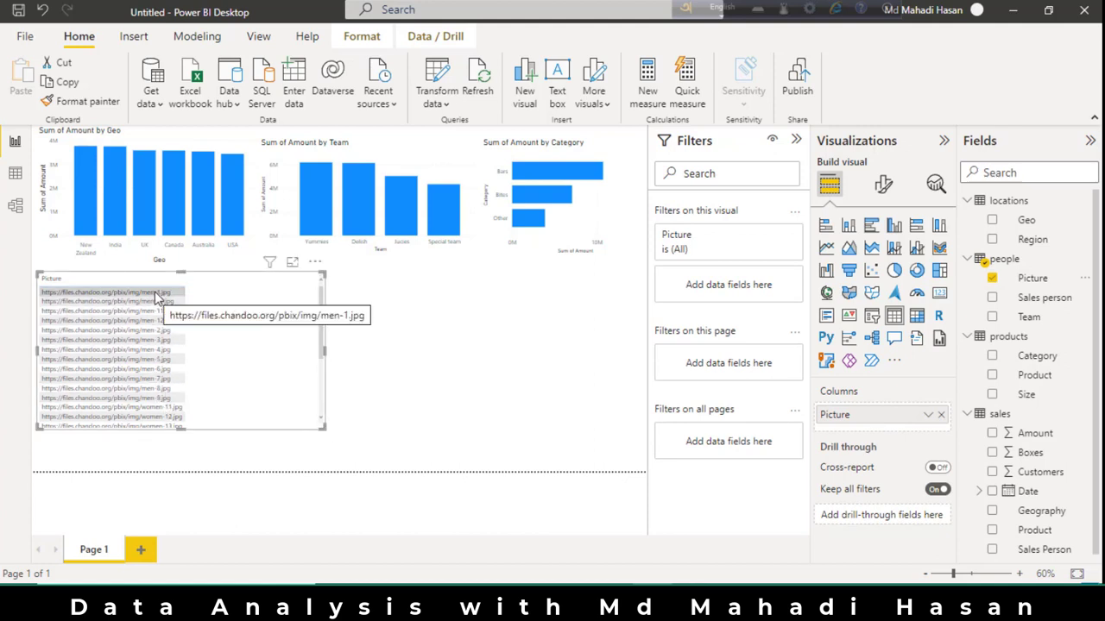
pyautogui.click(374, 340)
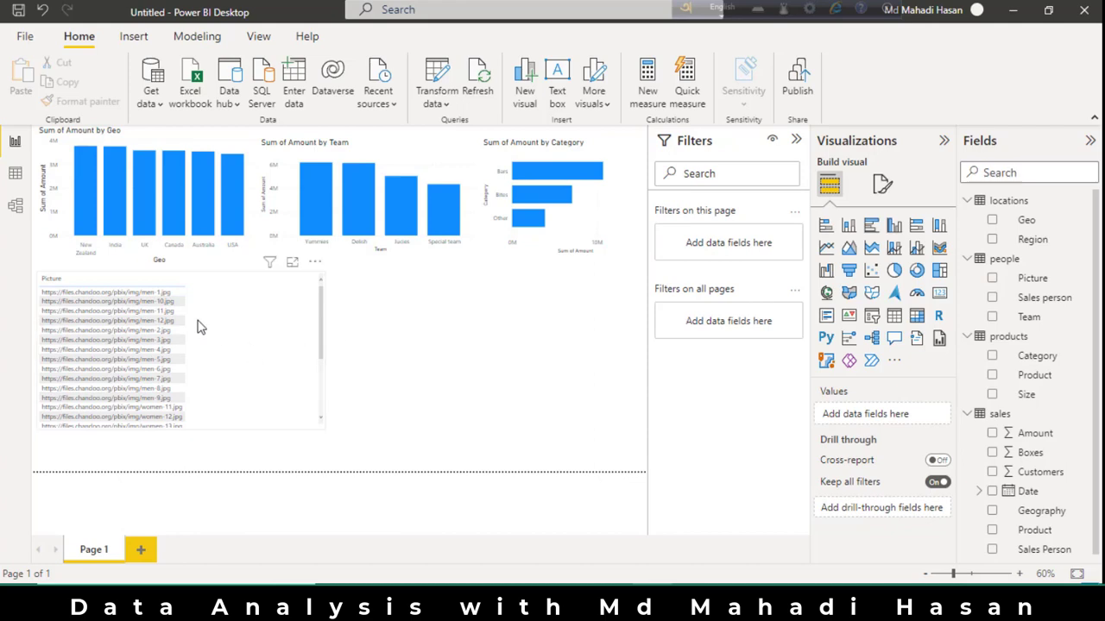
# In the people table's data, set the Picture column's data category to Image URL.
pyautogui.click(14, 172)
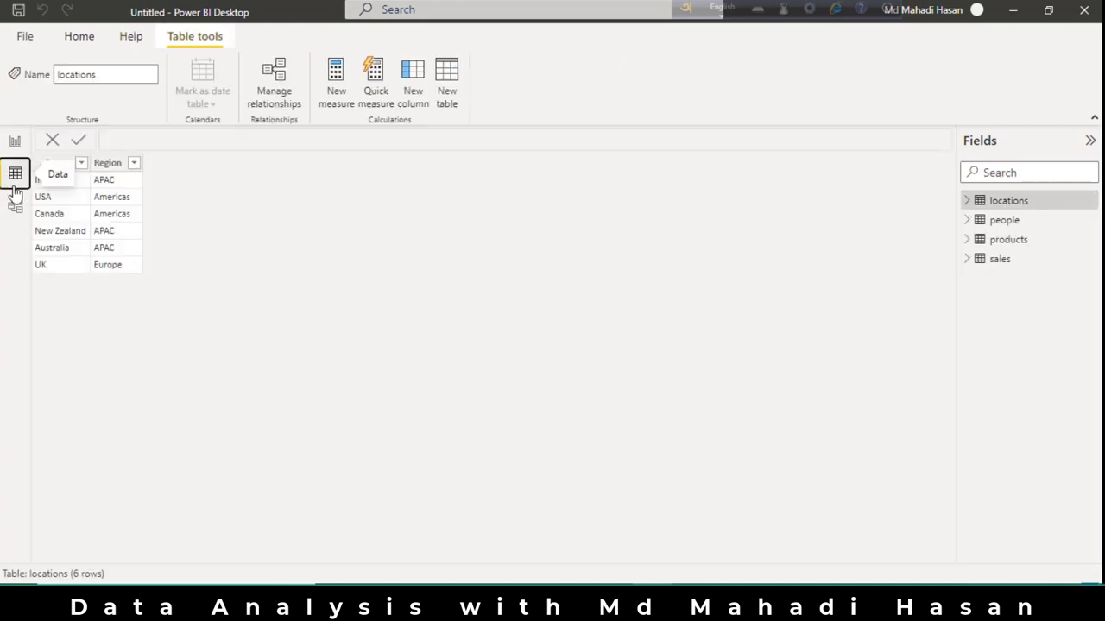
pyautogui.click(1006, 221)
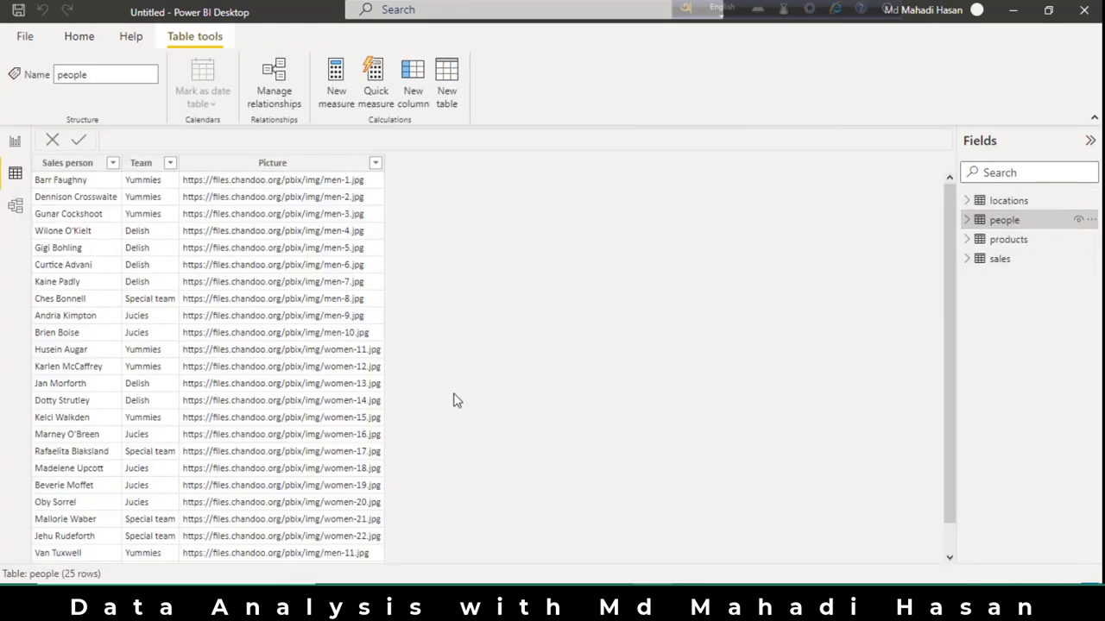
pyautogui.click(304, 165)
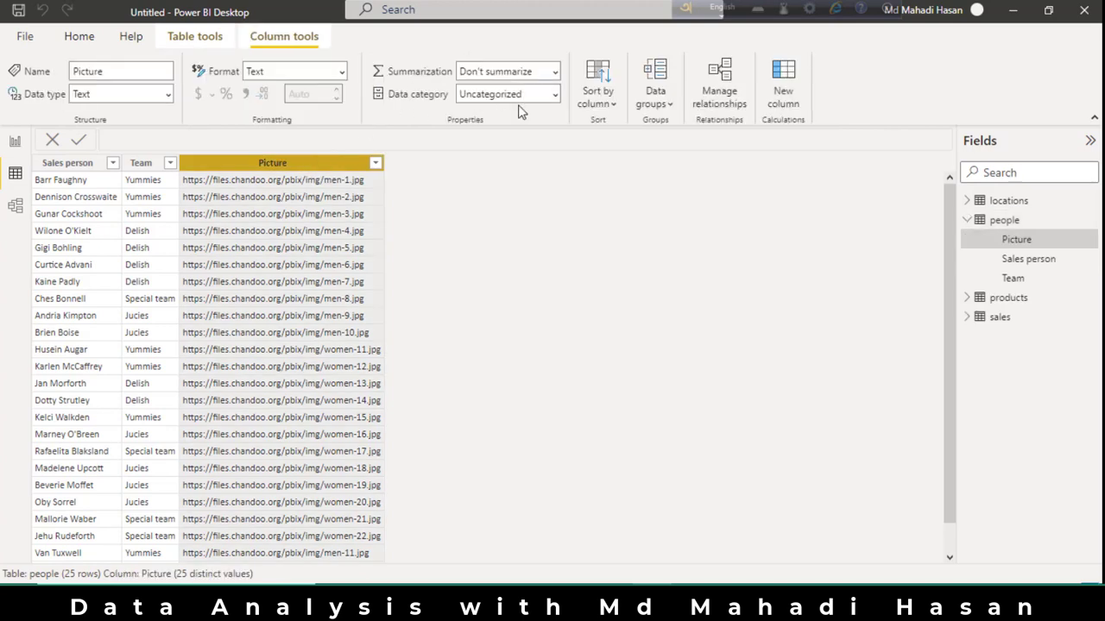
pyautogui.click(554, 97)
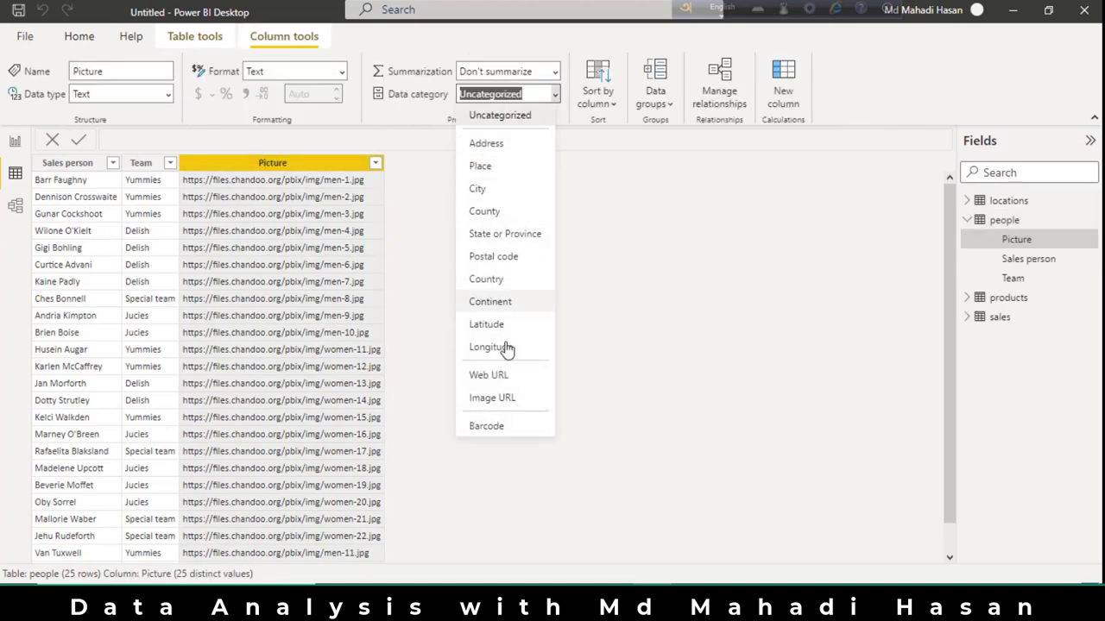
pyautogui.click(498, 398)
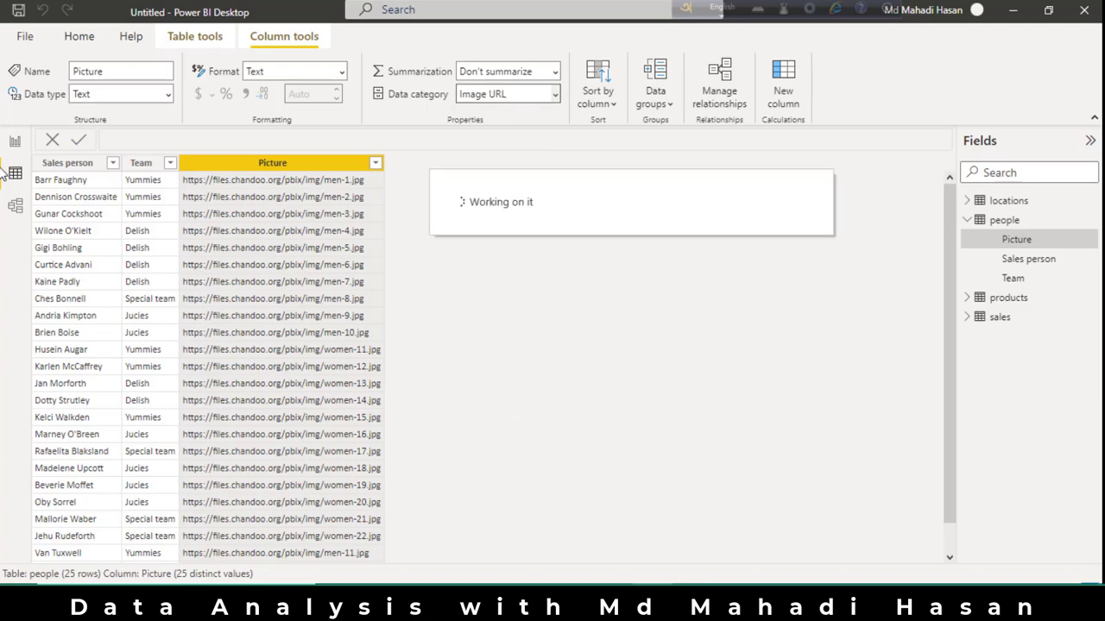
pyautogui.click(79, 145)
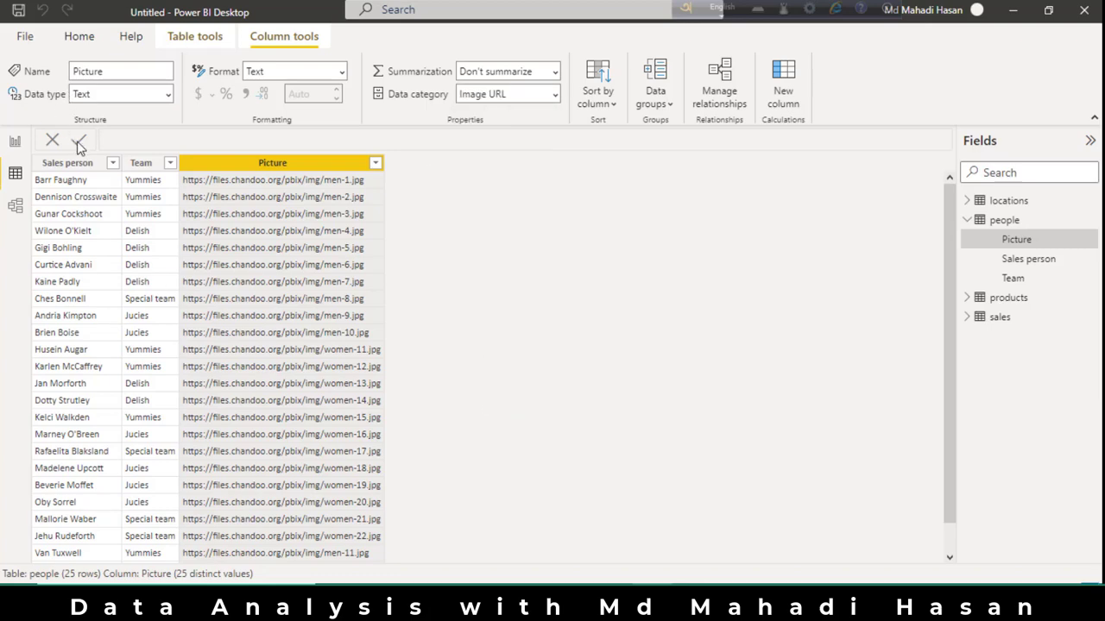
# Return to the report page and add the people Sales person field to the picture table.
pyautogui.click(15, 143)
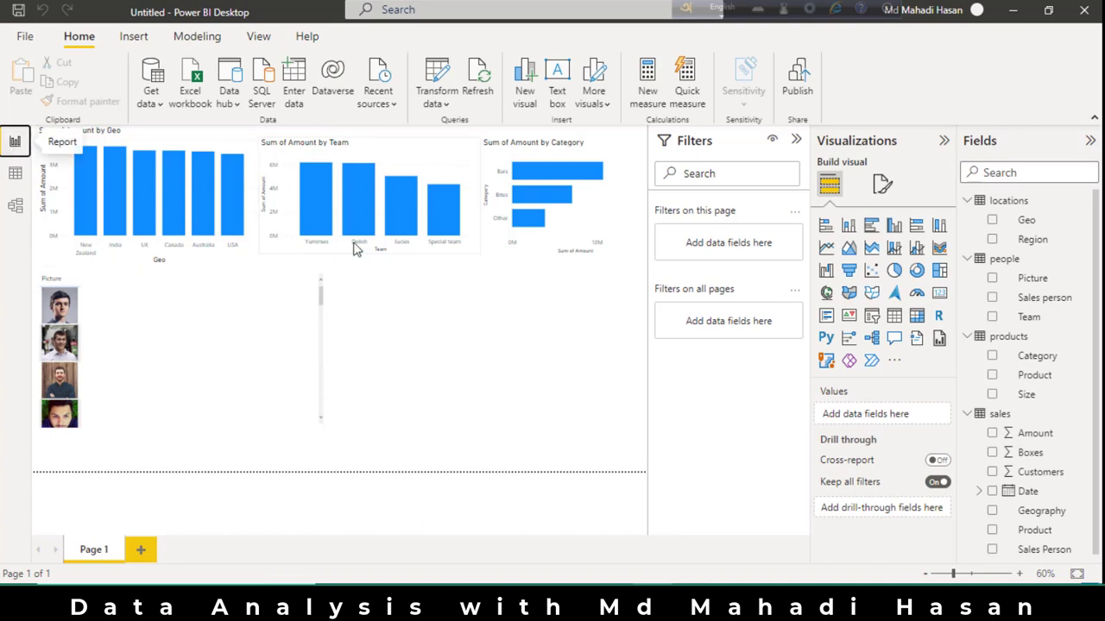
pyautogui.scroll(-5, 143, 379)
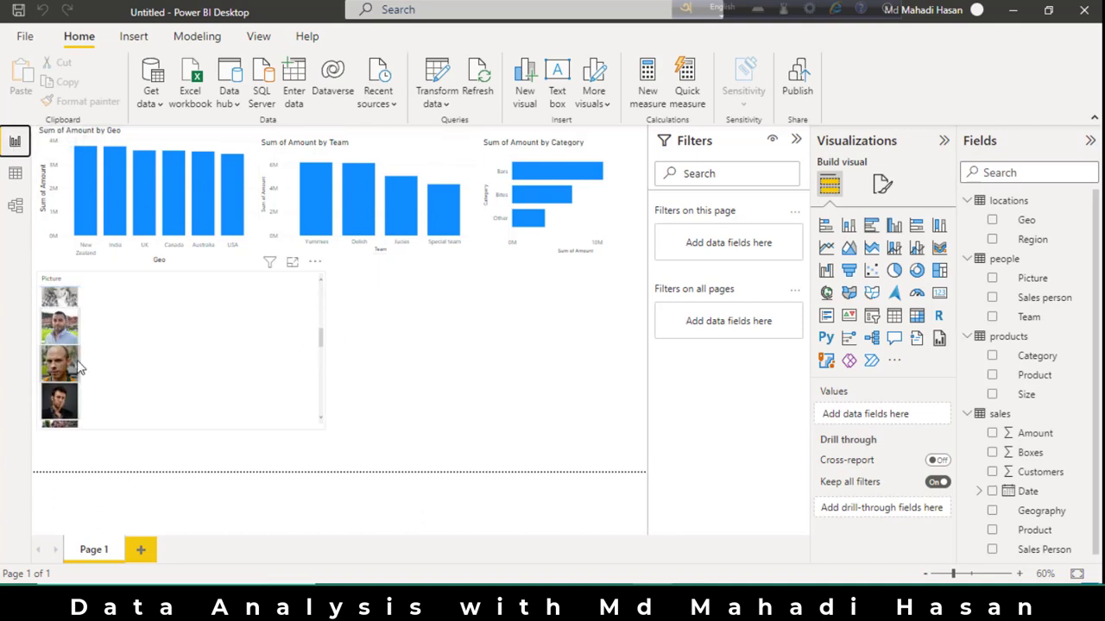
pyautogui.scroll(5, 54, 412)
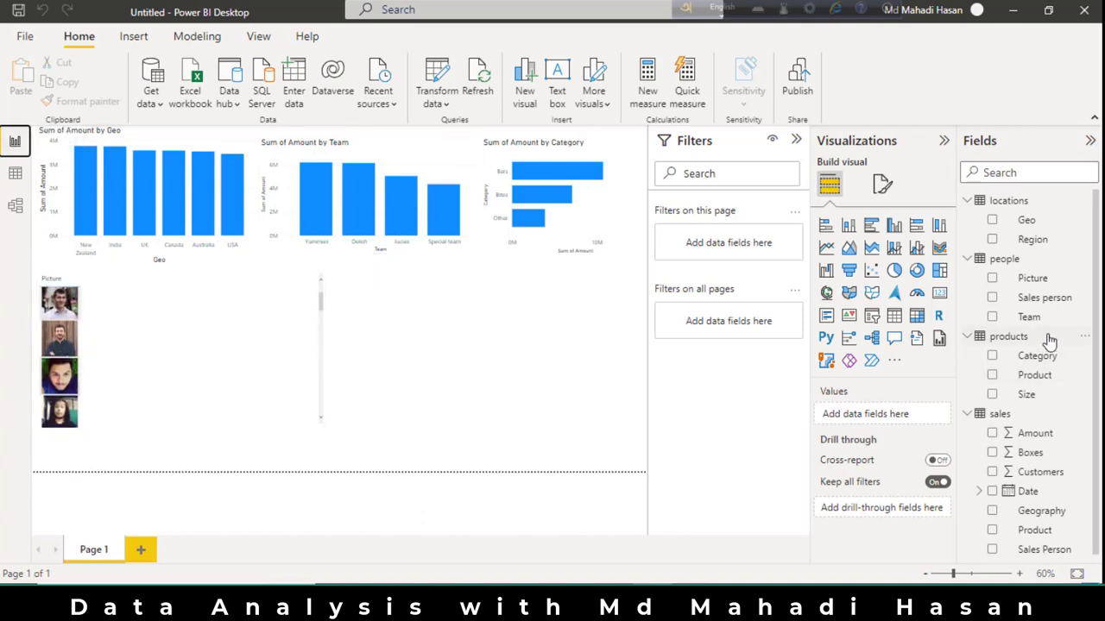
pyautogui.moveTo(1058, 304); pyautogui.dragTo(895, 435)
pyautogui.click(264, 363)
pyautogui.scroll(1, 104, 320)
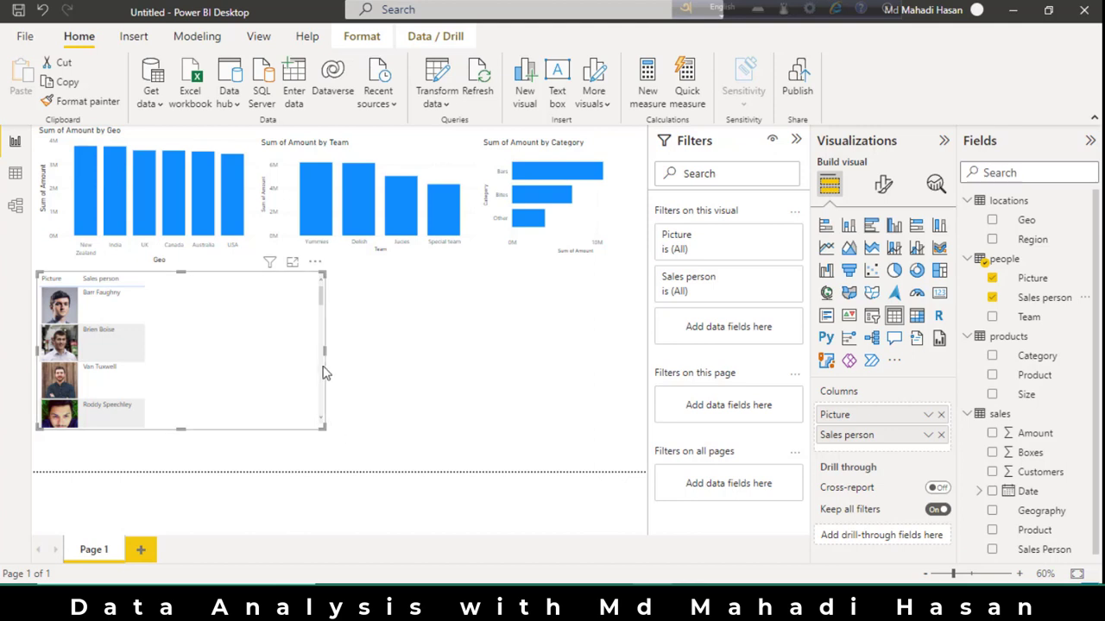
# Widen the picture table and add sales Amount as its third column.
pyautogui.moveTo(321, 425); pyautogui.dragTo(441, 442)
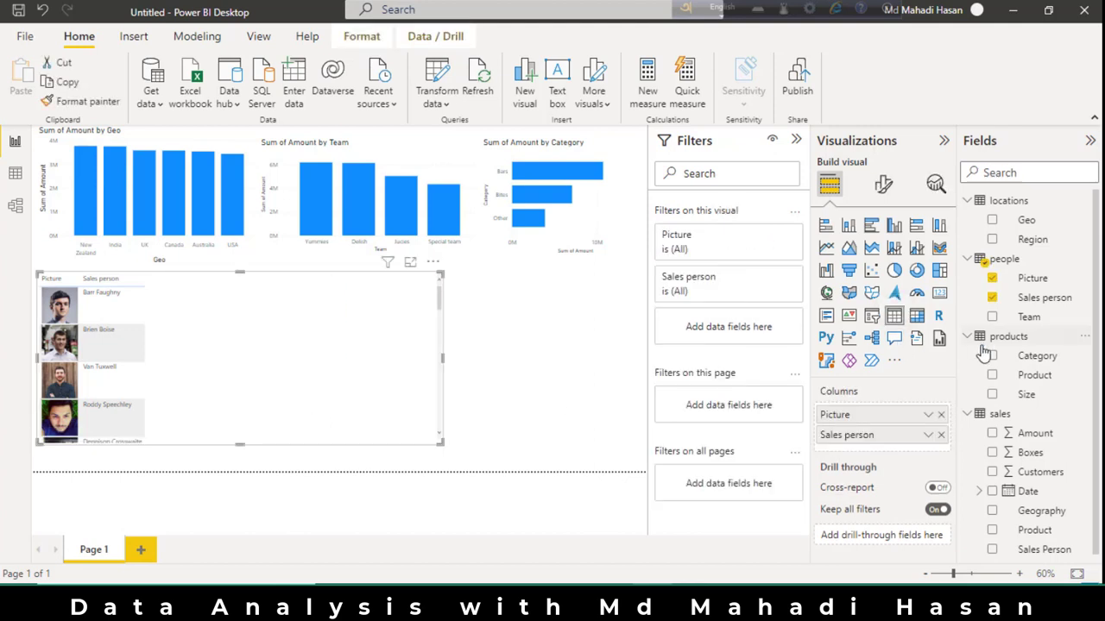
pyautogui.scroll(-1, 1006, 415)
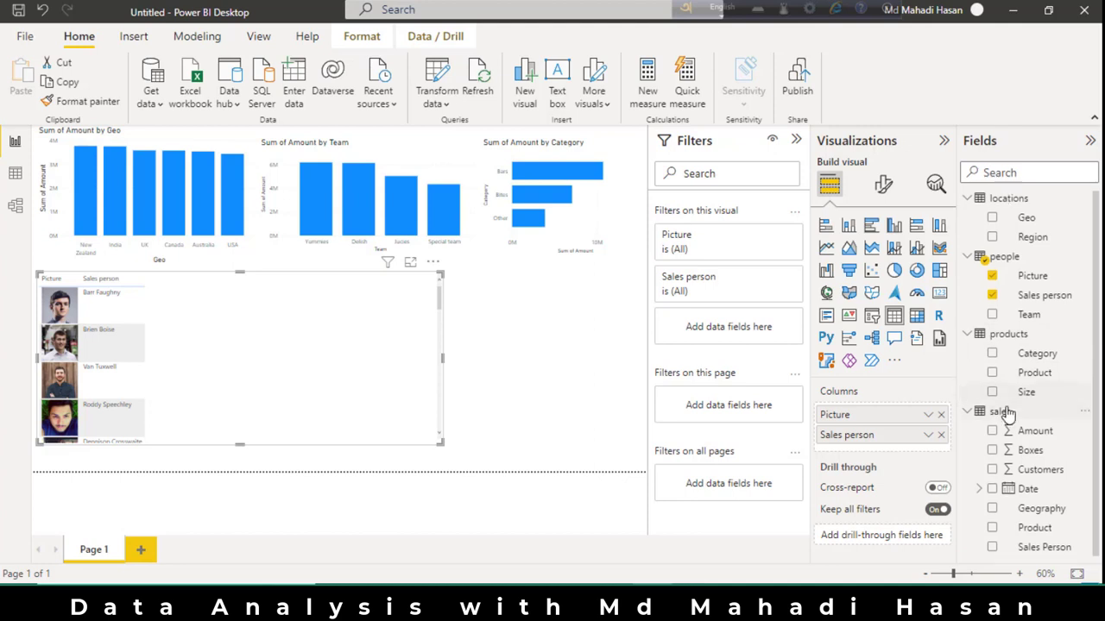
pyautogui.moveTo(1039, 441); pyautogui.dragTo(888, 441)
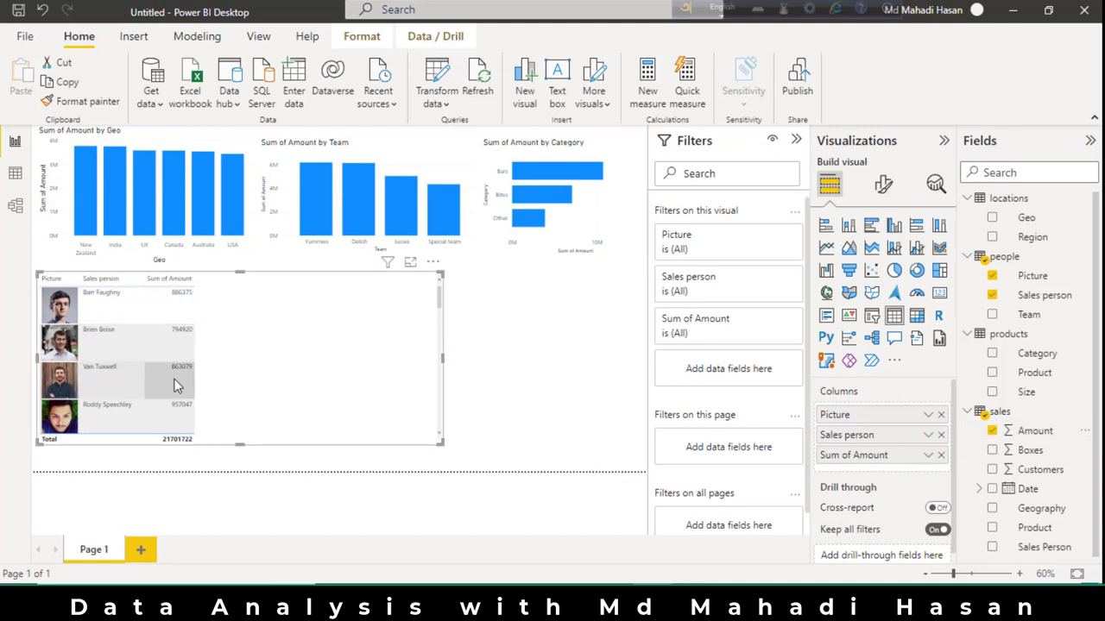
pyautogui.moveTo(177, 298)
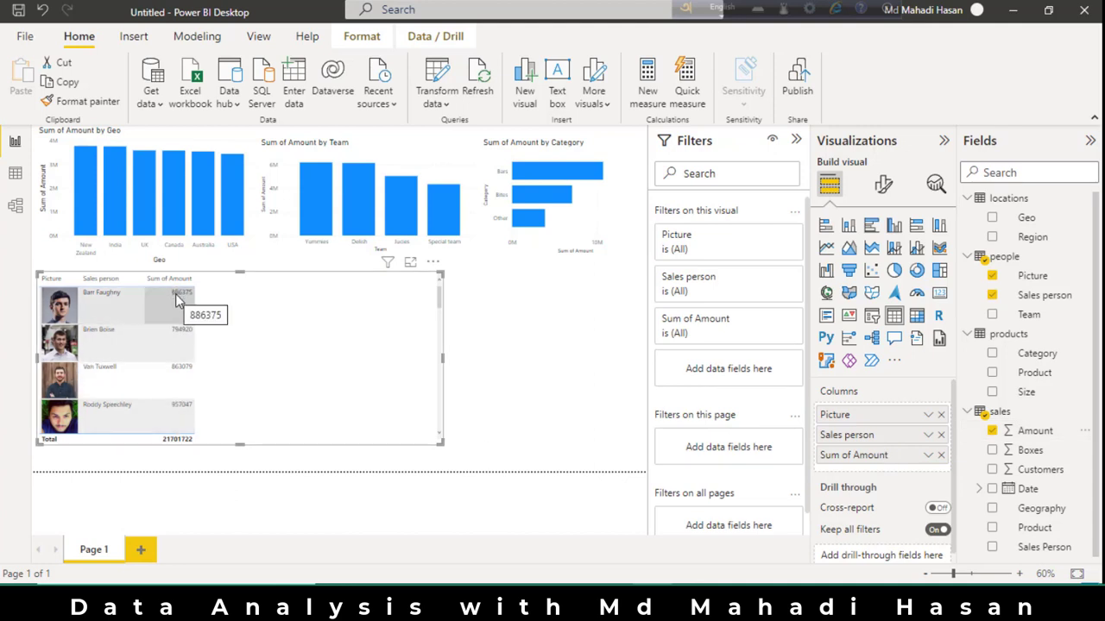
# Create a measure in the sales table defined as Total Sales = sum(sales[Amount]) and format it as currency.
pyautogui.click(512, 340)
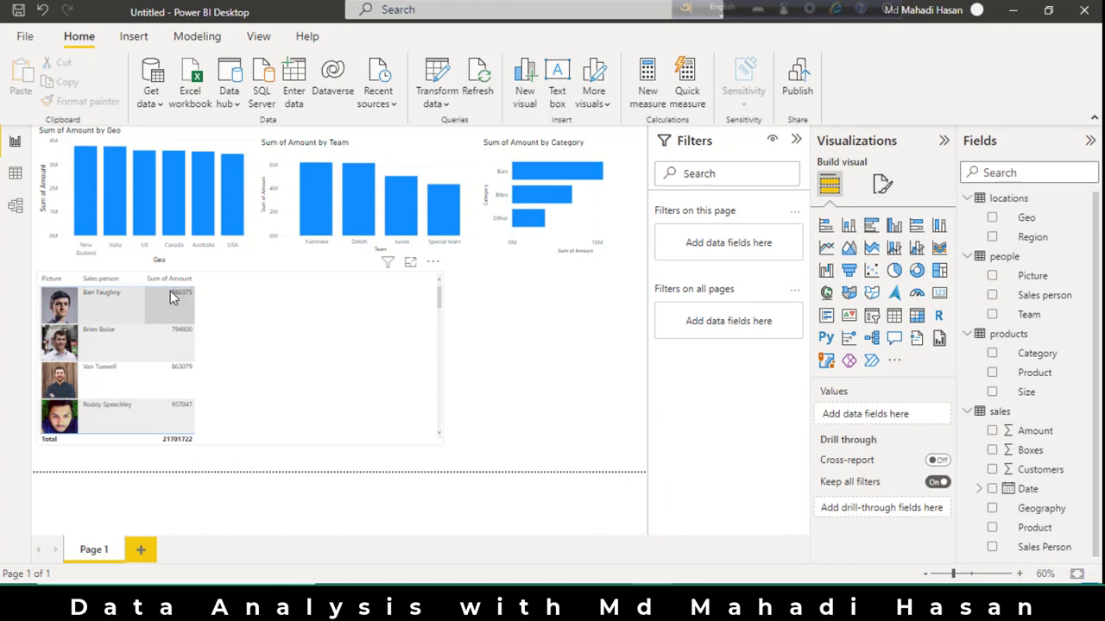
pyautogui.rightClick(1025, 416)
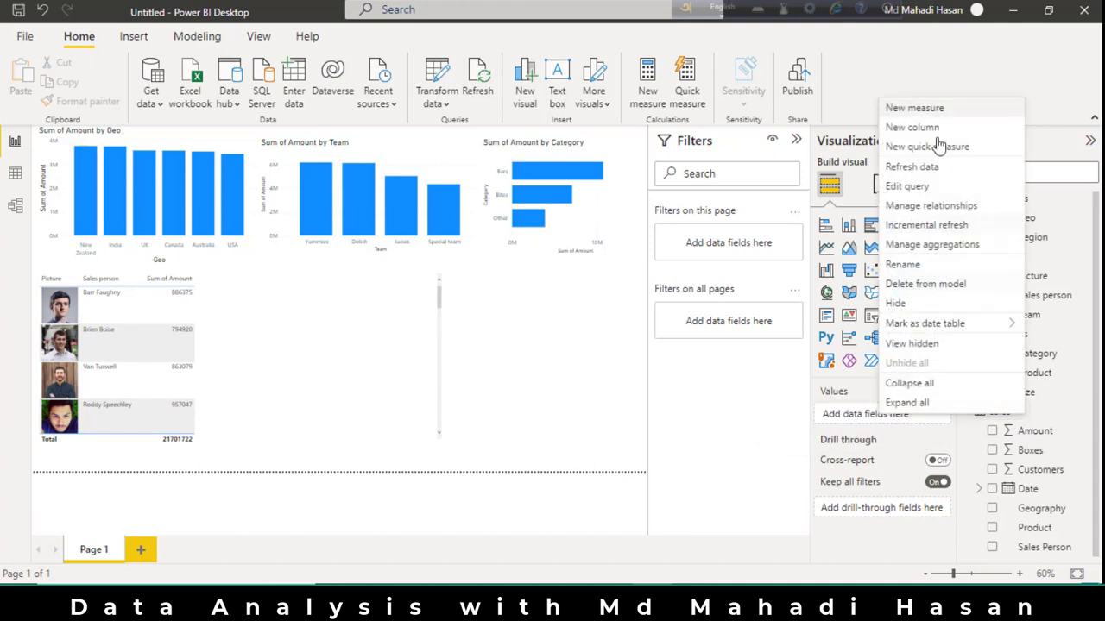
pyautogui.click(914, 110)
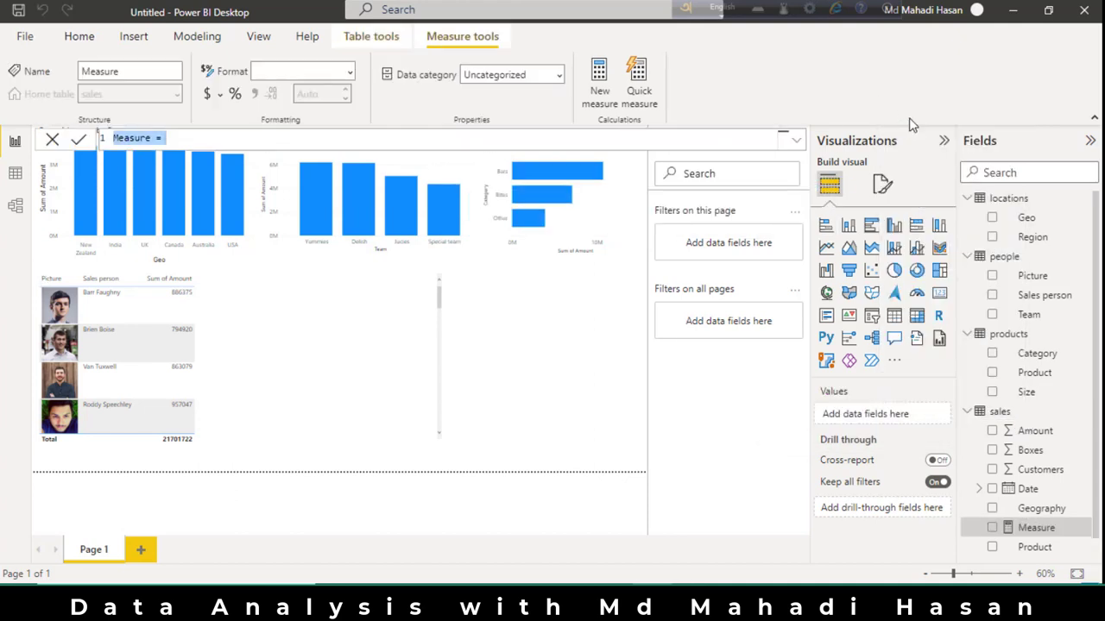
pyautogui.write('Total Sales')
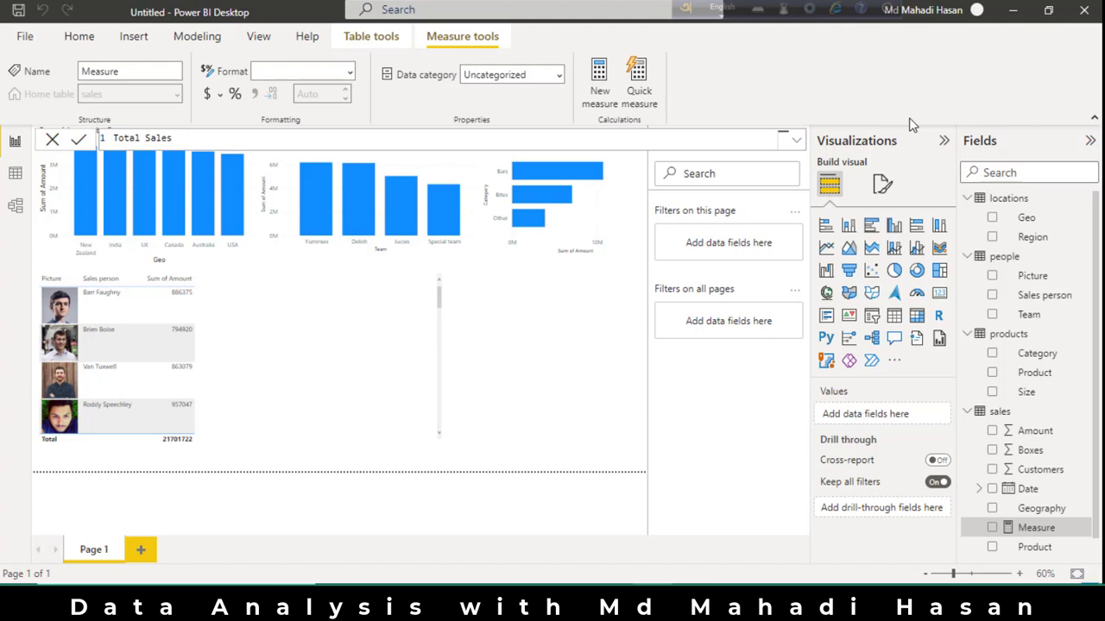
pyautogui.write('= sum')
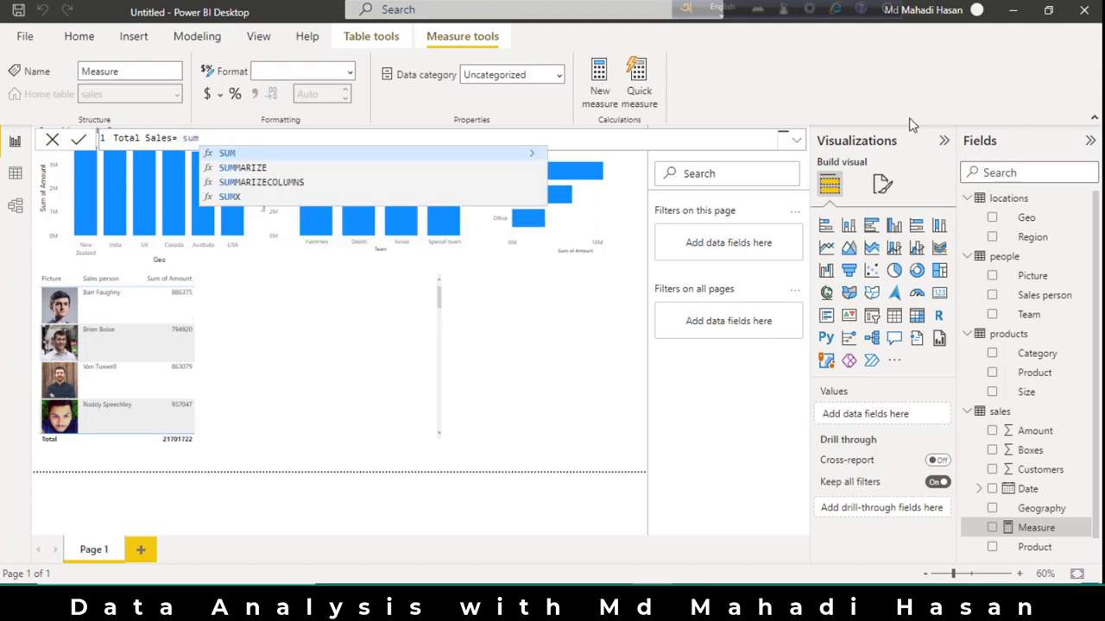
pyautogui.write('(')
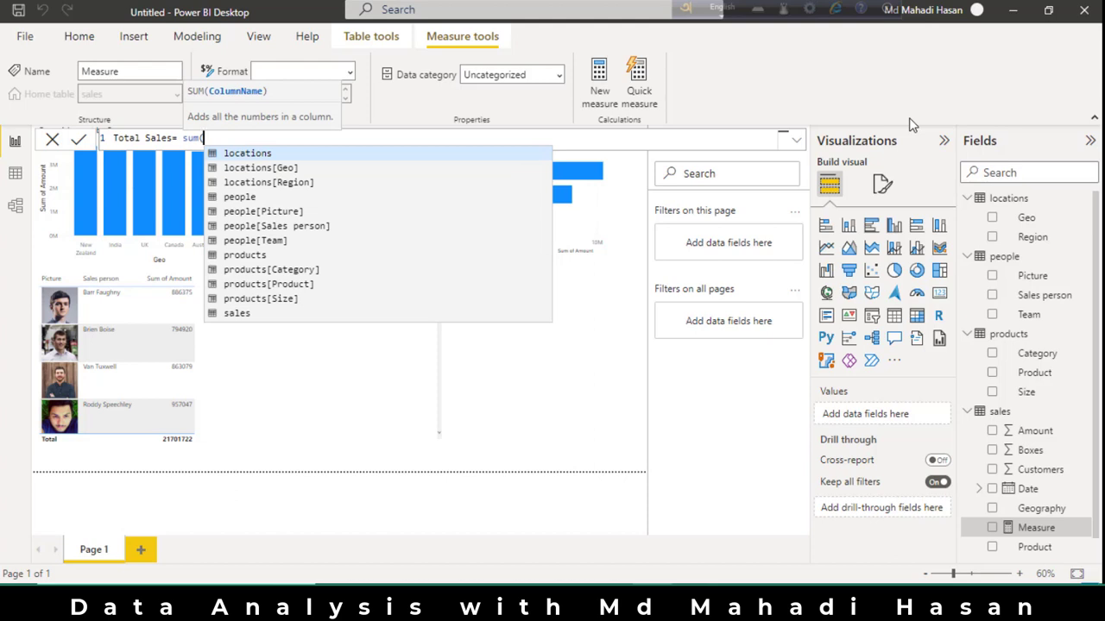
pyautogui.write('sa')
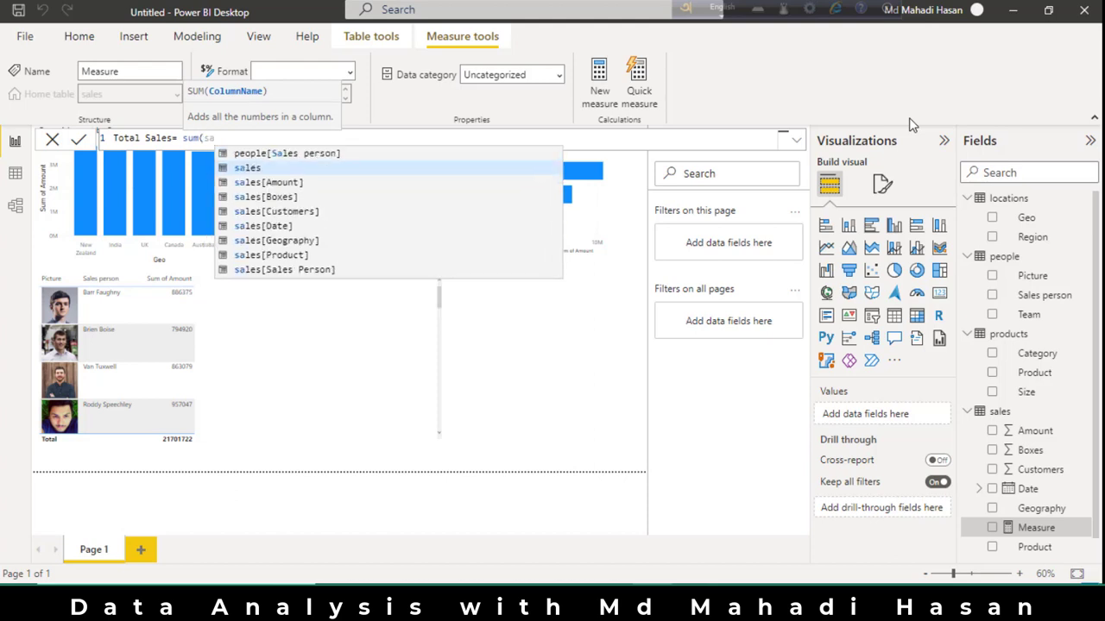
pyautogui.doubleClick(275, 184)
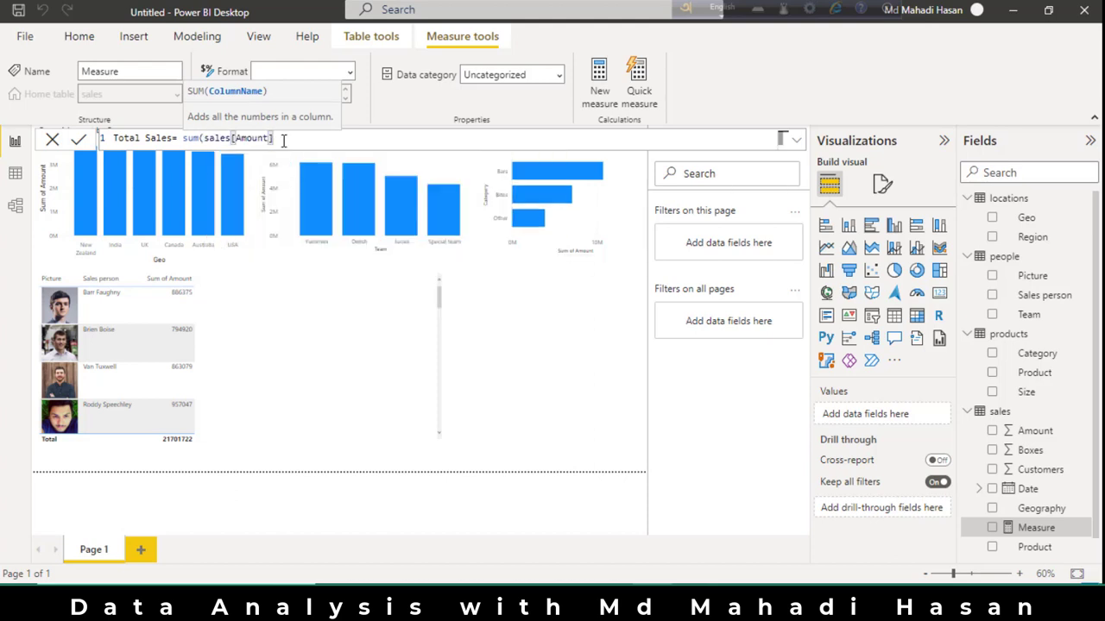
pyautogui.write(')')
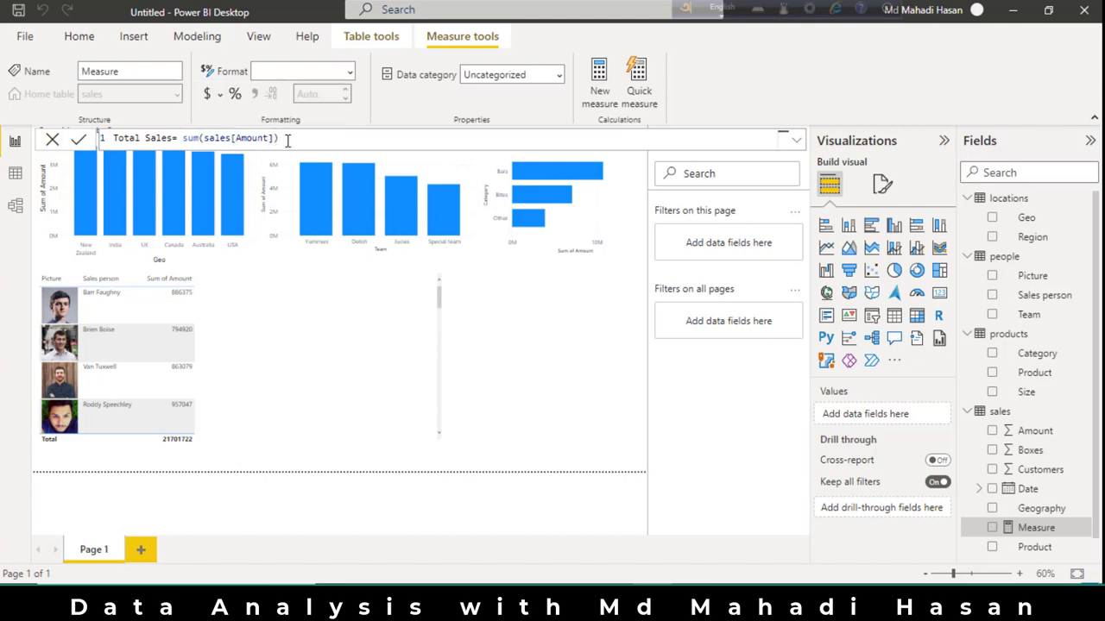
pyautogui.press('Return')
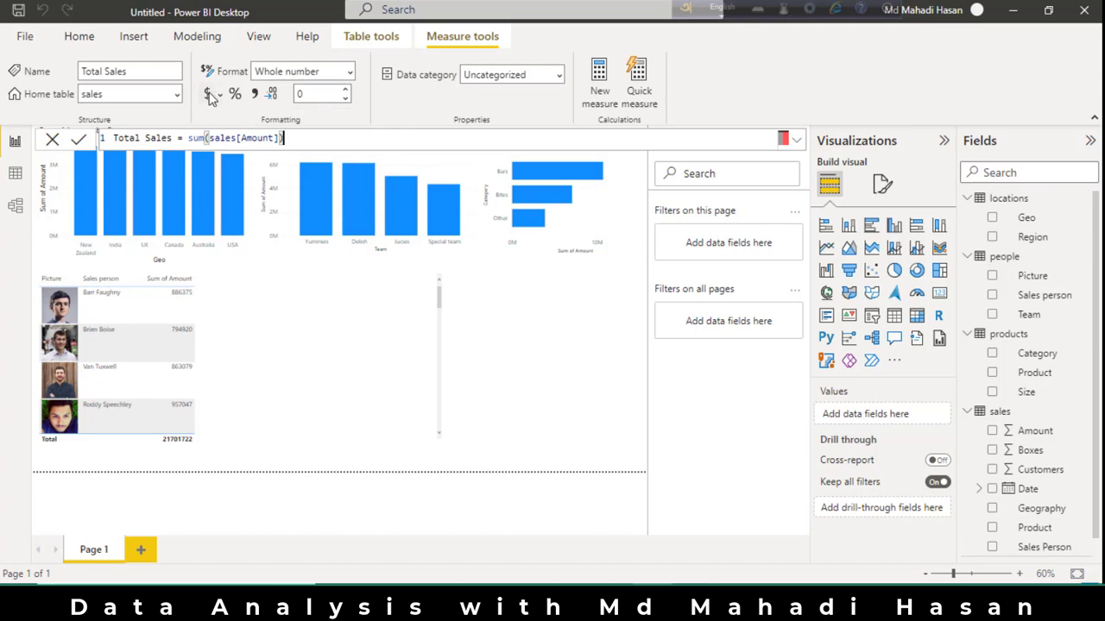
pyautogui.click(211, 95)
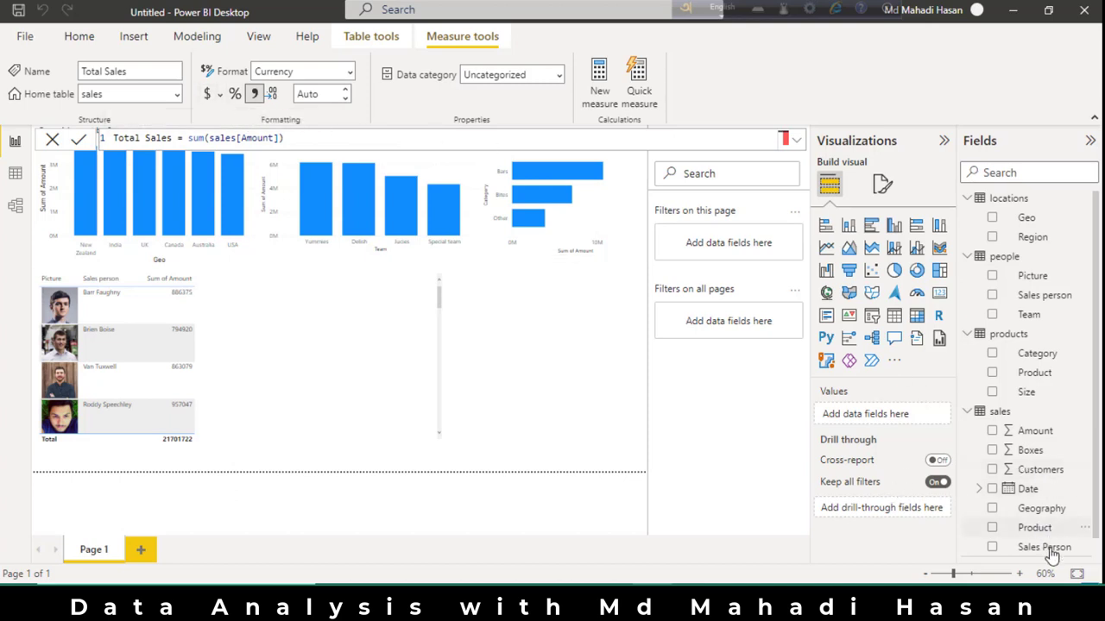
# Replace the Sum of Amount column in the picture table with the Total Sales measure and slightly enlarge the table.
pyautogui.scroll(-1, 1045, 543)
pyautogui.moveTo(1042, 555); pyautogui.dragTo(897, 474)
pyautogui.click(241, 393)
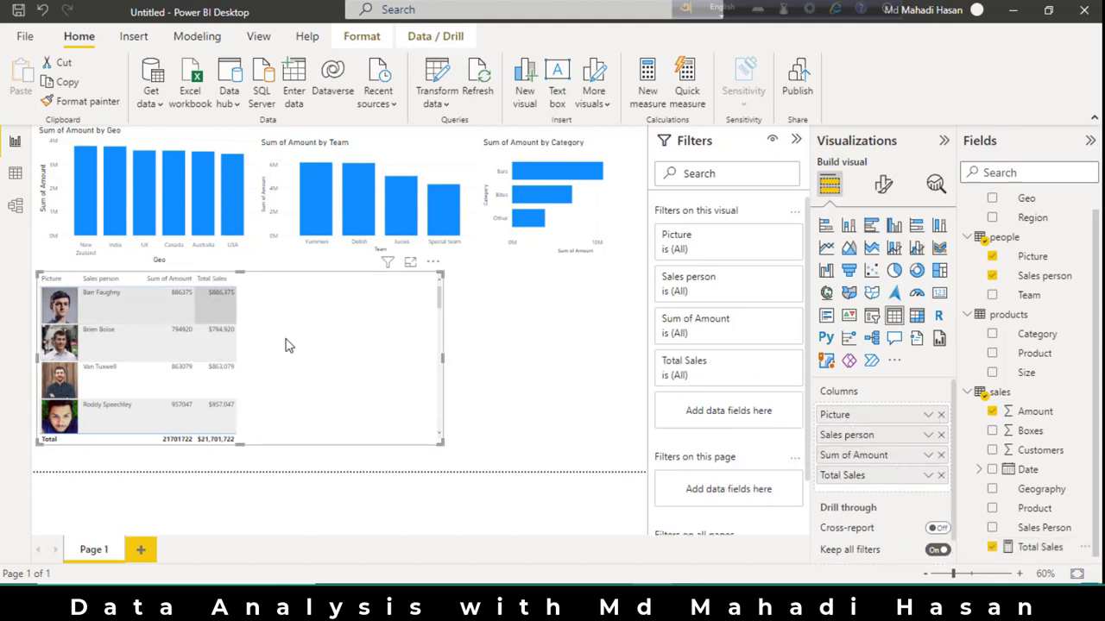
pyautogui.moveTo(442, 444); pyautogui.dragTo(450, 456)
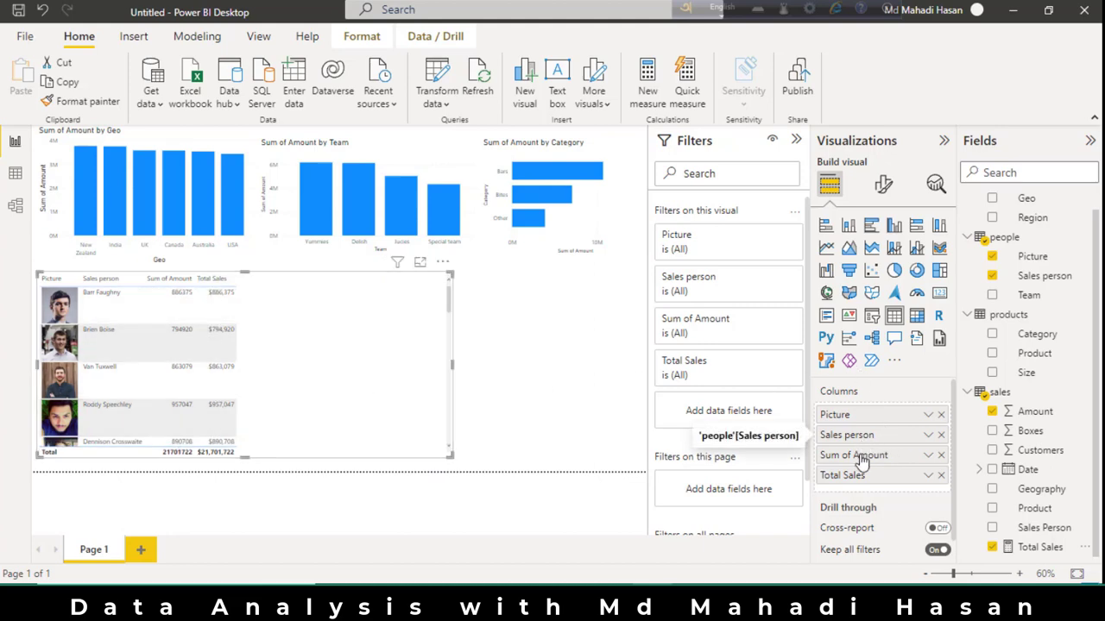
pyautogui.click(941, 455)
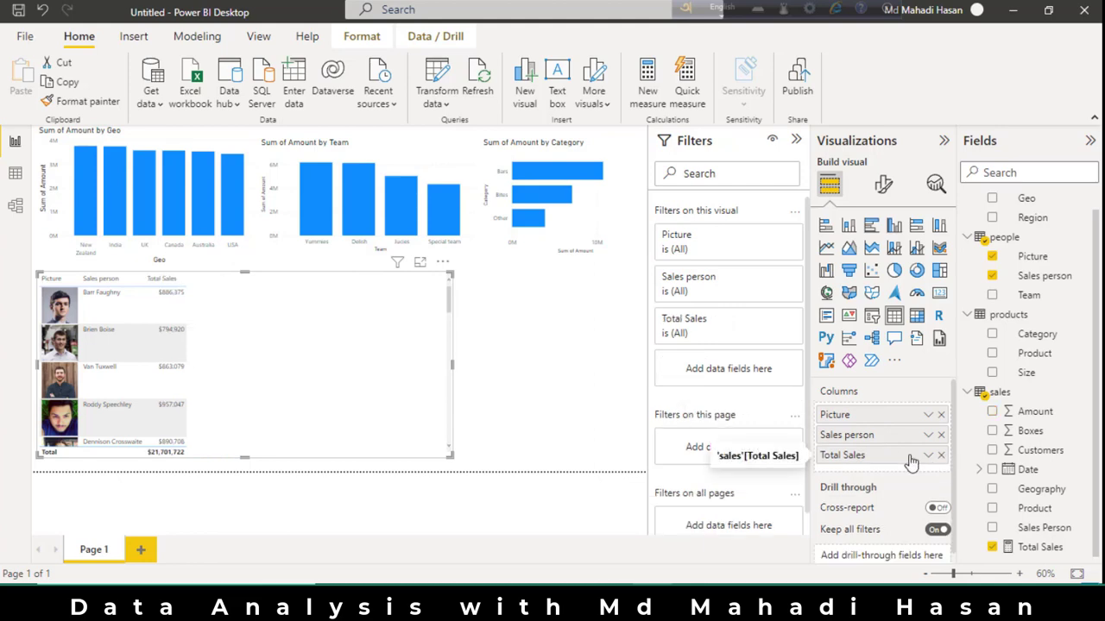
# Try the sales Boxes field as a column in the picture table and remove it again.
pyautogui.moveTo(1030, 430); pyautogui.dragTo(900, 472)
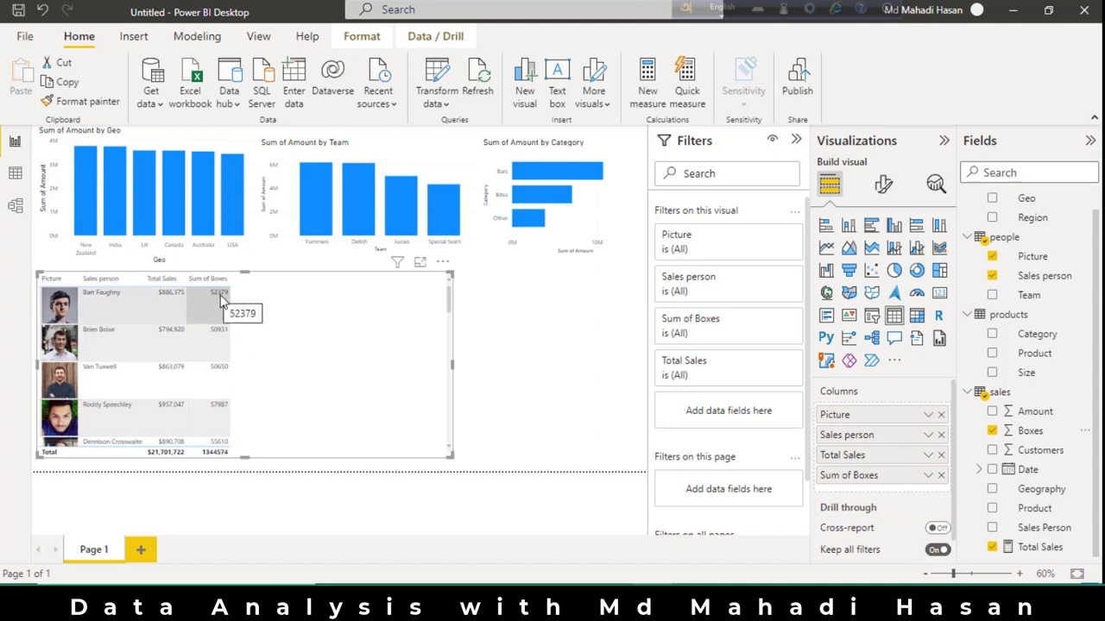
pyautogui.click(993, 430)
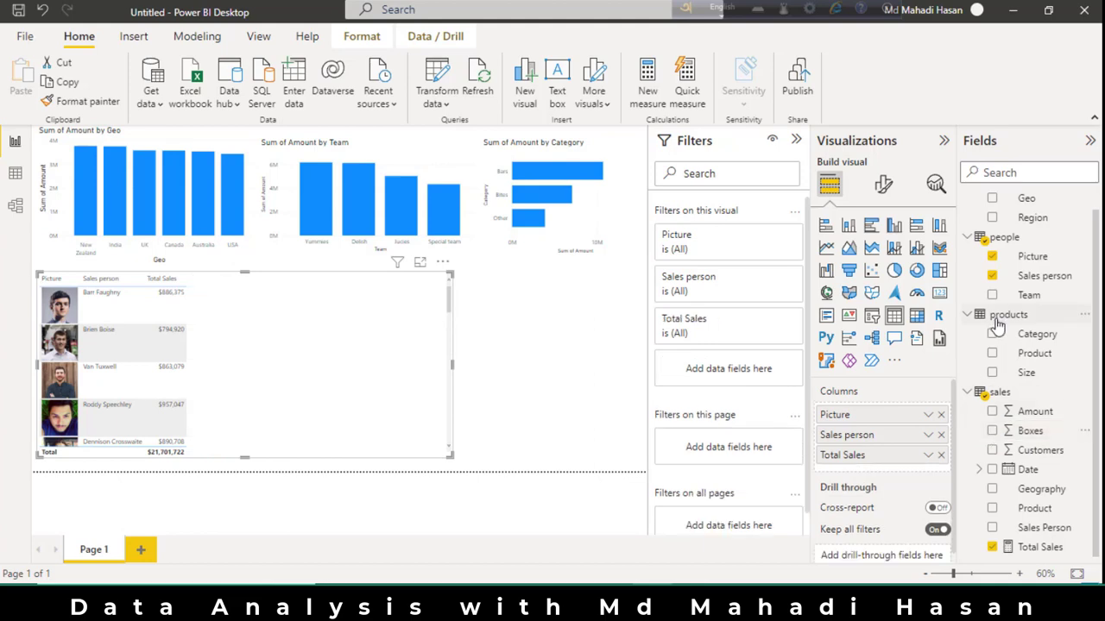
# Create a measure in the sales table defined as Total Boxes = sum(sales[Boxes]).
pyautogui.rightClick(1021, 398)
pyautogui.click(918, 96)
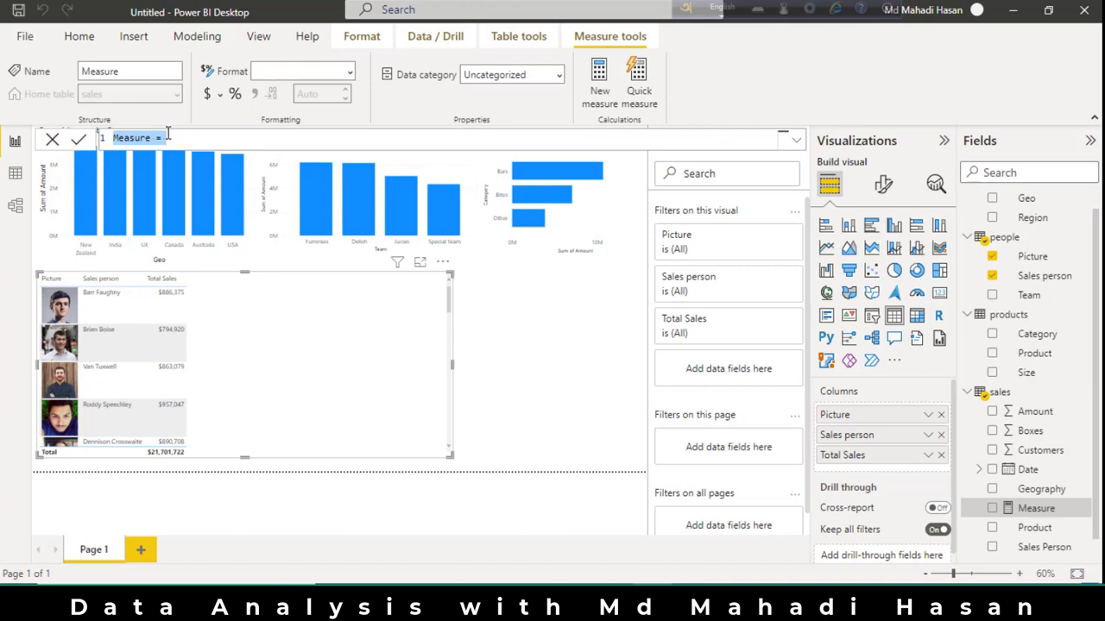
pyautogui.press('BackSpace')
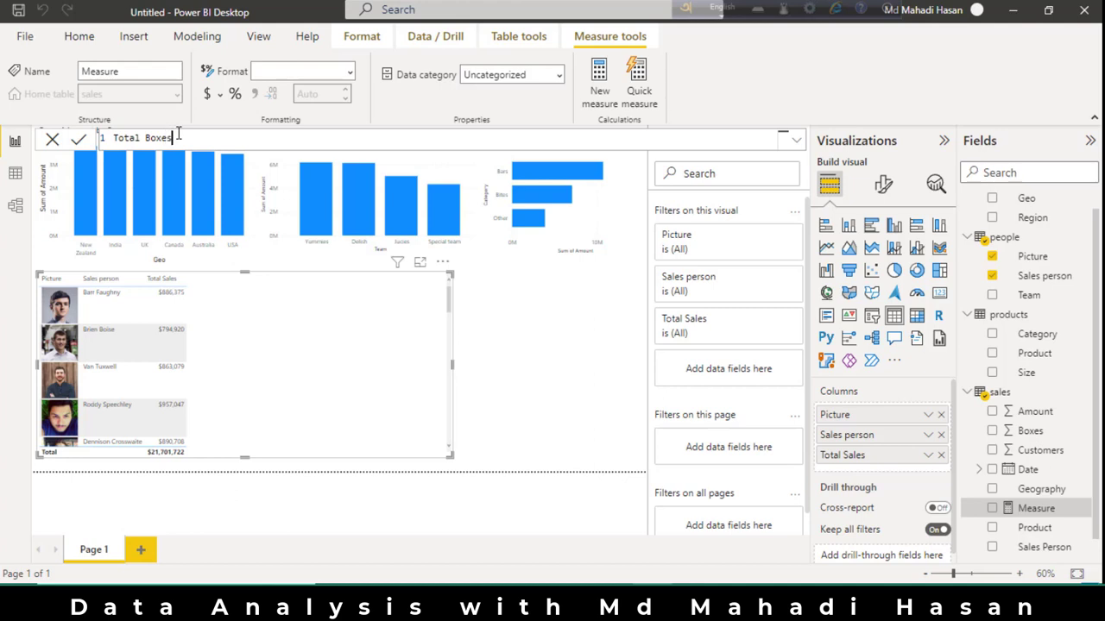
pyautogui.write('Total Boxes= sum')
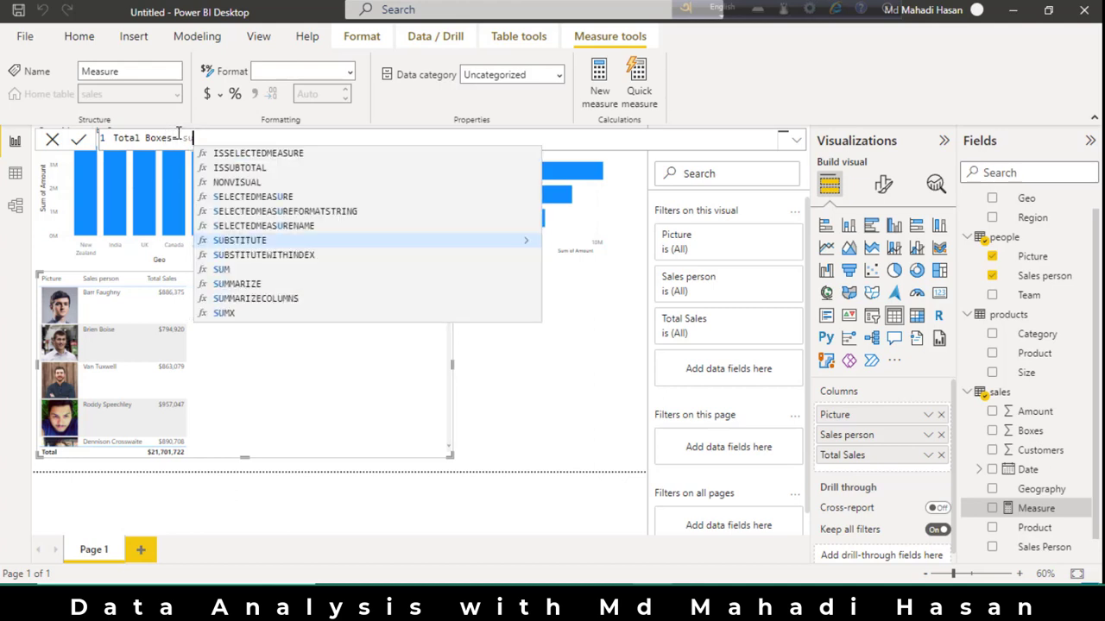
pyautogui.write('(')
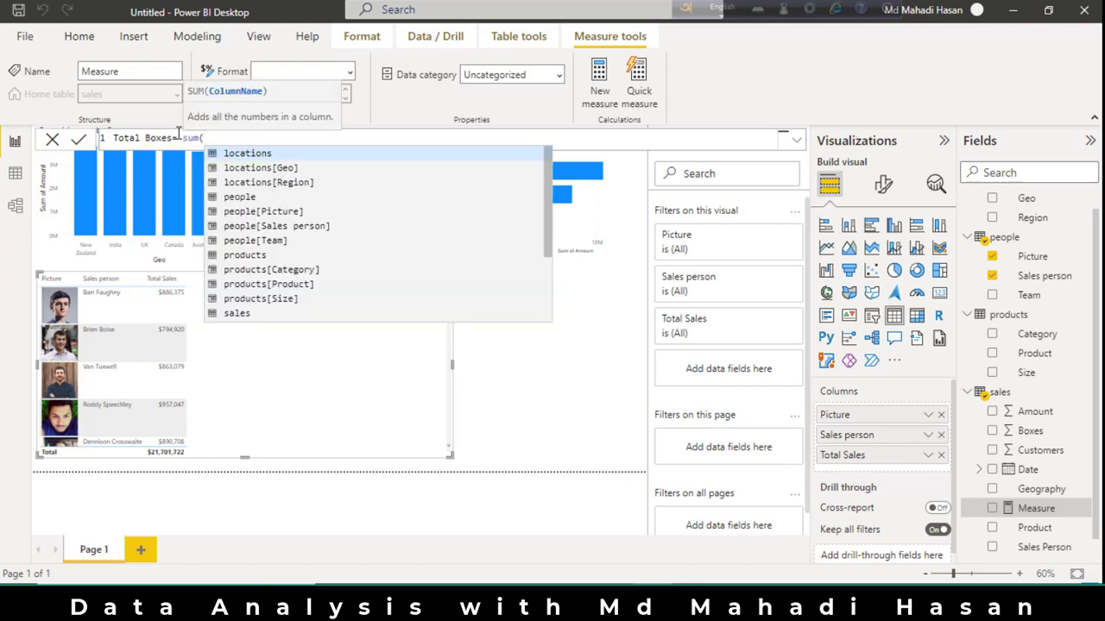
pyautogui.write('sa')
pyautogui.press('Down')
pyautogui.press('Down')
pyautogui.press('Tab')
pyautogui.write(')')
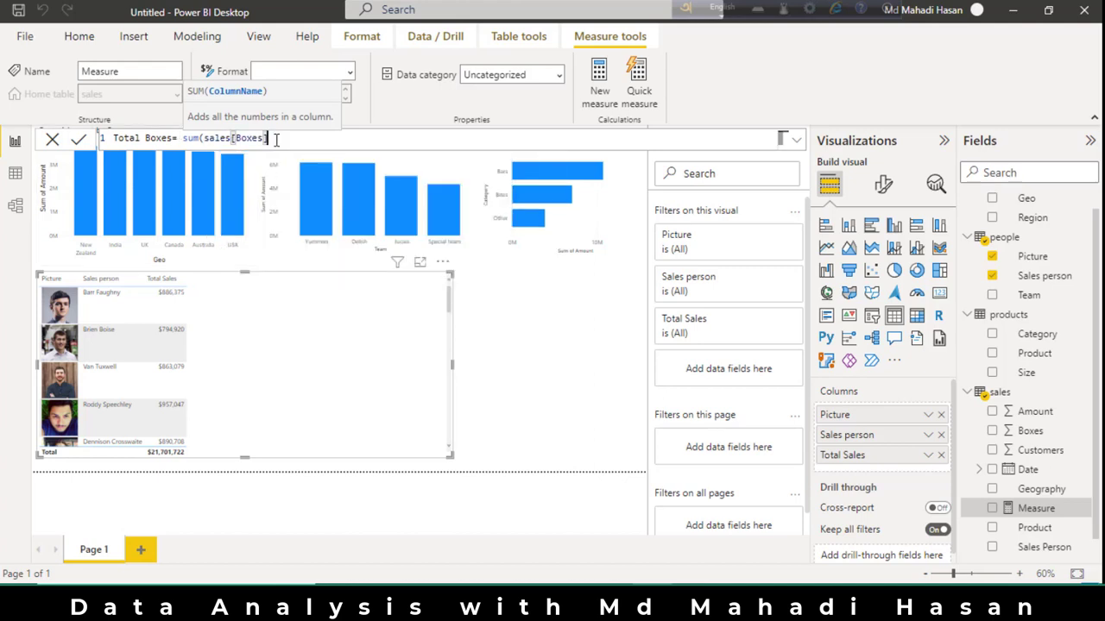
pyautogui.write(')')
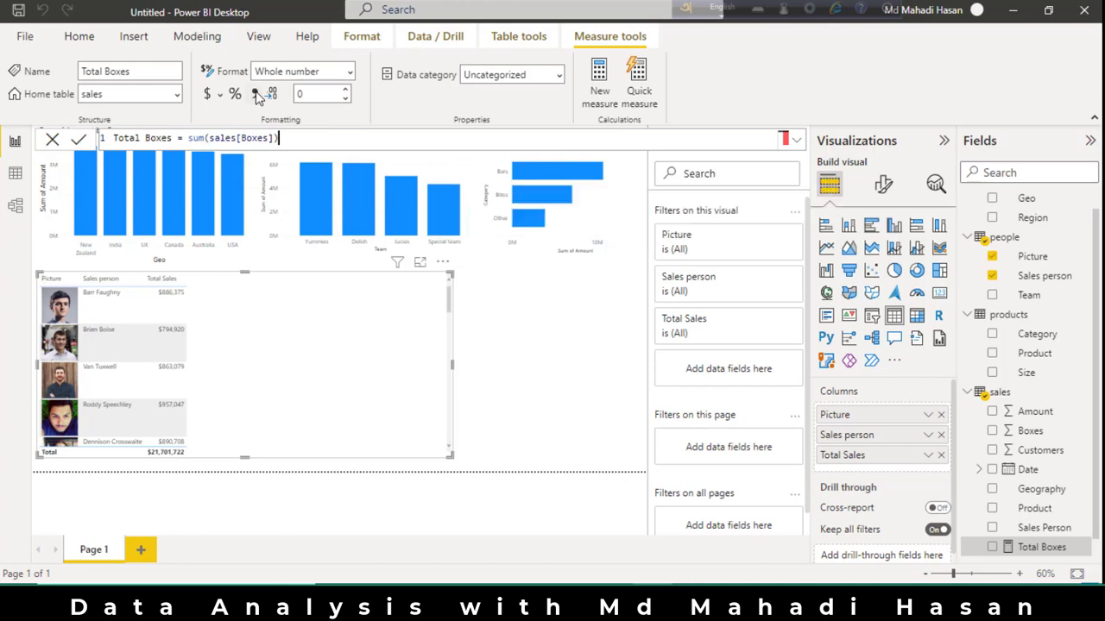
# Format the Total Boxes measure with a thousands separator and add it as the last column of the picture table.
pyautogui.click(255, 95)
pyautogui.scroll(-1, 1058, 530)
pyautogui.moveTo(1040, 527); pyautogui.dragTo(907, 466)
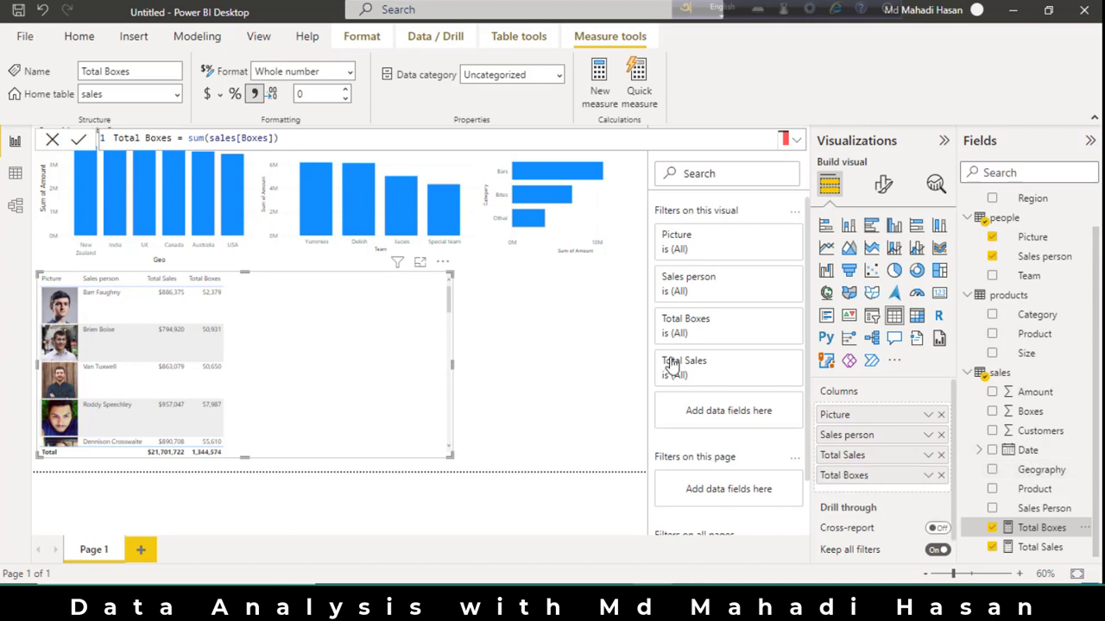
# Create a sales measure Price per boxes = [Total Sales] / [Total Boxes], formatted as currency with 1 decimal place.
pyautogui.rightClick(1026, 381)
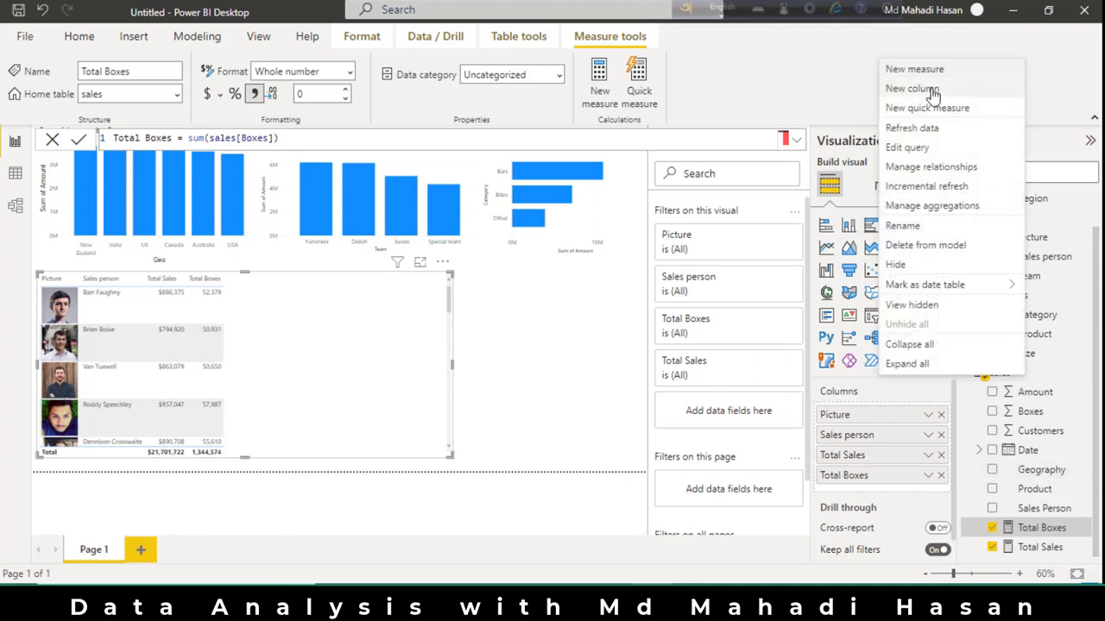
pyautogui.press('Escape')
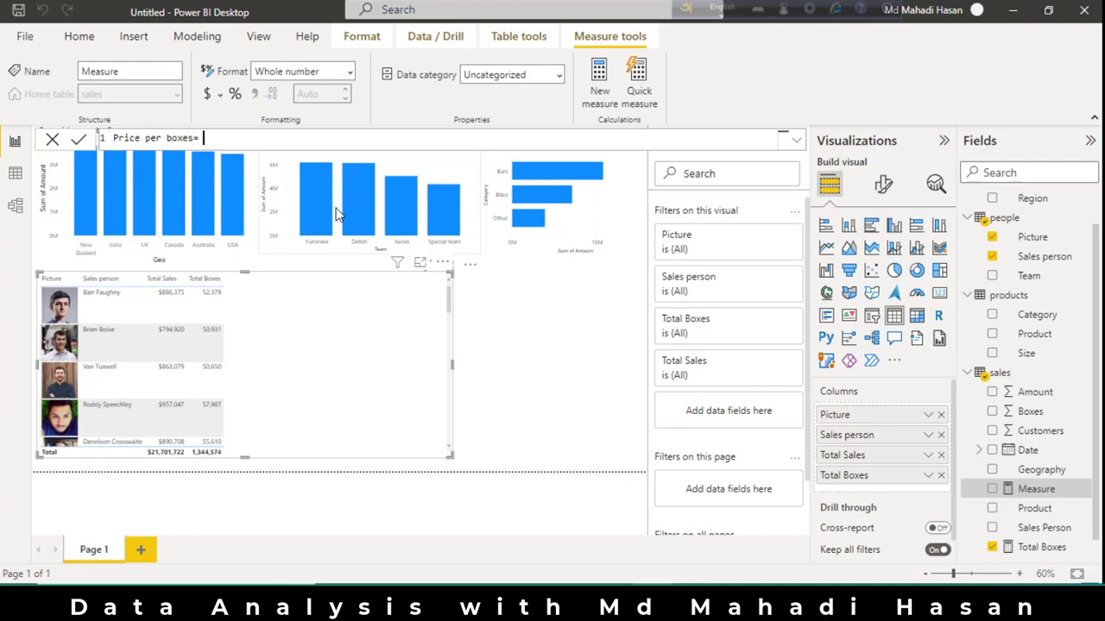
pyautogui.write('toa')
pyautogui.press('BackSpace')
pyautogui.write('tal')
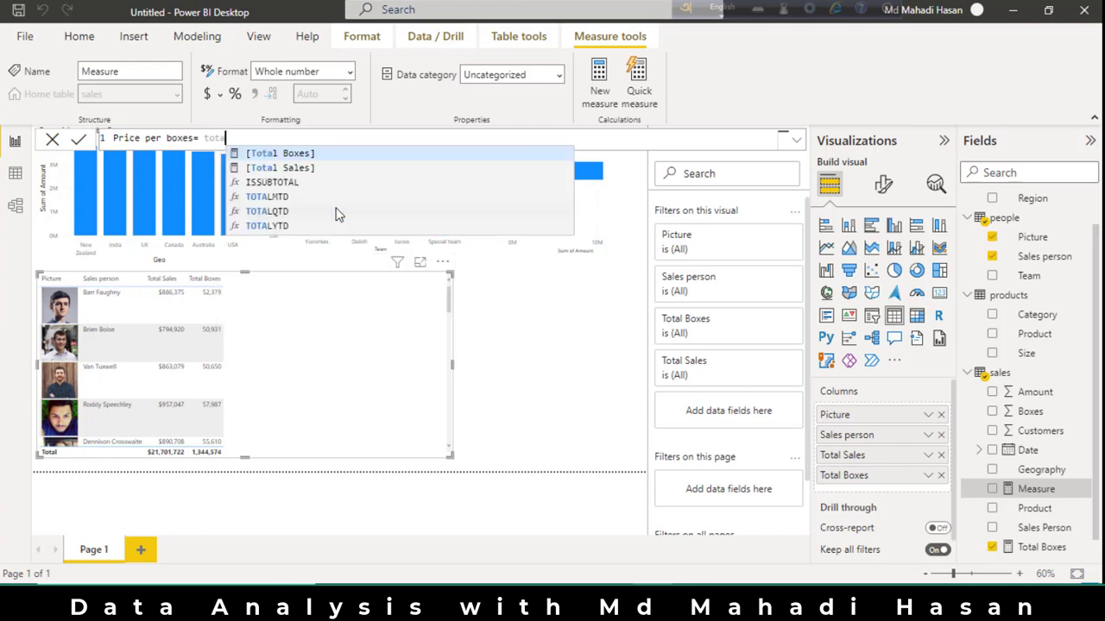
pyautogui.click(315, 168)
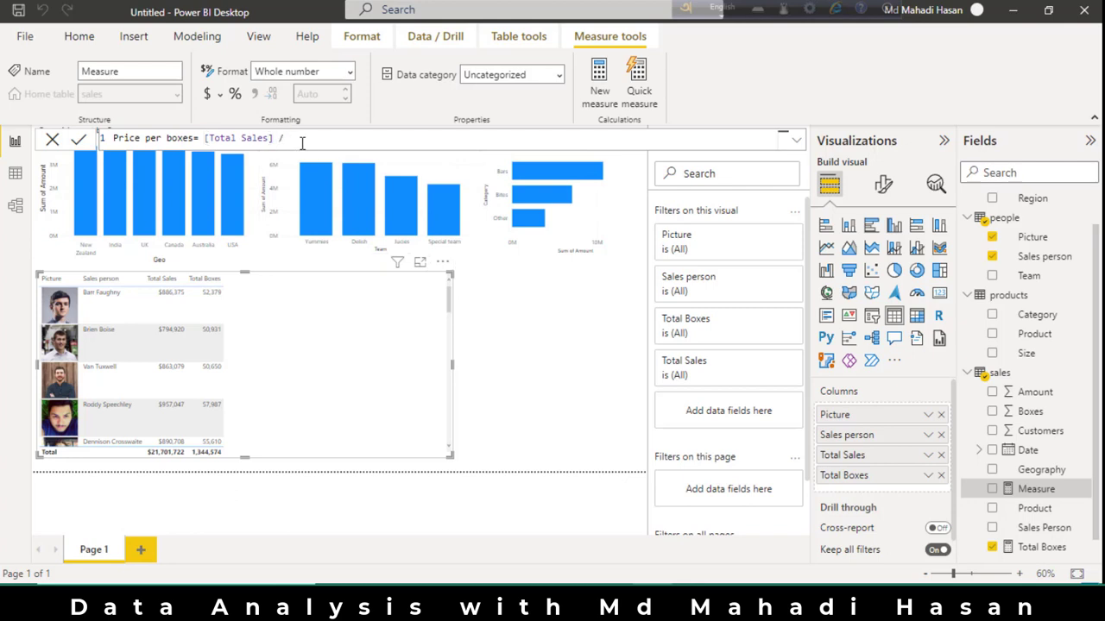
pyautogui.write('/ [total')
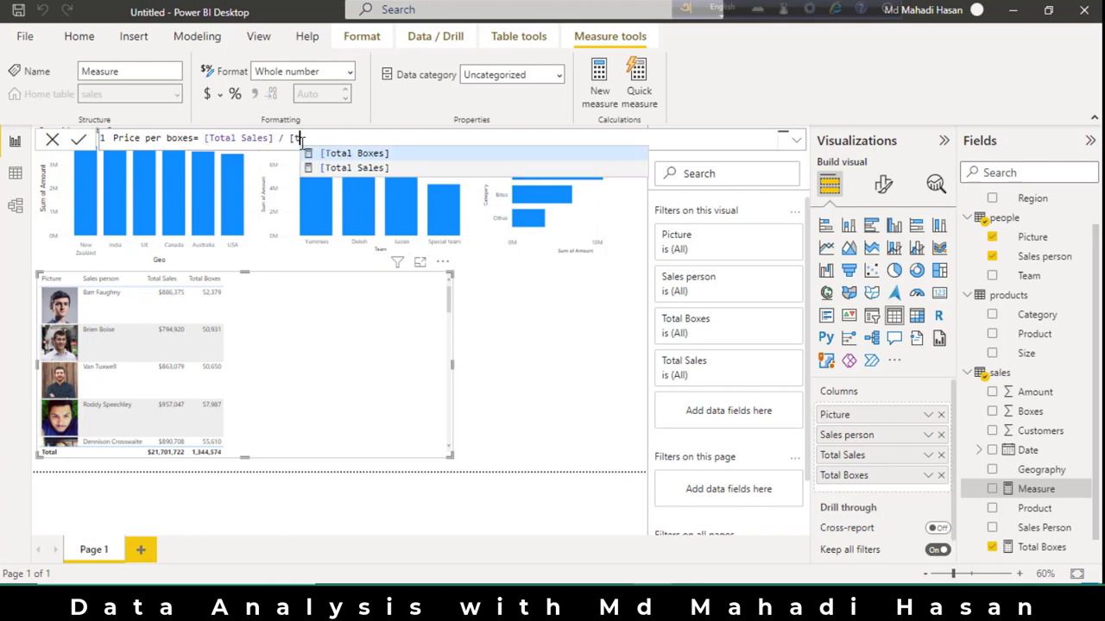
pyautogui.click(373, 156)
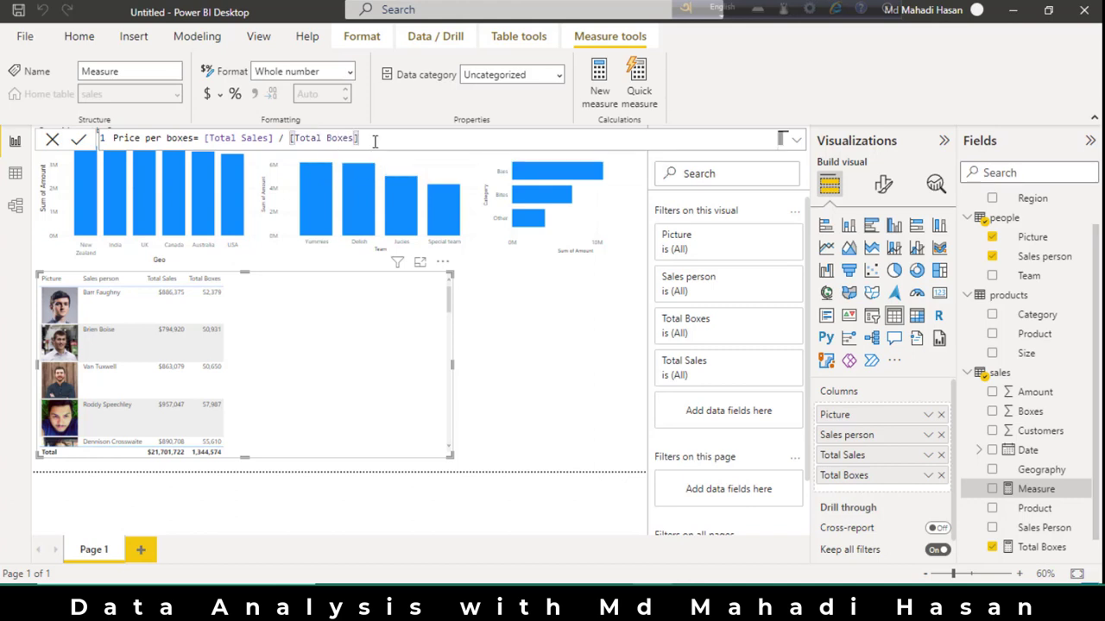
pyautogui.press('Return')
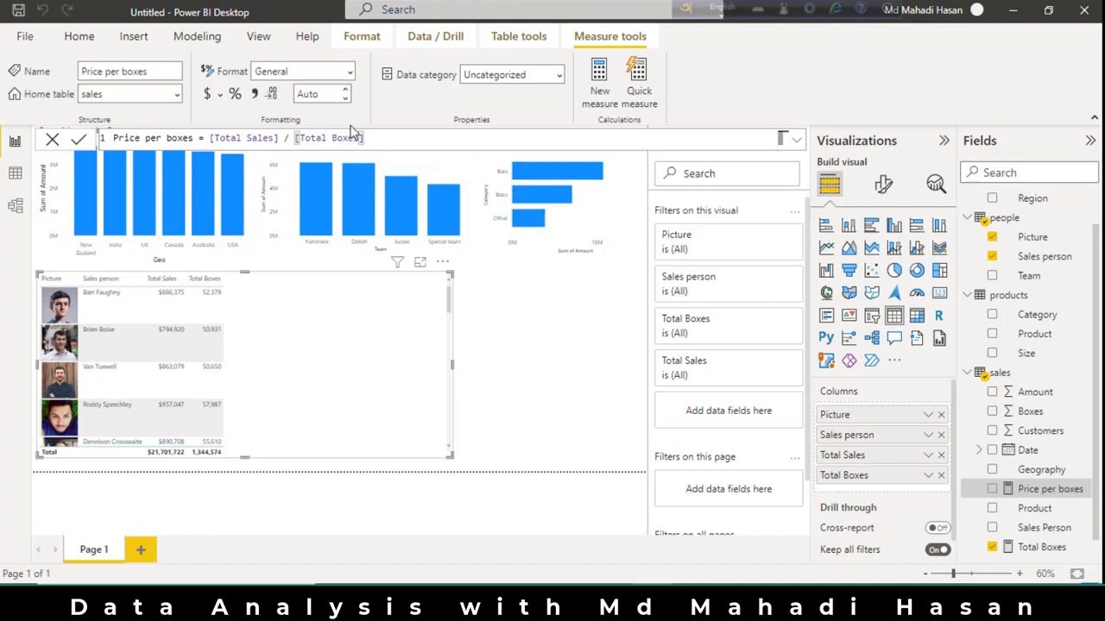
pyautogui.click(208, 95)
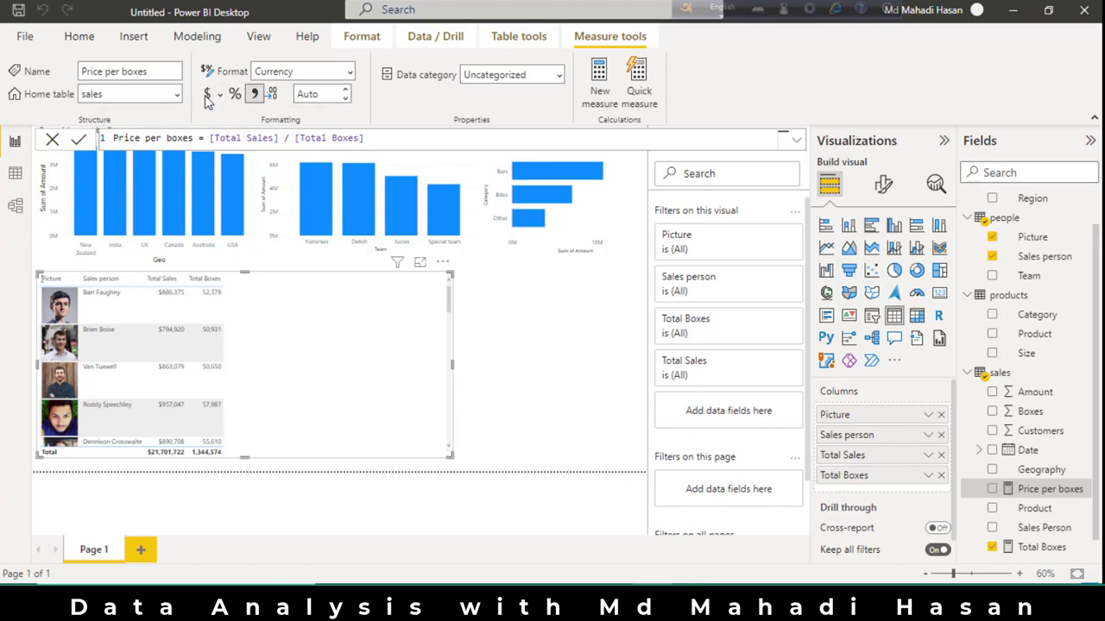
pyautogui.click(345, 95)
# Add Price per boxes as the last column of the picture table and narrow the visual to fit its columns.
pyautogui.scroll(-1, 1019, 488)
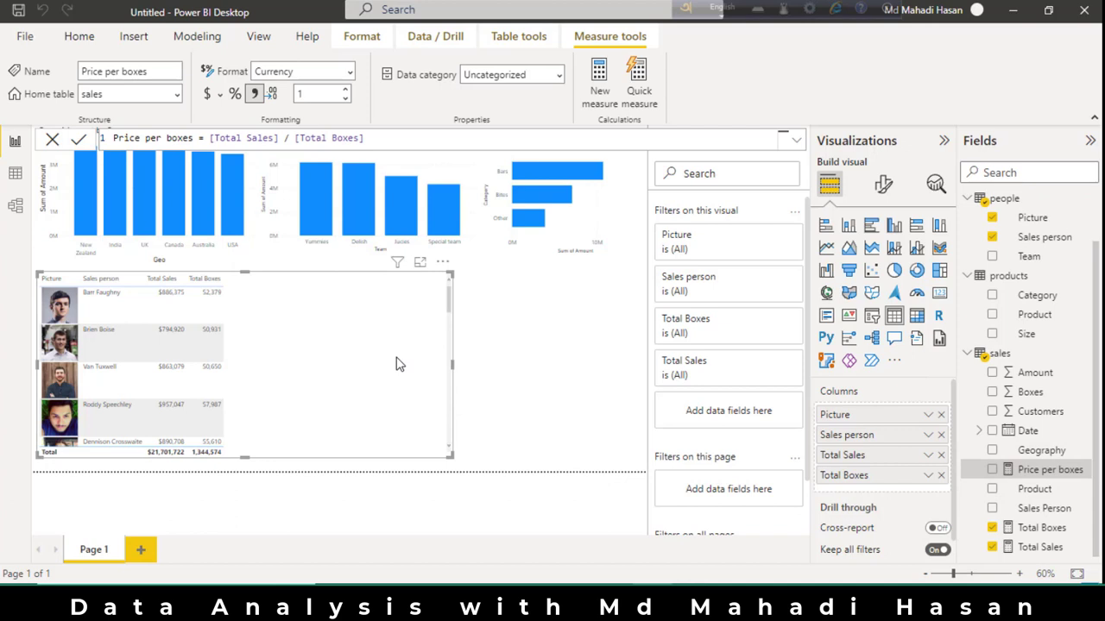
pyautogui.moveTo(1057, 472); pyautogui.dragTo(913, 483)
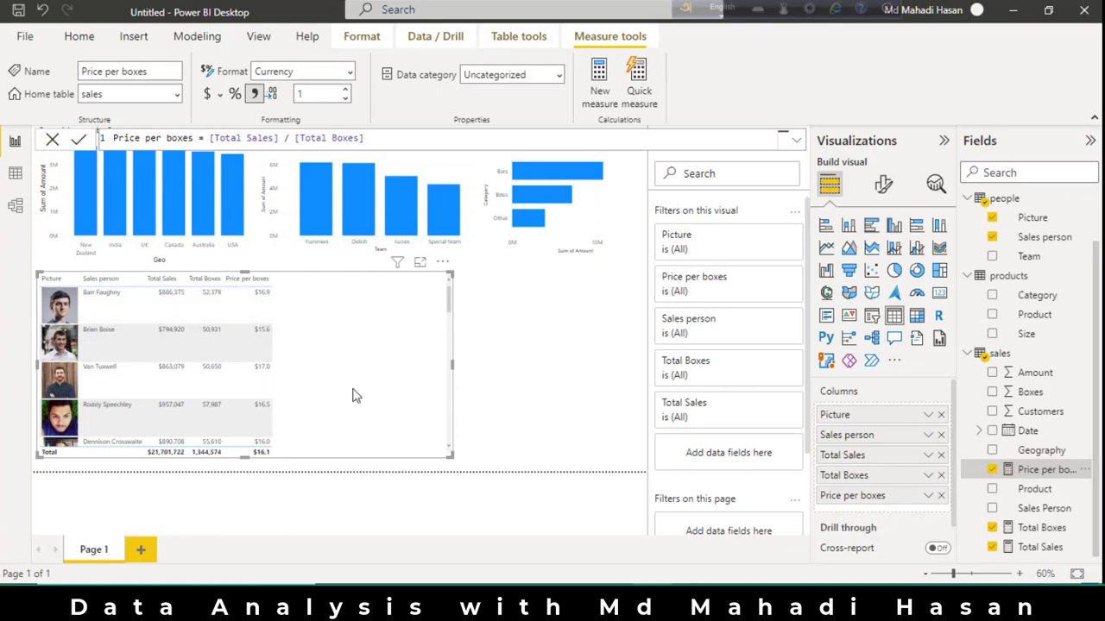
pyautogui.moveTo(456, 369); pyautogui.dragTo(325, 365)
pyautogui.click(390, 368)
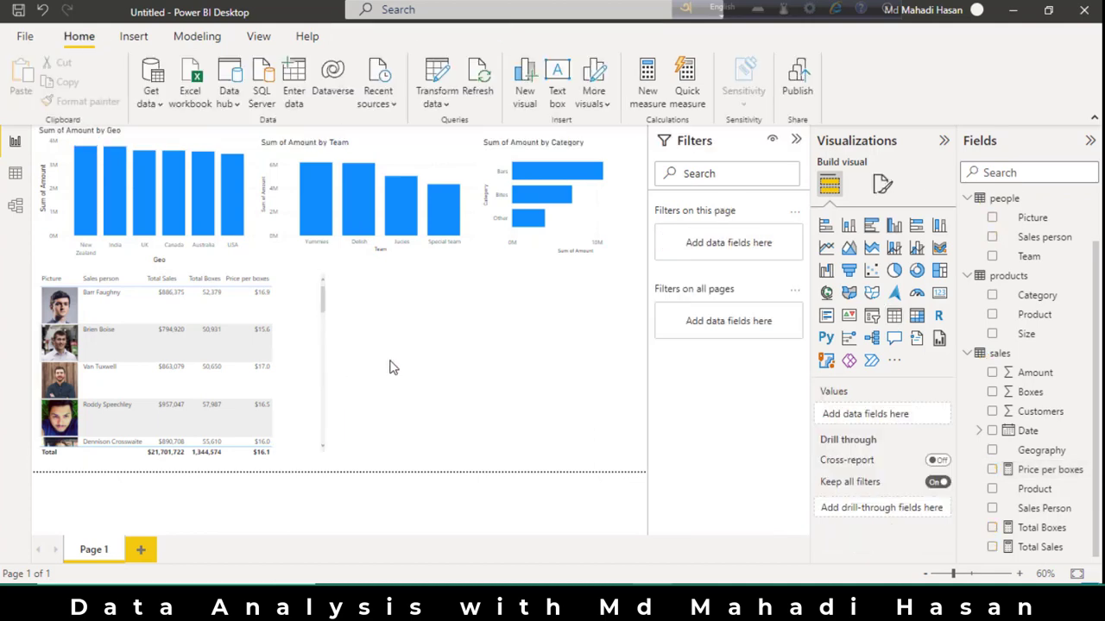
# Insert a slicer below the charts and populate it with the Team field from the people table.
pyautogui.click(871, 318)
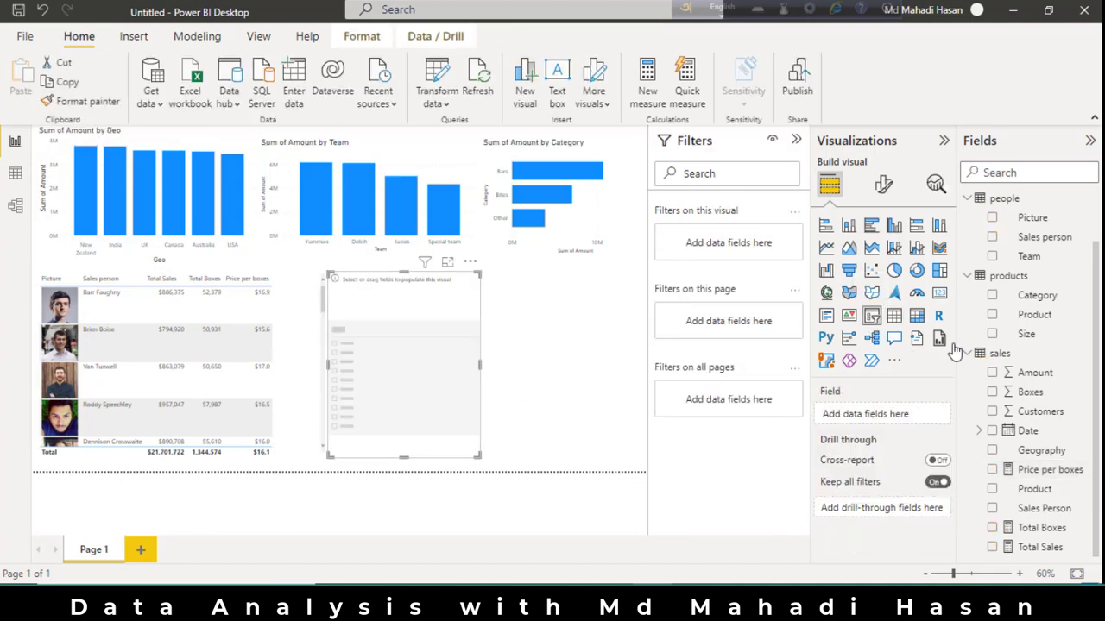
pyautogui.moveTo(1042, 268); pyautogui.dragTo(894, 420)
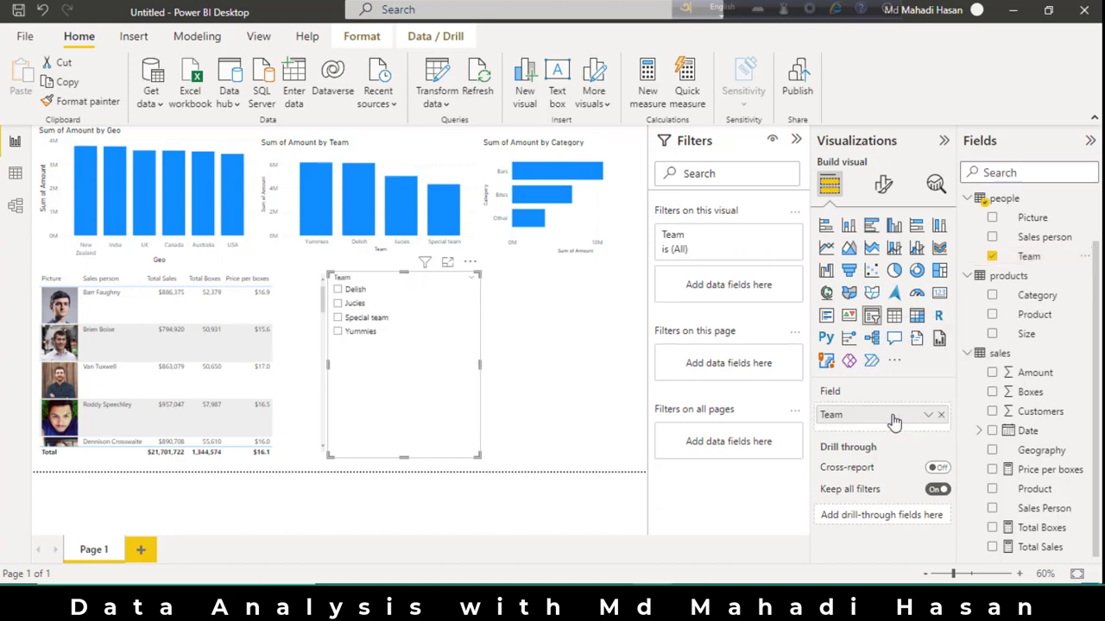
pyautogui.click(548, 378)
# Test the Team slicer by filtering the report with Delish and Jucies, and clear the selection.
pyautogui.click(338, 291)
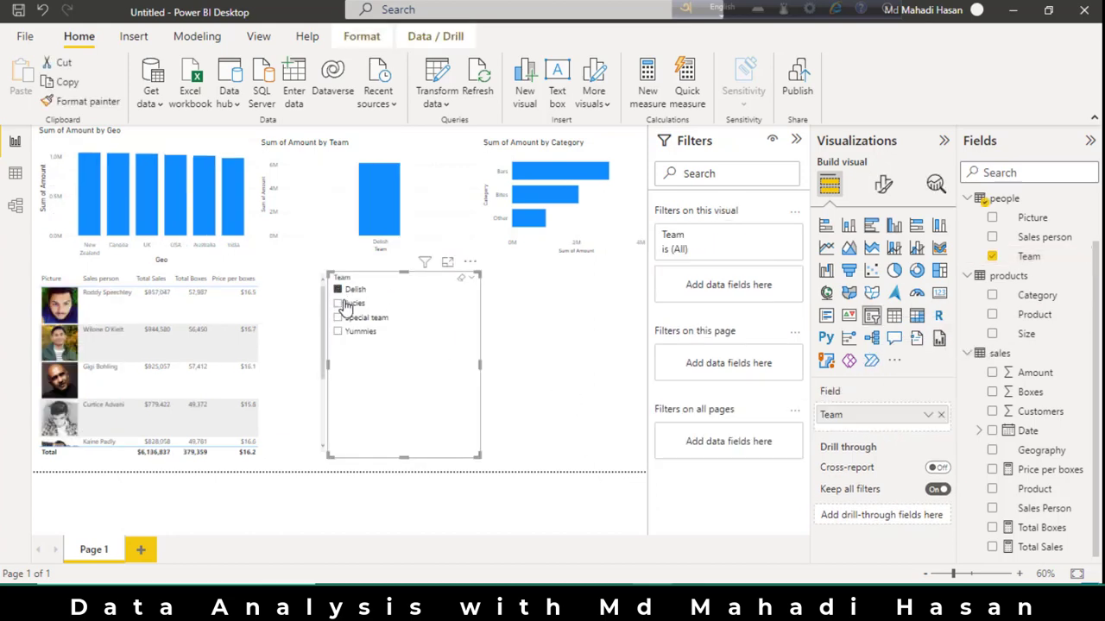
pyautogui.click(338, 304)
pyautogui.click(337, 294)
pyautogui.click(570, 341)
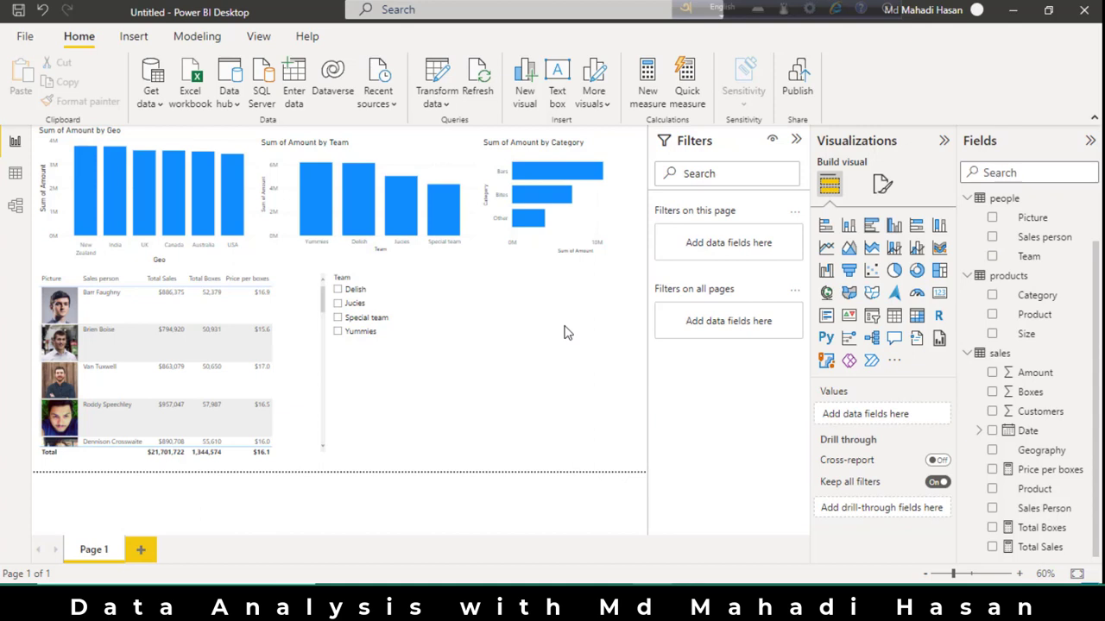
# Place the Team slicer below the category chart and nudge the picture table slightly down.
pyautogui.moveTo(412, 302); pyautogui.dragTo(553, 302)
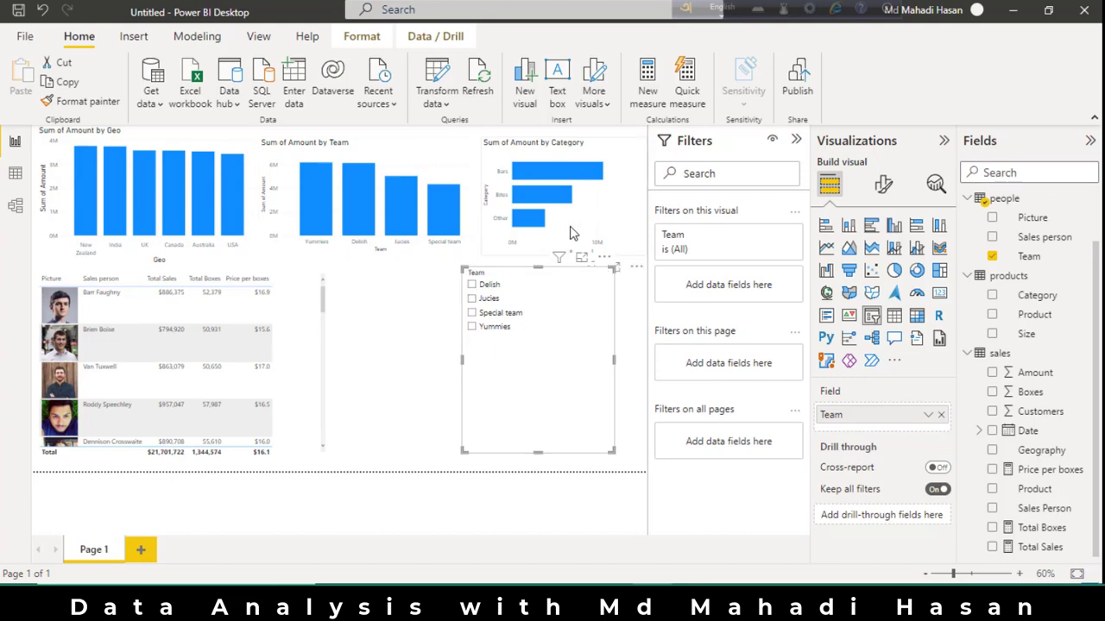
pyautogui.click(274, 284)
# Format the Geo chart's x-axis values as 11 pt bold black and make the x-axis title bold black.
pyautogui.click(138, 216)
pyautogui.click(883, 183)
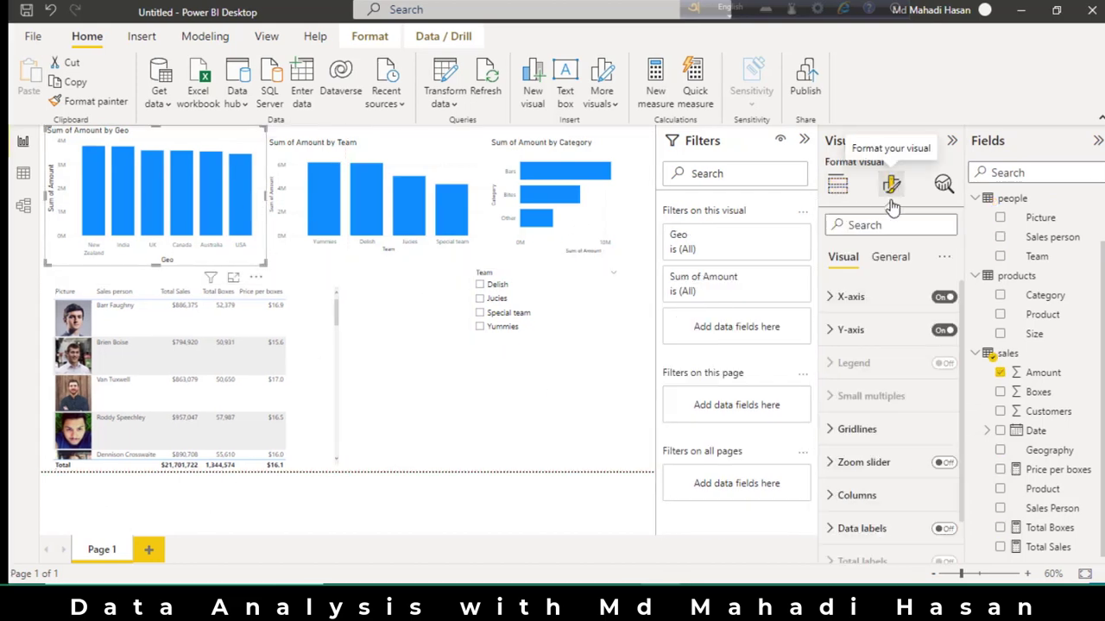
pyautogui.click(850, 296)
pyautogui.click(945, 325)
pyautogui.click(945, 325)
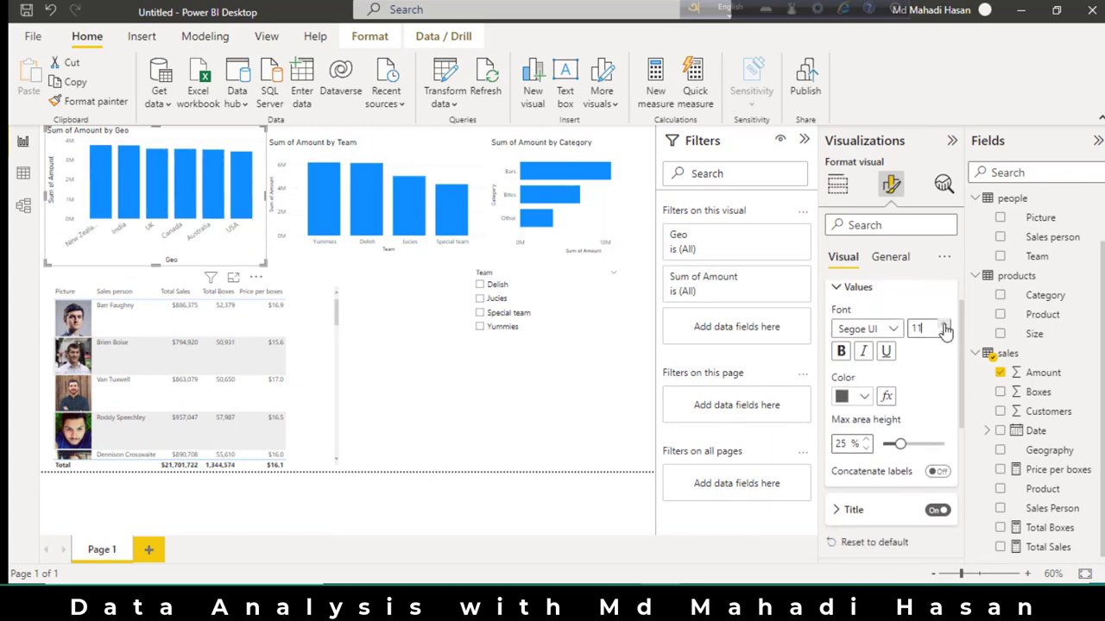
pyautogui.click(863, 396)
pyautogui.click(853, 325)
pyautogui.scroll(-3, 880, 392)
pyautogui.click(880, 390)
pyautogui.scroll(-1, 871, 382)
pyautogui.scroll(-3, 944, 383)
pyautogui.click(846, 345)
# Make the Geo chart's y-axis values and y-axis title bold black.
pyautogui.scroll(-3, 863, 345)
pyautogui.scroll(-1, 880, 341)
pyautogui.click(846, 398)
pyautogui.click(849, 328)
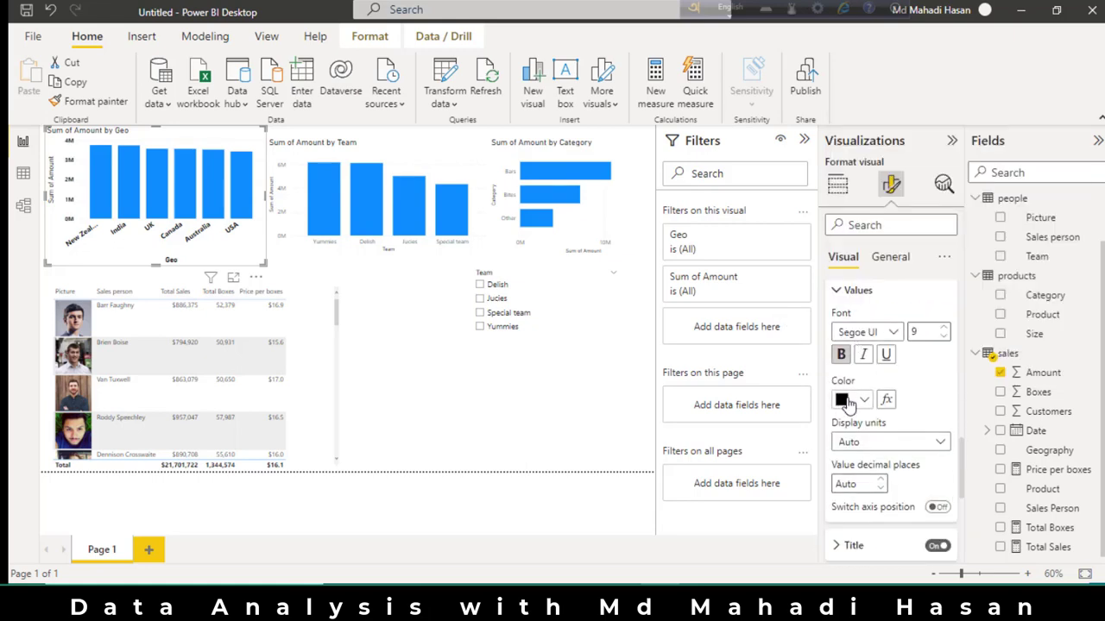
pyautogui.scroll(-2, 849, 403)
pyautogui.click(850, 357)
pyautogui.scroll(-3, 833, 345)
pyautogui.click(833, 334)
pyautogui.scroll(-2, 855, 371)
pyautogui.scroll(-2, 876, 406)
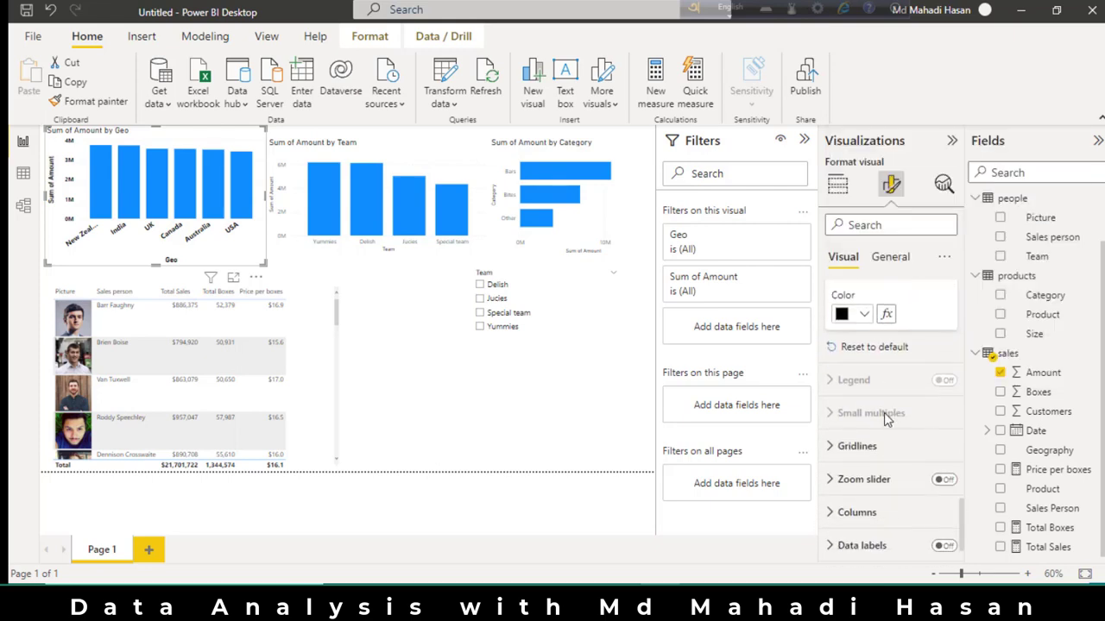
# Change the Geo chart's default column color to dark orange-brown.
pyautogui.scroll(-1, 884, 413)
pyautogui.click(854, 447)
pyautogui.scroll(-2, 855, 447)
pyautogui.click(846, 395)
pyautogui.click(945, 251)
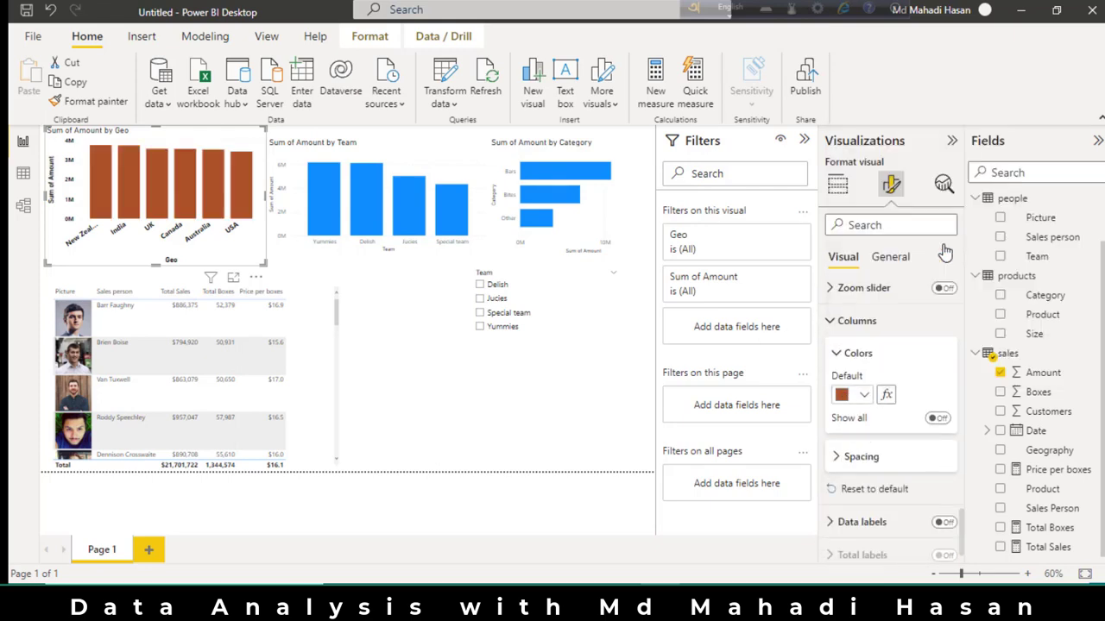
# Turn on data labels for the Geo chart, placed inside the column tops in 10 pt bold black.
pyautogui.scroll(-1, 883, 443)
pyautogui.click(943, 483)
pyautogui.scroll(-5, 910, 427)
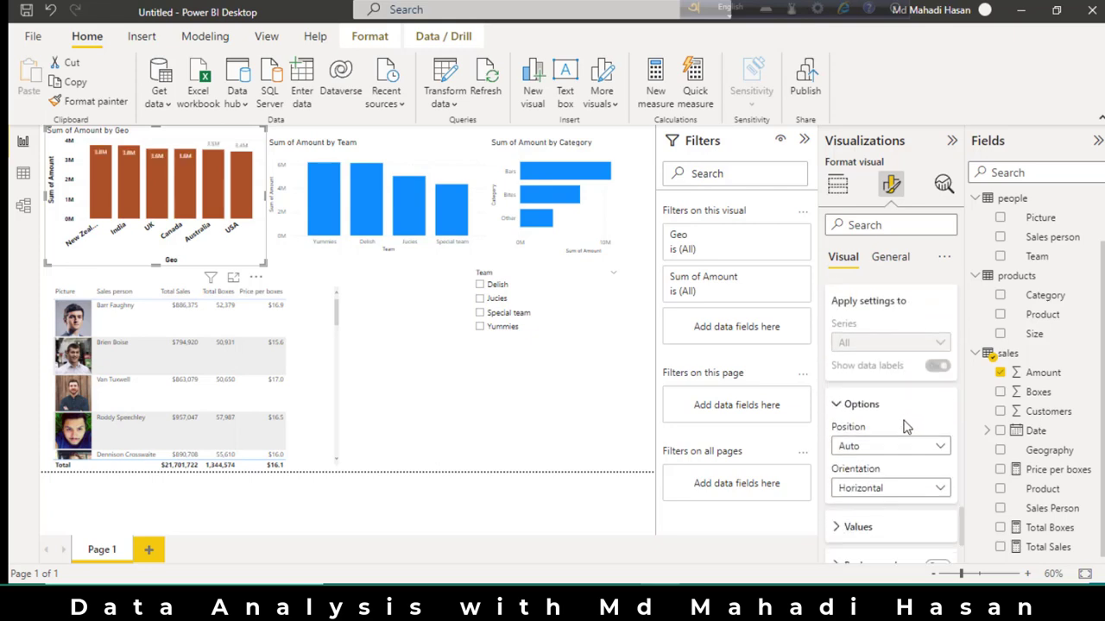
pyautogui.click(893, 401)
pyautogui.click(873, 444)
pyautogui.scroll(-2, 863, 414)
pyautogui.click(848, 411)
pyautogui.scroll(-2, 880, 397)
pyautogui.click(850, 434)
pyautogui.click(873, 184)
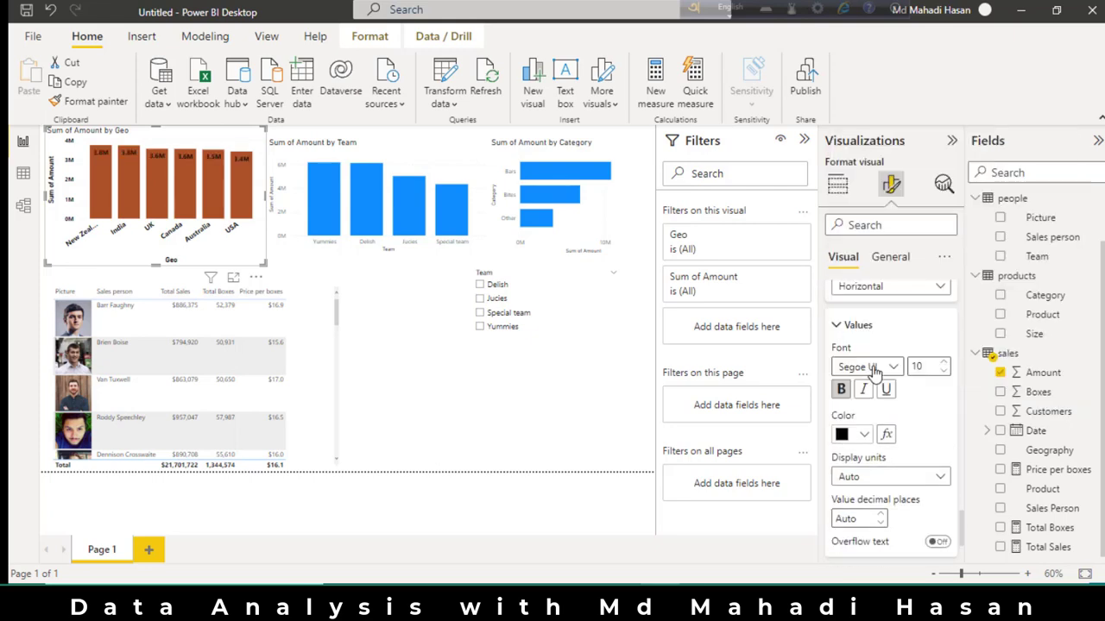
pyautogui.scroll(-1, 920, 416)
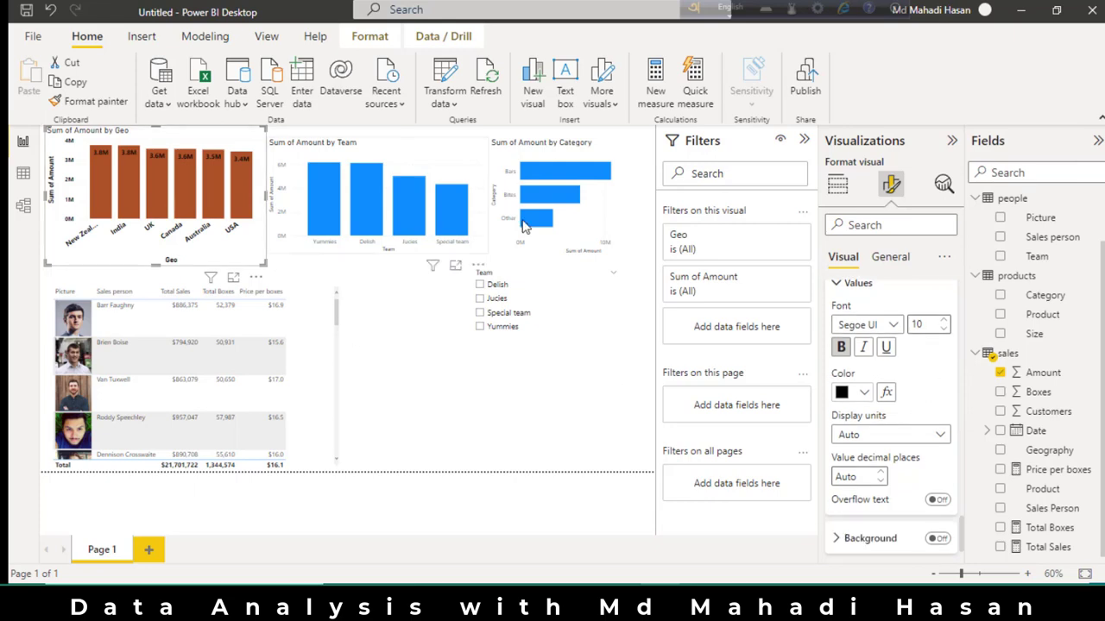
# Move the category chart between the picture table and the Team slicer, shifting the slicer to the report's right edge.
pyautogui.click(608, 205)
pyautogui.moveTo(515, 199); pyautogui.dragTo(509, 205)
pyautogui.moveTo(589, 221); pyautogui.dragTo(507, 409)
pyautogui.moveTo(542, 279); pyautogui.dragTo(575, 192)
pyautogui.moveTo(482, 368); pyautogui.dragTo(422, 365)
pyautogui.moveTo(599, 277); pyautogui.dragTo(599, 380)
pyautogui.moveTo(476, 365); pyautogui.dragTo(475, 316)
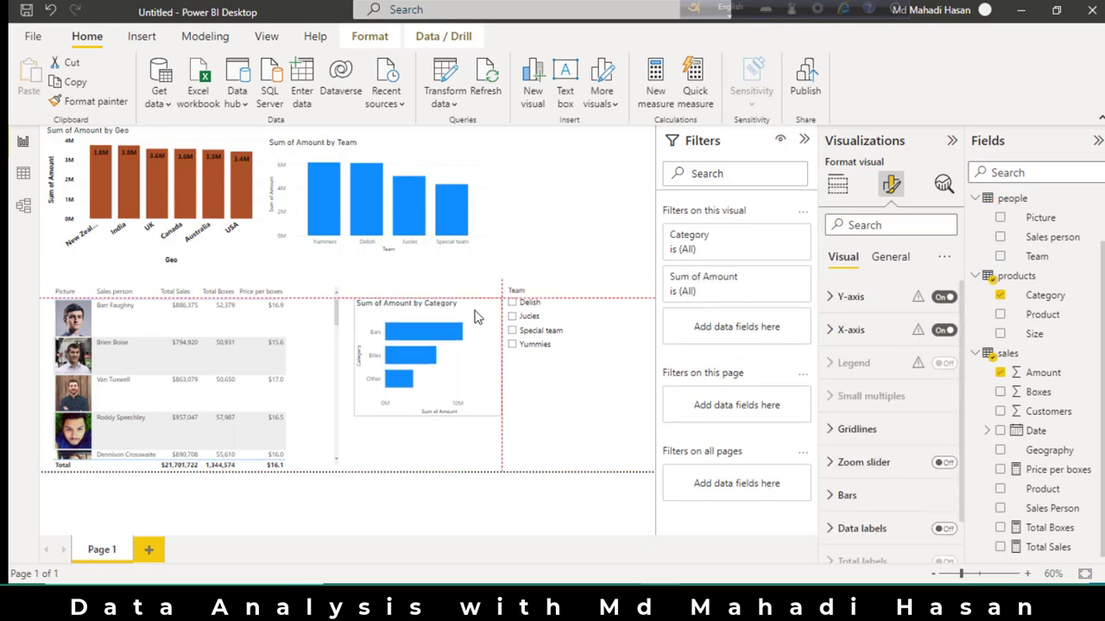
# Move the Team chart into the freed space at the right and widen the Geo chart.
pyautogui.moveTo(482, 197); pyautogui.dragTo(599, 185)
pyautogui.click(263, 201)
pyautogui.moveTo(266, 200); pyautogui.dragTo(324, 200)
# Make the Team chart's x-axis values and x-axis title bold black.
pyautogui.click(501, 195)
pyautogui.click(889, 185)
pyautogui.click(863, 297)
pyautogui.scroll(-1, 922, 323)
pyautogui.click(853, 354)
pyautogui.click(870, 95)
pyautogui.click(843, 309)
pyautogui.scroll(-1, 862, 388)
pyautogui.click(850, 382)
pyautogui.scroll(-2, 935, 379)
# Make the Team chart's y-axis values bold black.
pyautogui.click(850, 514)
pyautogui.click(854, 431)
pyautogui.scroll(-1, 863, 415)
pyautogui.click(841, 400)
pyautogui.click(853, 332)
pyautogui.scroll(-4, 887, 373)
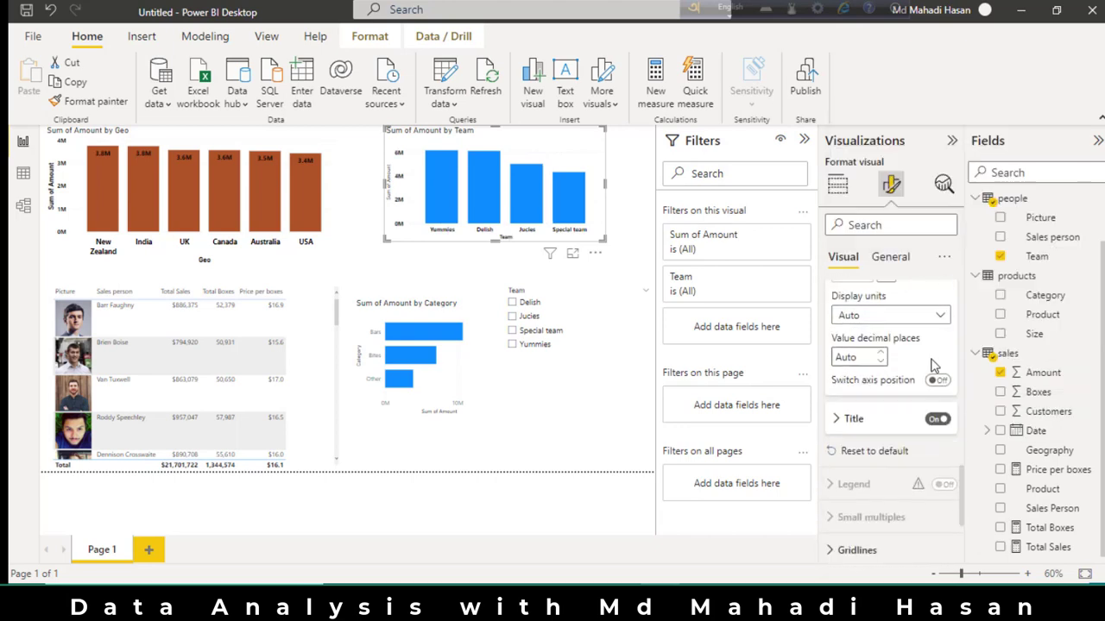
# Change the Team chart's columns to the same dark orange-brown as the Geo chart.
pyautogui.click(854, 447)
pyautogui.click(845, 354)
pyautogui.click(878, 293)
# Turn on data labels for the Team chart, placed inside the column tops in 9 pt bold black.
pyautogui.click(943, 480)
pyautogui.click(860, 488)
pyautogui.click(875, 449)
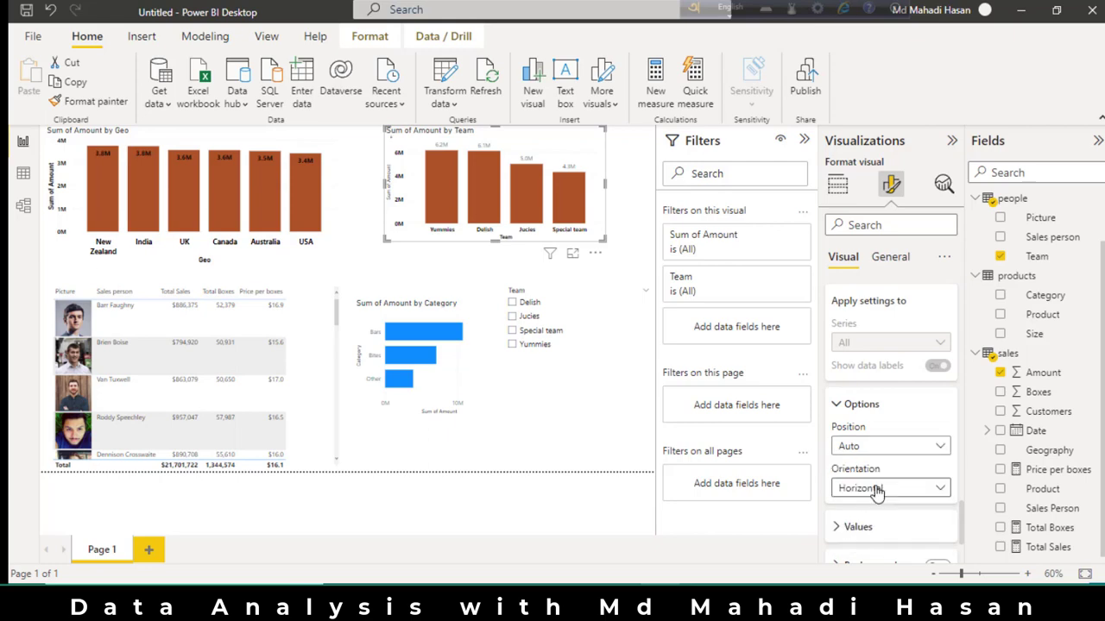
pyautogui.click(873, 486)
pyautogui.click(855, 439)
pyautogui.scroll(-1, 850, 431)
pyautogui.click(841, 421)
pyautogui.click(863, 466)
pyautogui.click(868, 209)
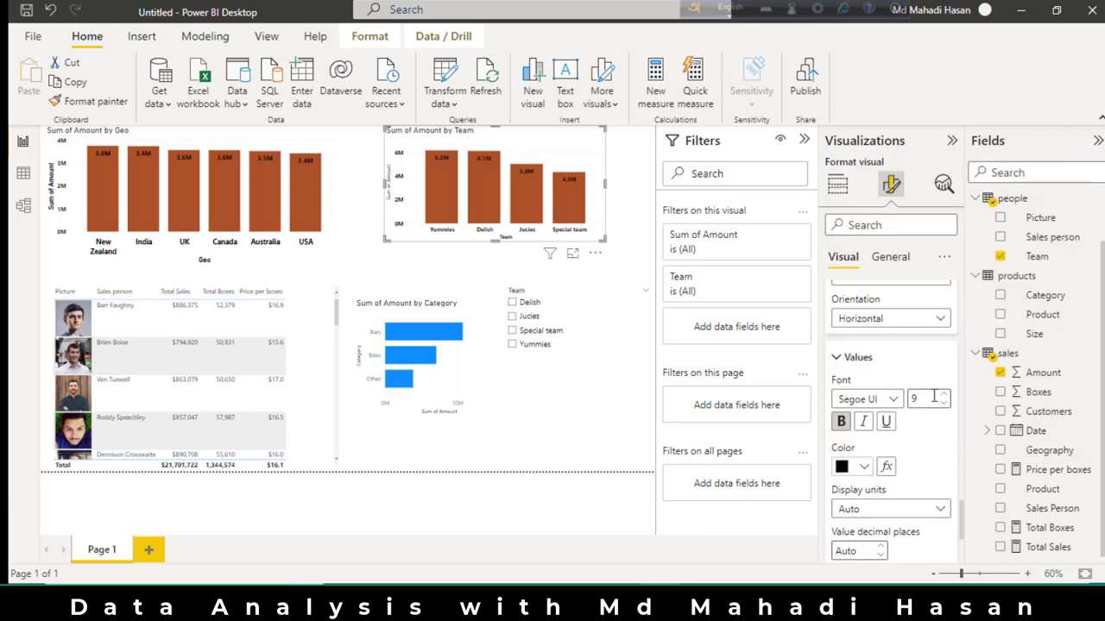
pyautogui.scroll(-3, 919, 432)
# Enlarge the Team chart on both sides and downward, and nudge the Geo chart slightly right to align the top row.
pyautogui.moveTo(494, 240); pyautogui.dragTo(497, 258)
pyautogui.moveTo(385, 193); pyautogui.dragTo(354, 193)
pyautogui.moveTo(605, 192); pyautogui.dragTo(639, 197)
pyautogui.moveTo(600, 163); pyautogui.dragTo(606, 164)
pyautogui.click(336, 156)
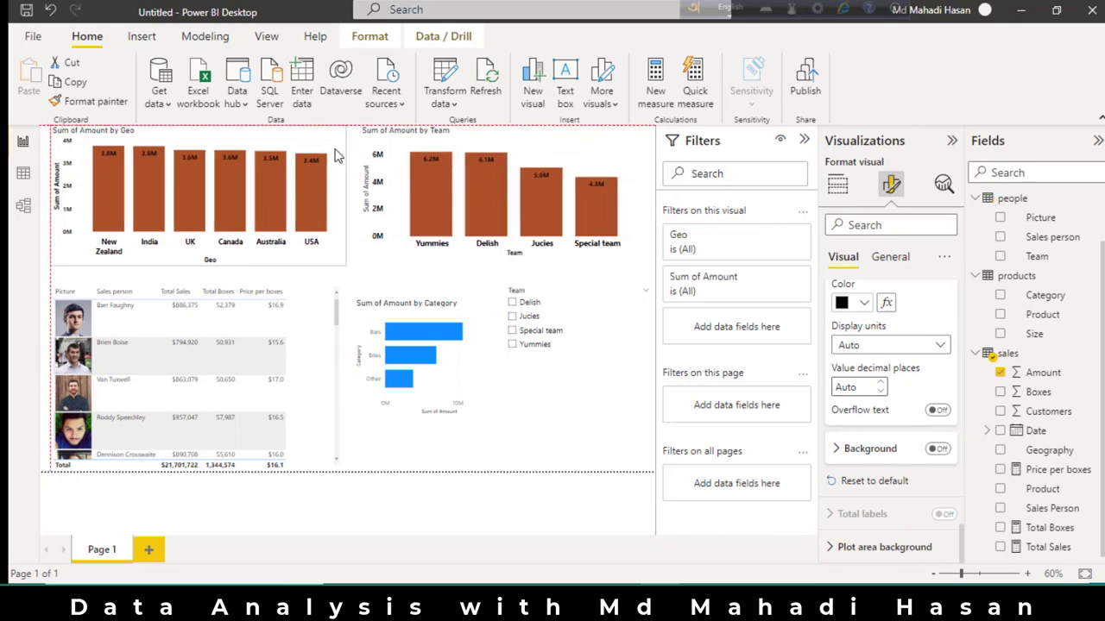
# Format the Team slicer's header text as bold black DIN, size 19.
pyautogui.click(587, 389)
pyautogui.click(830, 297)
pyautogui.click(844, 412)
pyautogui.scroll(-1, 858, 396)
pyautogui.click(832, 508)
pyautogui.scroll(-5, 907, 405)
pyautogui.click(863, 400)
pyautogui.click(852, 332)
pyautogui.click(840, 355)
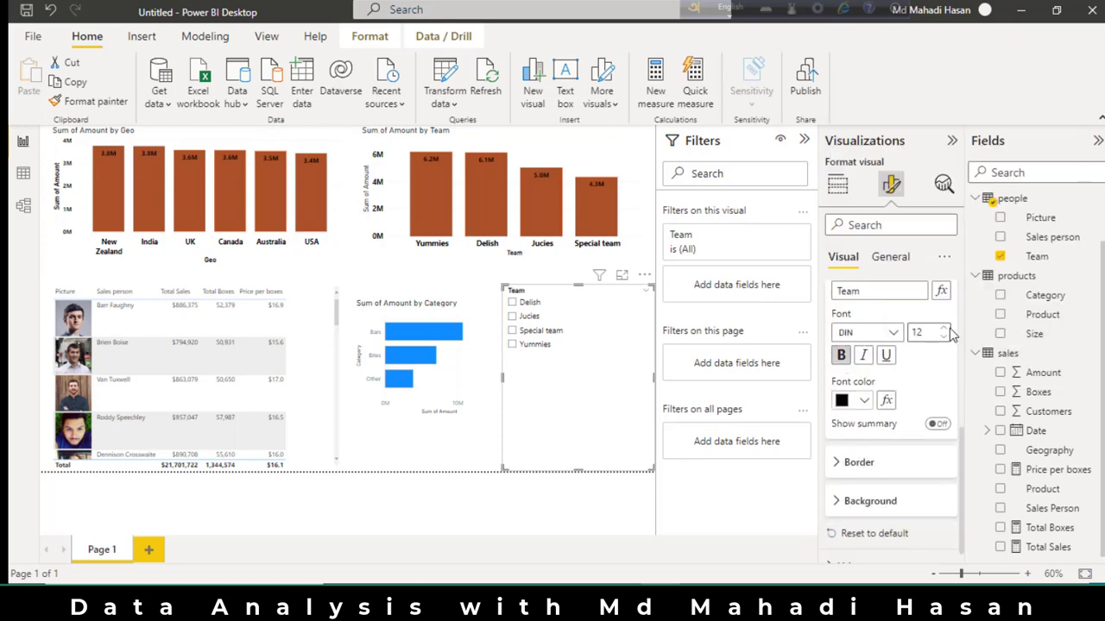
pyautogui.click(945, 329)
pyautogui.click(945, 329)
pyautogui.click(945, 329)
pyautogui.click(944, 328)
pyautogui.click(945, 329)
pyautogui.scroll(-1, 922, 382)
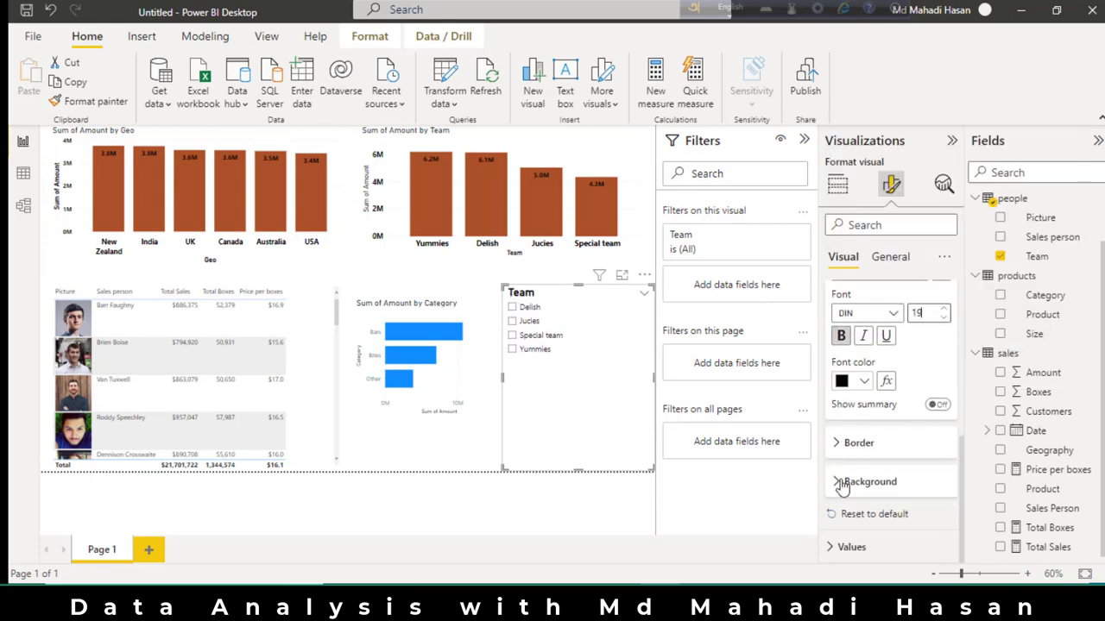
# Fill the Team slicer's header background with the dark orange-brown used in the charts.
pyautogui.click(846, 478)
pyautogui.scroll(-1, 846, 480)
pyautogui.click(849, 483)
pyautogui.click(880, 410)
# Format the Team slicer's values as bold black text, size 18.
pyautogui.click(851, 546)
pyautogui.scroll(-3, 851, 530)
pyautogui.click(849, 396)
pyautogui.click(858, 325)
pyautogui.click(850, 395)
pyautogui.click(877, 325)
pyautogui.click(840, 349)
pyautogui.click(944, 324)
pyautogui.click(944, 324)
pyautogui.click(944, 324)
pyautogui.click(944, 323)
pyautogui.click(944, 324)
pyautogui.click(944, 323)
pyautogui.click(846, 515)
pyautogui.scroll(-1, 841, 511)
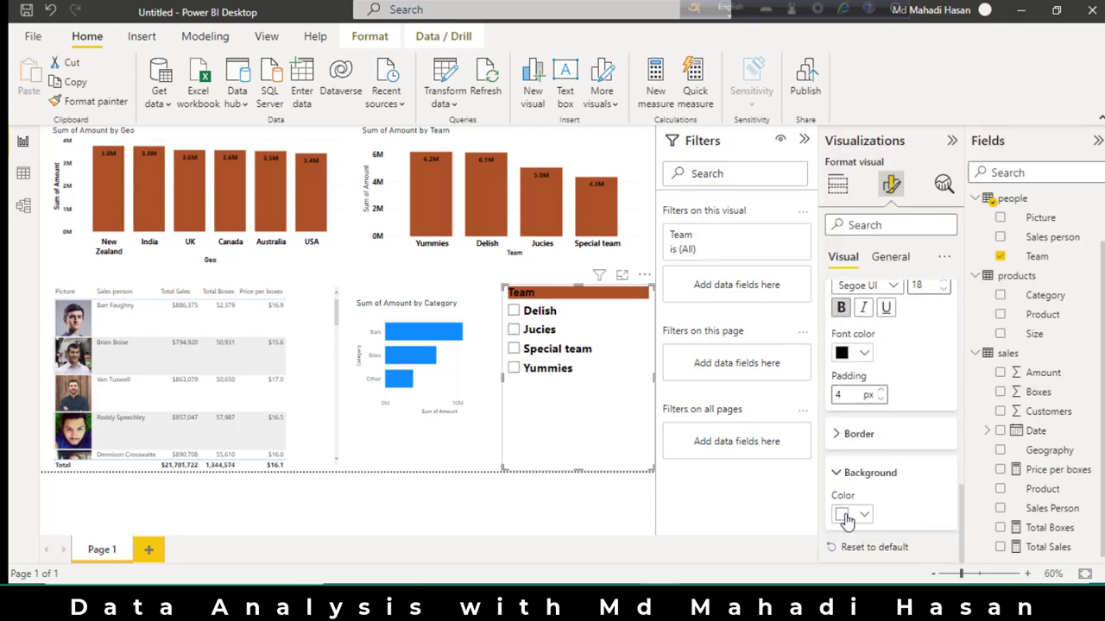
pyautogui.click(944, 434)
pyautogui.scroll(-1, 867, 416)
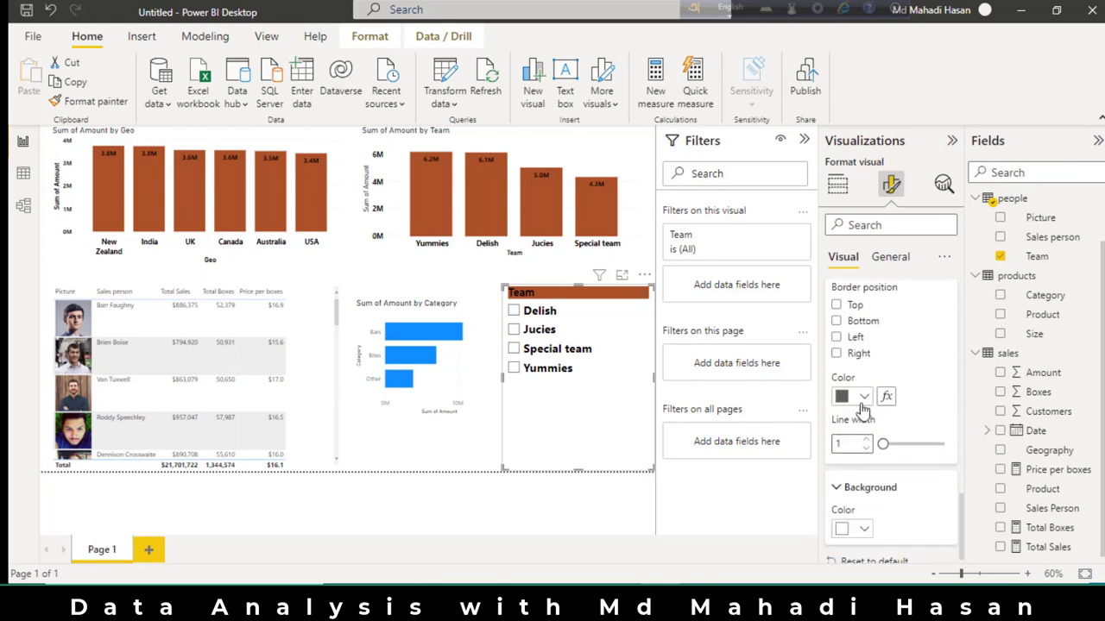
# Shorten the Team slicer to fit its four options, and raise and heighten the category chart.
pyautogui.click(485, 399)
pyautogui.click(552, 425)
pyautogui.moveTo(579, 469); pyautogui.dragTo(577, 391)
pyautogui.moveTo(454, 367); pyautogui.dragTo(445, 343)
pyautogui.moveTo(422, 395); pyautogui.dragTo(428, 435)
# Narrow the Team slicer from its left side and widen the category chart beside it, leaving no team selected.
pyautogui.click(553, 333)
pyautogui.moveTo(505, 338); pyautogui.dragTo(562, 341)
pyautogui.click(480, 364)
pyautogui.moveTo(497, 353); pyautogui.dragTo(553, 353)
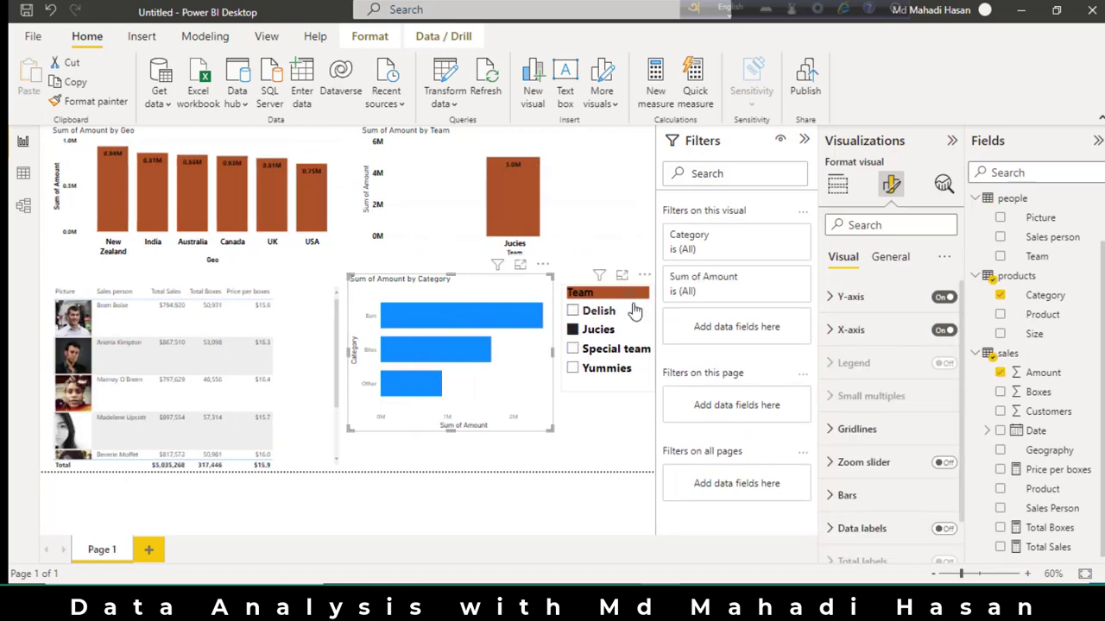
pyautogui.click(574, 333)
# Make the category chart's y-axis values and title bold black, with a larger font for the values.
pyautogui.click(848, 296)
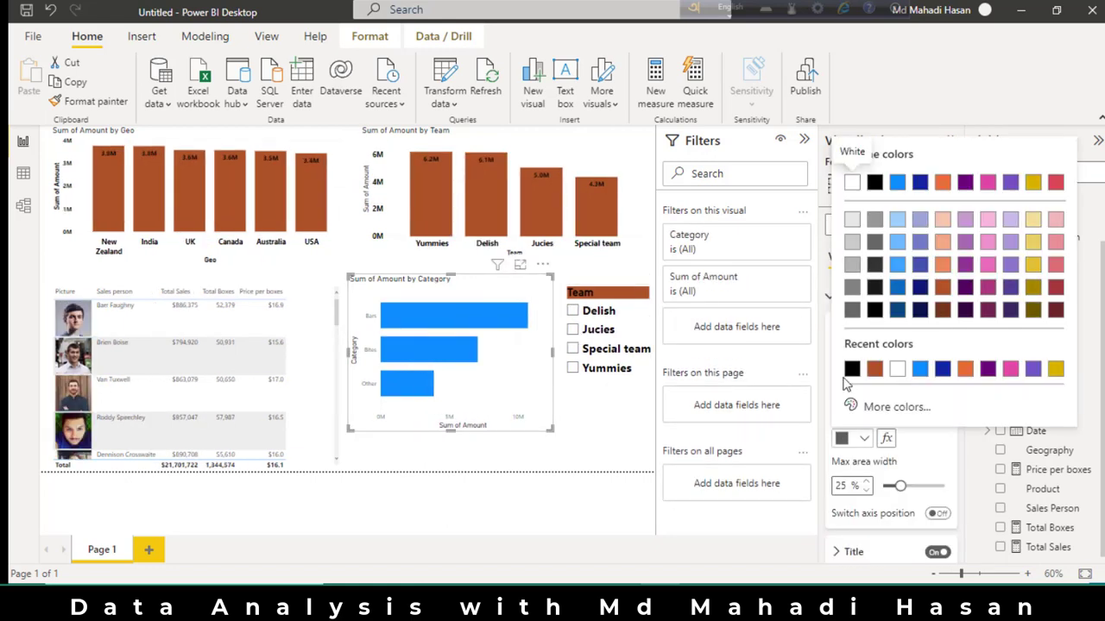
pyautogui.click(944, 367)
pyautogui.click(944, 367)
pyautogui.scroll(-2, 897, 432)
pyautogui.click(850, 415)
pyautogui.scroll(-3, 847, 436)
pyautogui.click(841, 361)
pyautogui.click(853, 407)
pyautogui.click(875, 152)
# Make the category chart's x-axis values bold black and increase their font size.
pyautogui.click(851, 472)
pyautogui.scroll(-3, 870, 405)
pyautogui.click(861, 461)
pyautogui.scroll(-3, 863, 432)
pyautogui.click(841, 355)
pyautogui.click(944, 327)
pyautogui.click(844, 401)
pyautogui.click(874, 146)
pyautogui.click(849, 400)
pyautogui.click(876, 142)
pyautogui.click(943, 328)
pyautogui.click(943, 328)
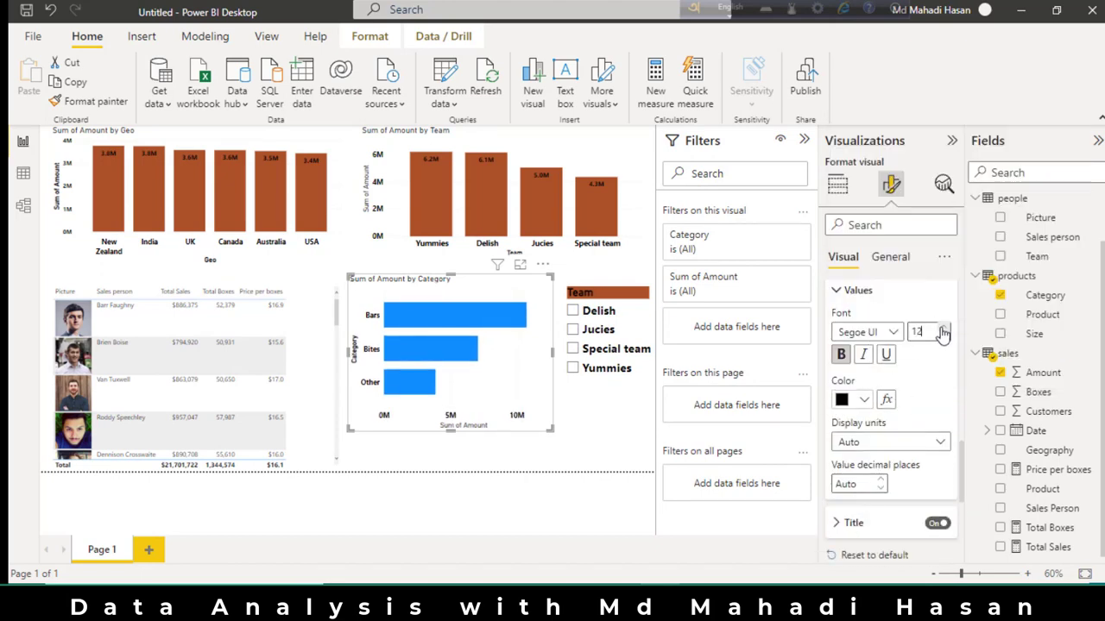
pyautogui.click(944, 328)
# Format the category chart's x-axis title as bold black DIN, size 13.
pyautogui.scroll(-1, 921, 387)
pyautogui.click(853, 477)
pyautogui.scroll(-2, 889, 388)
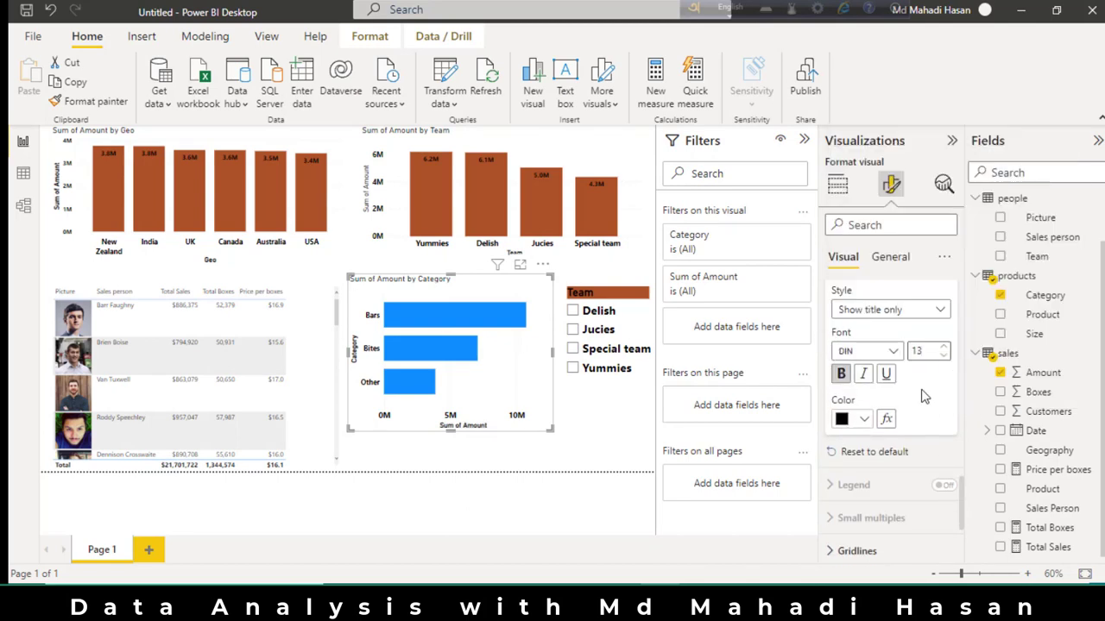
# Change the category chart's default bar color to the dark orange-brown of the other charts.
pyautogui.scroll(-4, 931, 387)
pyautogui.click(848, 446)
pyautogui.scroll(-3, 849, 423)
pyautogui.click(846, 397)
pyautogui.click(873, 298)
# Turn on bold data labels for the category chart and position them inside the ends of the bars.
pyautogui.scroll(-1, 880, 384)
pyautogui.click(830, 483)
pyautogui.click(943, 481)
pyautogui.scroll(-5, 897, 450)
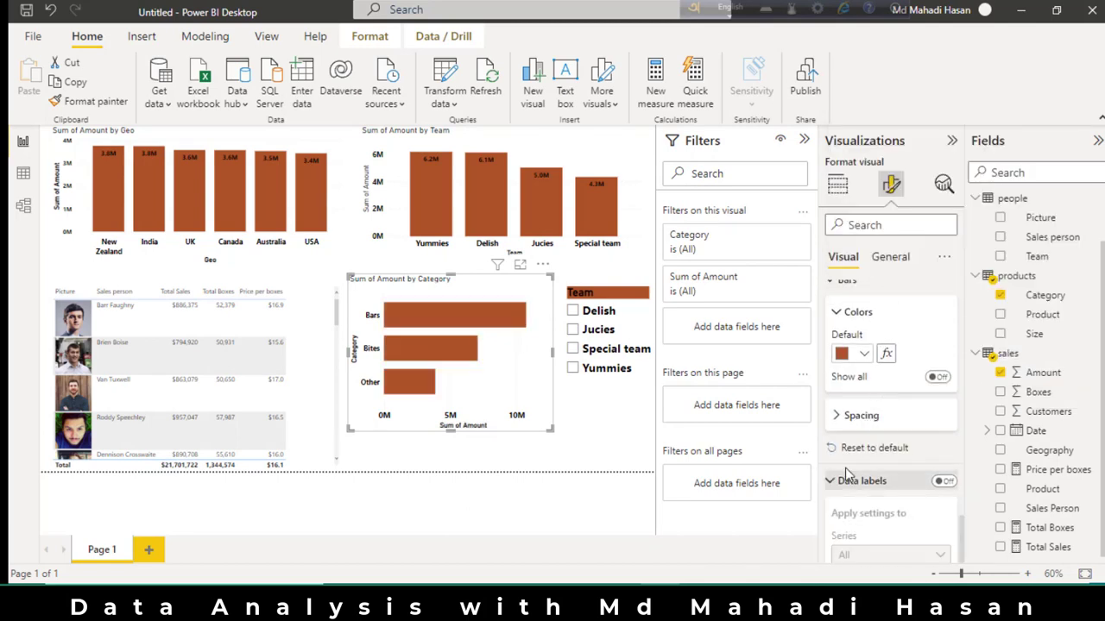
pyautogui.click(844, 431)
pyautogui.scroll(-1, 844, 431)
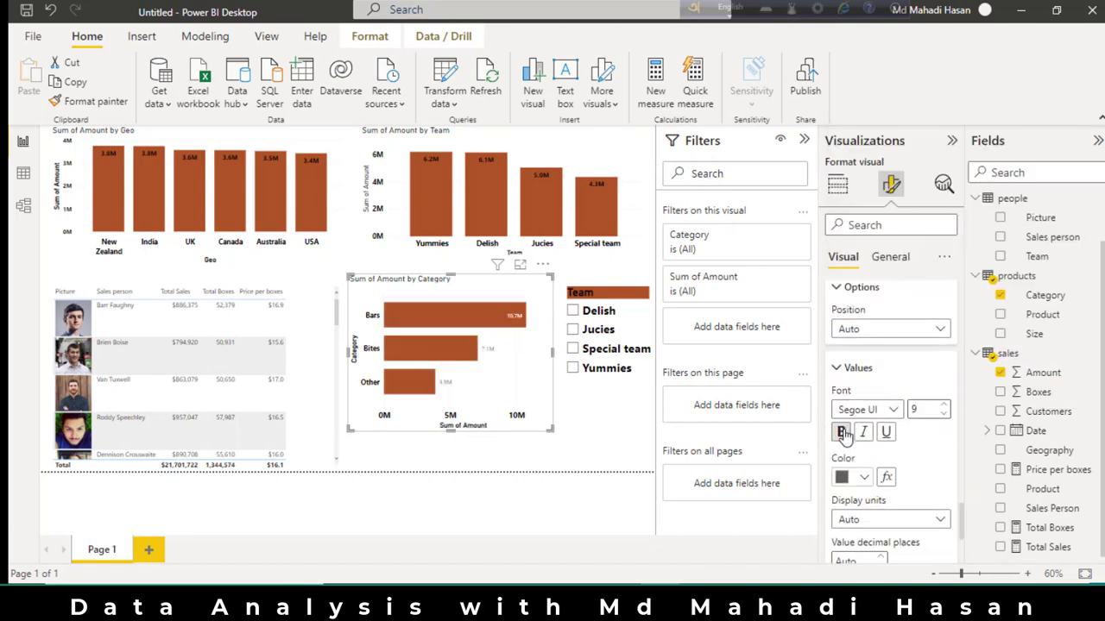
pyautogui.click(875, 331)
pyautogui.click(869, 369)
# Make the category chart's data labels black with font size 11.
pyautogui.scroll(-2, 858, 367)
pyautogui.click(847, 351)
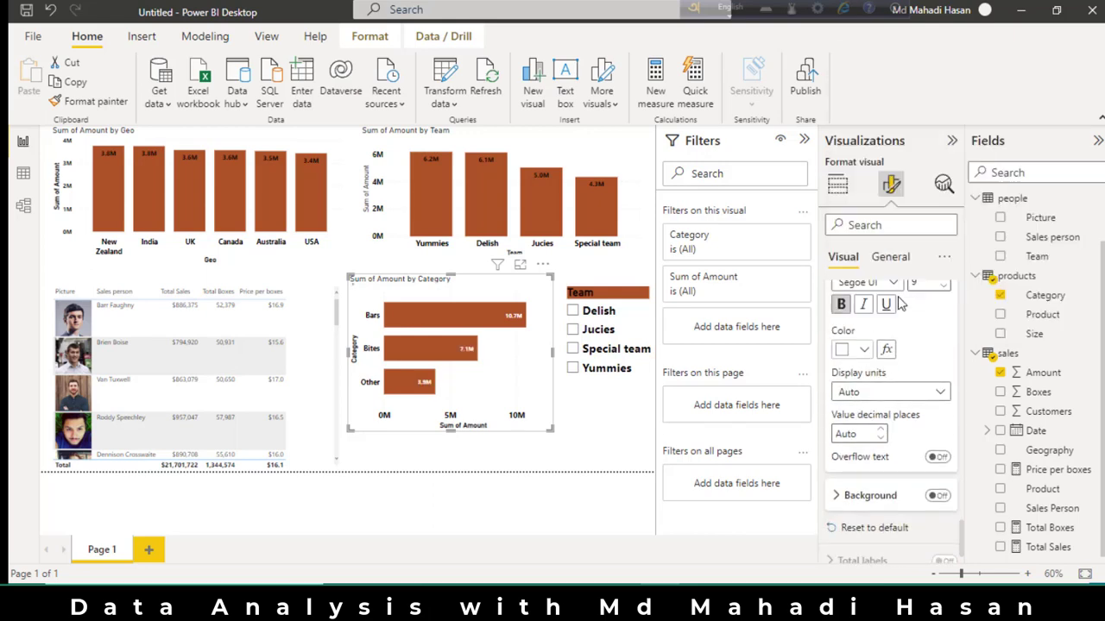
pyautogui.click(898, 285)
pyautogui.scroll(1, 955, 312)
pyautogui.click(943, 319)
pyautogui.click(944, 320)
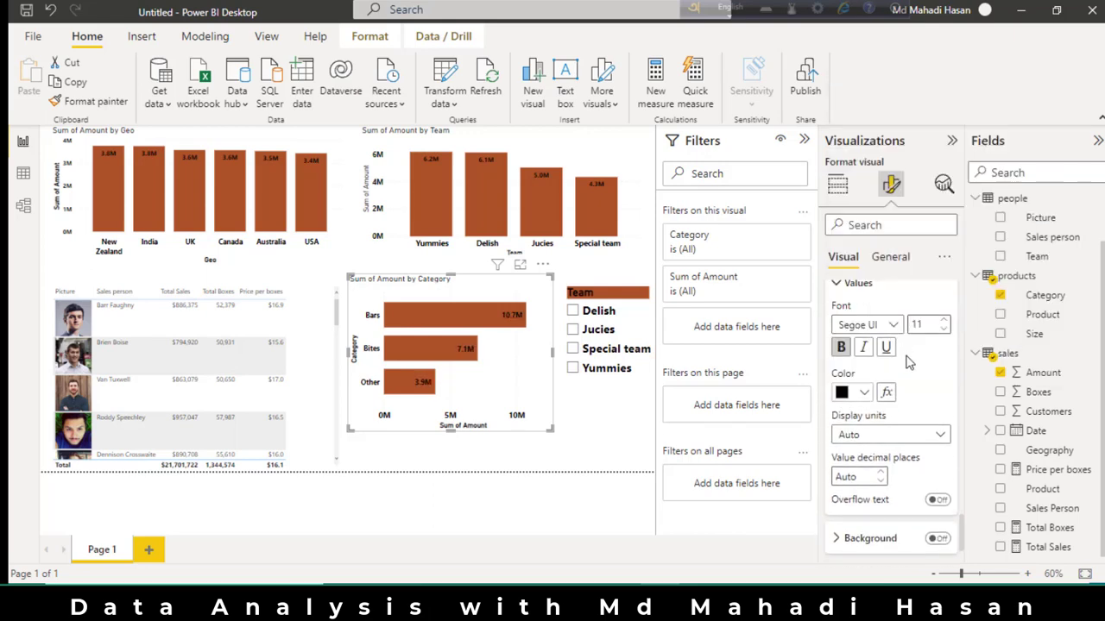
pyautogui.scroll(-3, 845, 414)
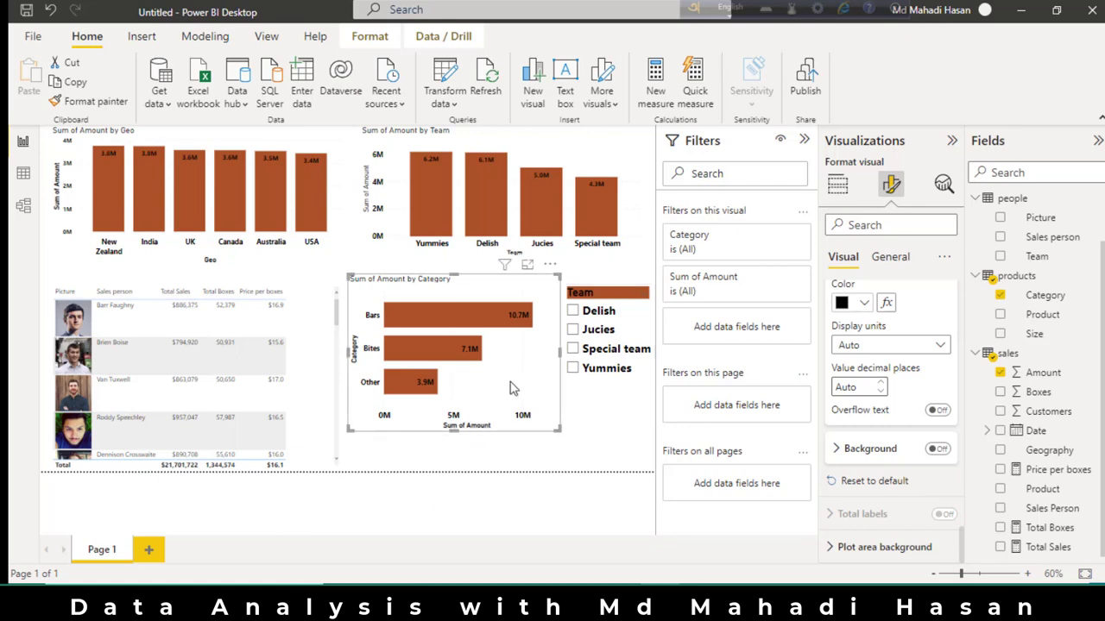
# Filter the report to the Yummies team with the Team slicer.
pyautogui.click(609, 431)
pyautogui.click(604, 368)
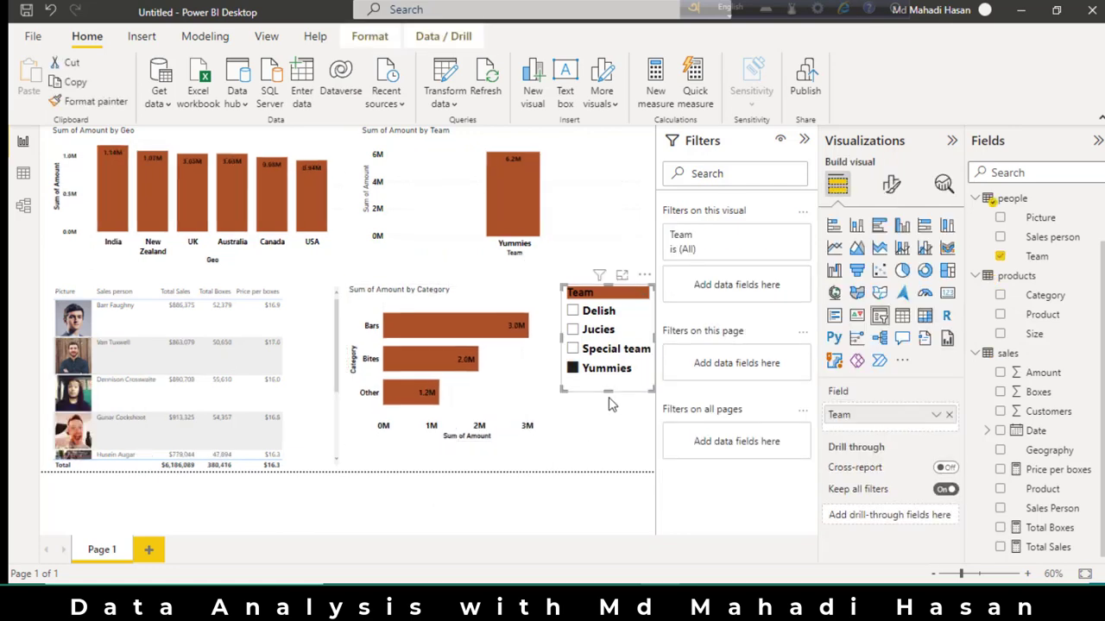
# Color the salesperson table's horizontal gridlines black and make its values bold with a larger font.
pyautogui.click(315, 388)
pyautogui.click(890, 184)
pyautogui.click(830, 298)
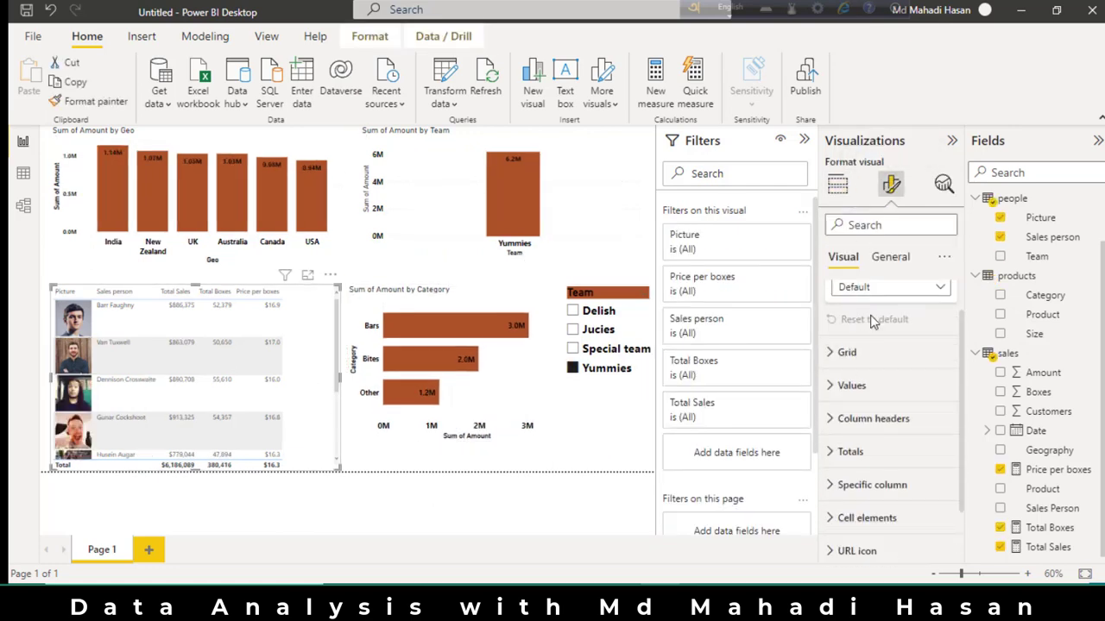
pyautogui.click(873, 324)
pyautogui.click(844, 343)
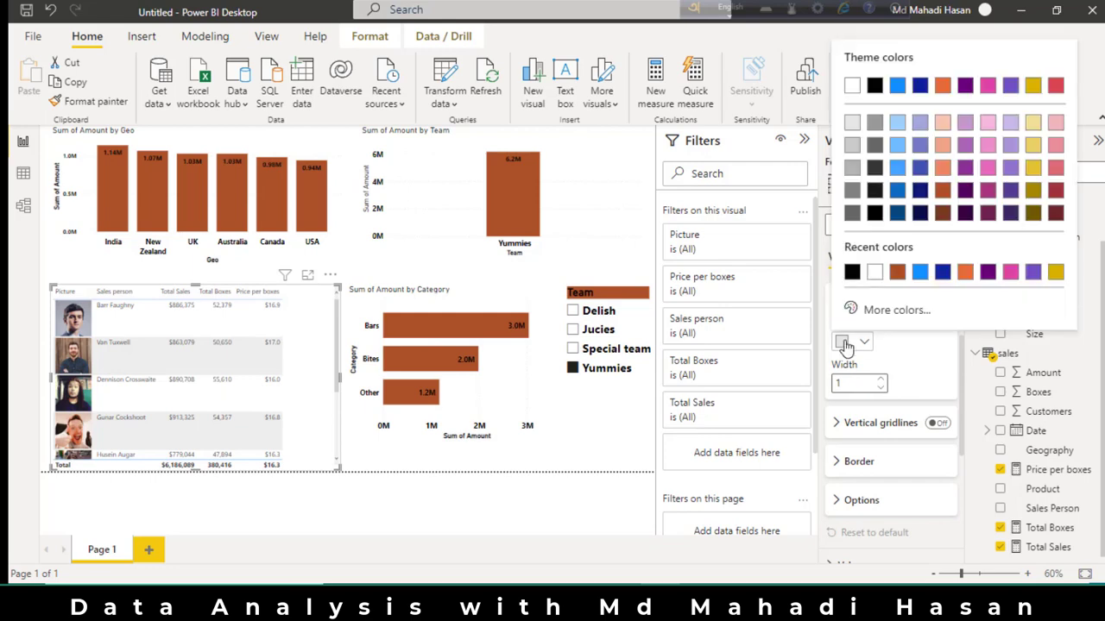
pyautogui.click(851, 272)
pyautogui.scroll(-3, 846, 371)
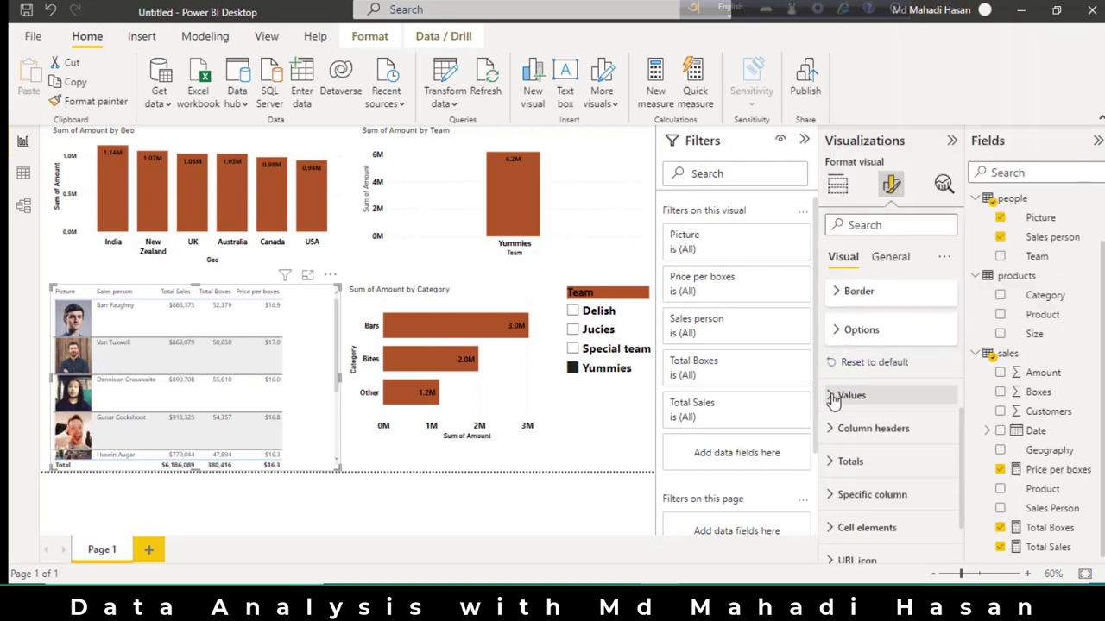
pyautogui.click(835, 394)
pyautogui.click(843, 362)
# Narrow the Team chart and move the Team slicer up beside it.
pyautogui.click(536, 406)
pyautogui.click(580, 179)
pyautogui.moveTo(644, 193); pyautogui.dragTo(528, 193)
pyautogui.moveTo(638, 298); pyautogui.dragTo(637, 140)
# Move the category chart to sit below the Team slicer and extend the salesperson table's top edge upward.
pyautogui.click(535, 360)
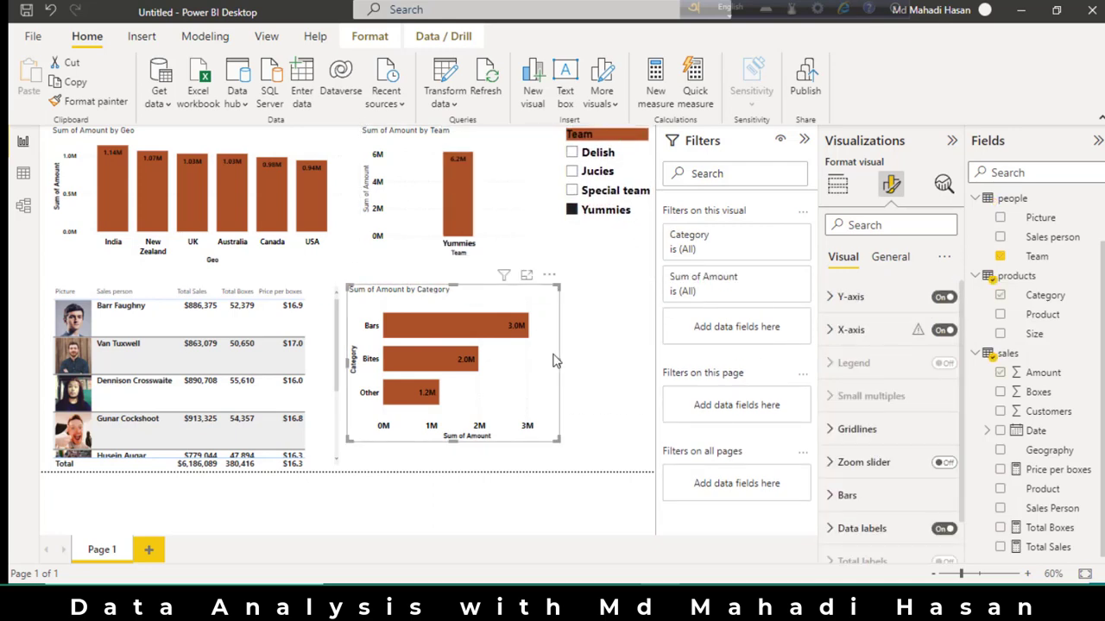
pyautogui.moveTo(535, 361); pyautogui.dragTo(614, 361)
pyautogui.click(323, 363)
pyautogui.moveTo(204, 289); pyautogui.dragTo(202, 269)
pyautogui.scroll(-1, 853, 440)
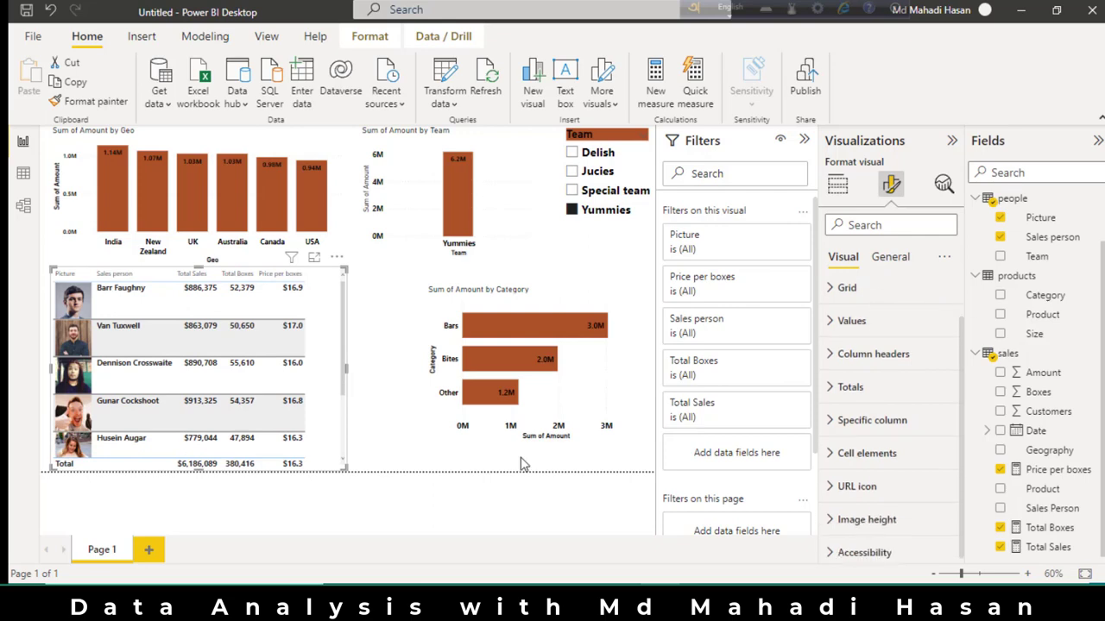
# Increase the font size of the salesperson table's values further.
pyautogui.click(860, 453)
pyautogui.scroll(-1, 893, 363)
pyautogui.click(844, 371)
pyautogui.click(844, 367)
pyautogui.scroll(-3, 863, 362)
pyautogui.scroll(4, 915, 358)
pyautogui.click(943, 352)
pyautogui.click(943, 352)
# Make the salesperson table's column headers bold with font size 16.
pyautogui.scroll(-3, 850, 431)
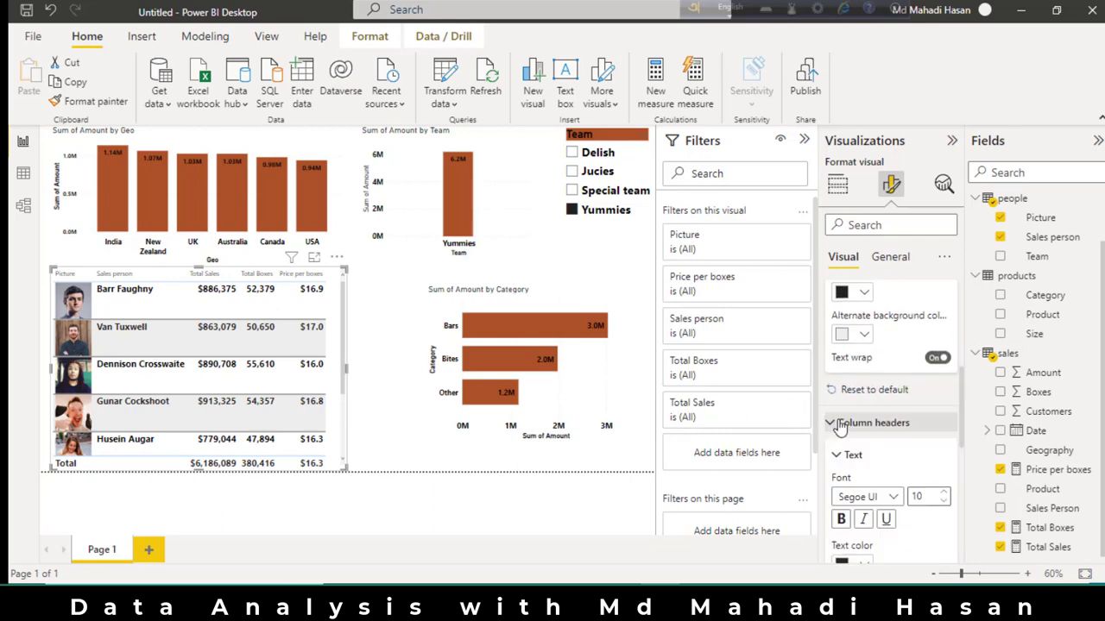
pyautogui.scroll(-3, 833, 429)
pyautogui.doubleClick(920, 369)
pyautogui.write('16')
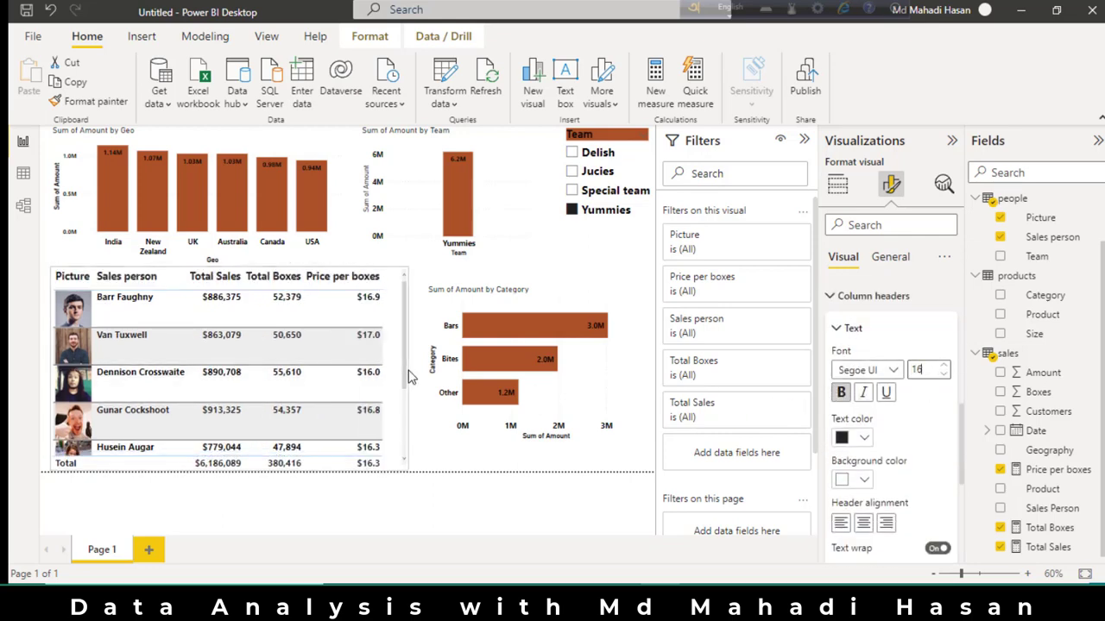
# Give the salesperson table's column headers the orange-brown background color of the charts.
pyautogui.scroll(-1, 865, 414)
pyautogui.click(863, 394)
pyautogui.click(864, 395)
pyautogui.scroll(-2, 864, 397)
pyautogui.click(864, 351)
pyautogui.click(897, 291)
pyautogui.scroll(-2, 880, 358)
pyautogui.scroll(-2, 880, 358)
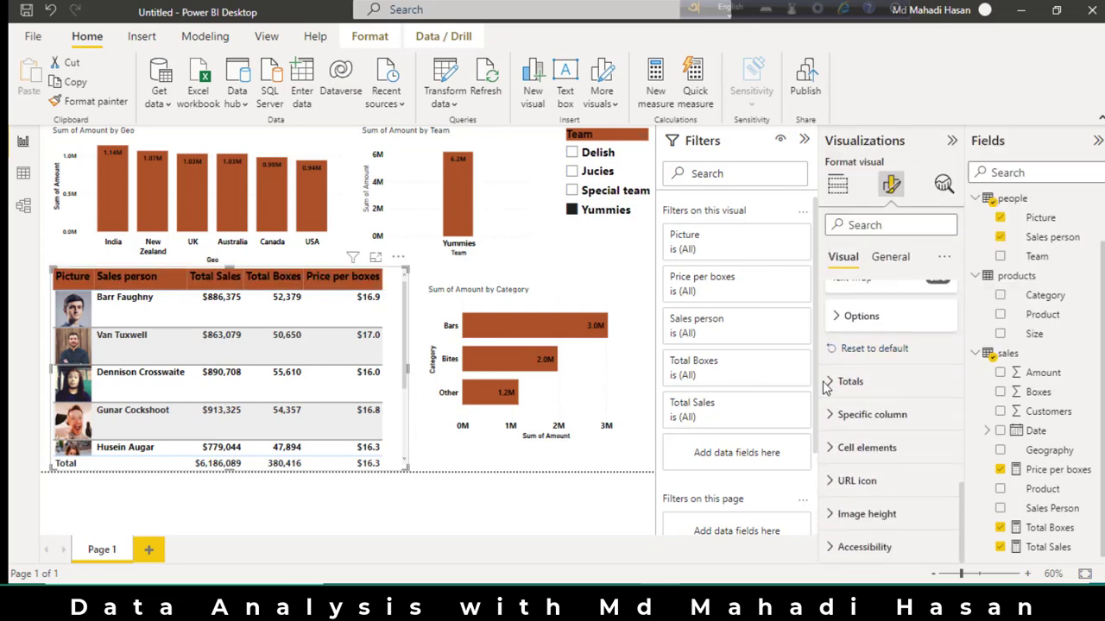
# Format the salesperson table's totals row in a larger bold black font.
pyautogui.click(850, 379)
pyautogui.scroll(-2, 848, 394)
pyautogui.click(843, 393)
pyautogui.click(944, 366)
pyautogui.click(944, 366)
pyautogui.click(944, 365)
pyautogui.click(944, 366)
pyautogui.click(863, 437)
pyautogui.click(884, 393)
pyautogui.scroll(-3, 884, 393)
# Set the salesperson table's image height to 44 px.
pyautogui.click(854, 515)
pyautogui.scroll(-3, 898, 501)
pyautogui.moveTo(907, 479); pyautogui.dragTo(893, 478)
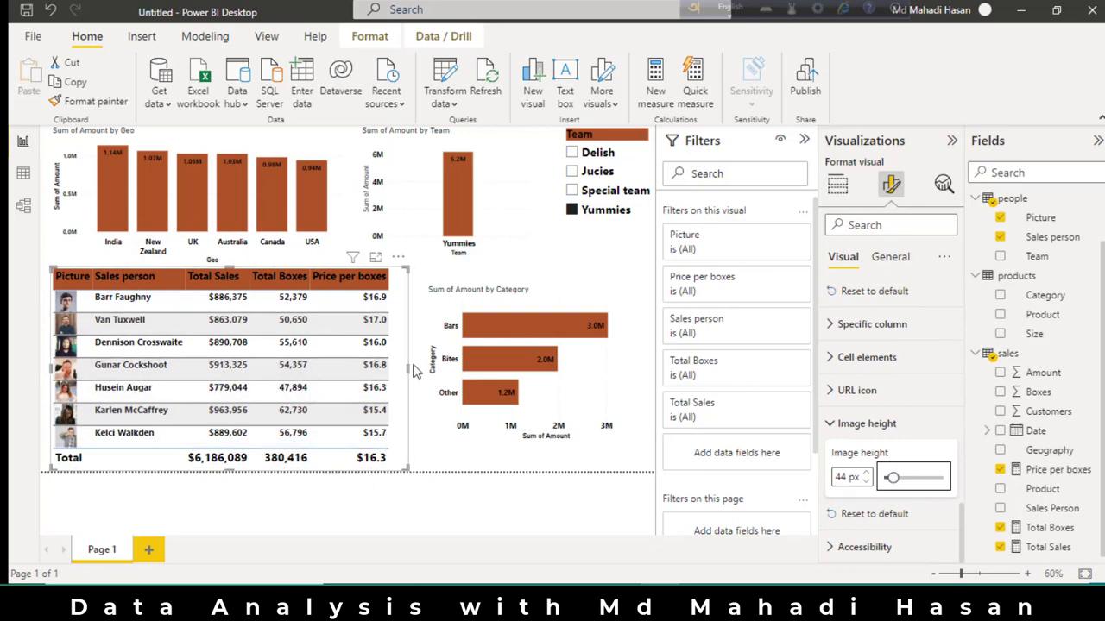
# Shift the category chart, the salesperson table and a narrowed Geo chart slightly to the right on the page.
pyautogui.moveTo(592, 306); pyautogui.dragTo(610, 305)
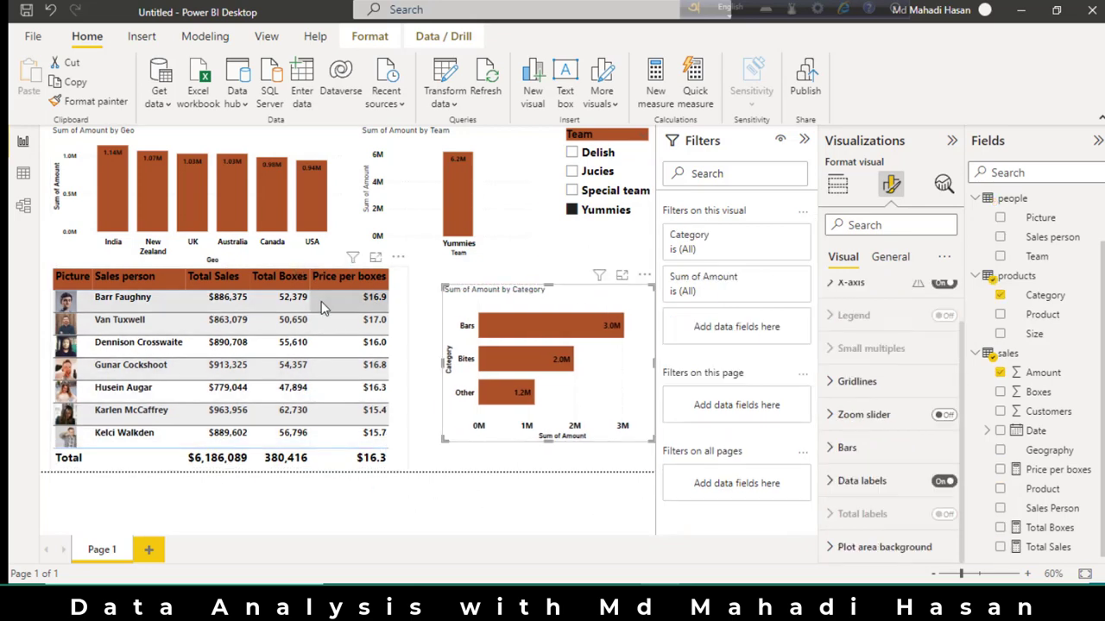
pyautogui.moveTo(319, 299); pyautogui.dragTo(339, 297)
pyautogui.click(322, 242)
pyautogui.moveTo(346, 196); pyautogui.dragTo(328, 197)
pyautogui.moveTo(312, 151); pyautogui.dragTo(330, 149)
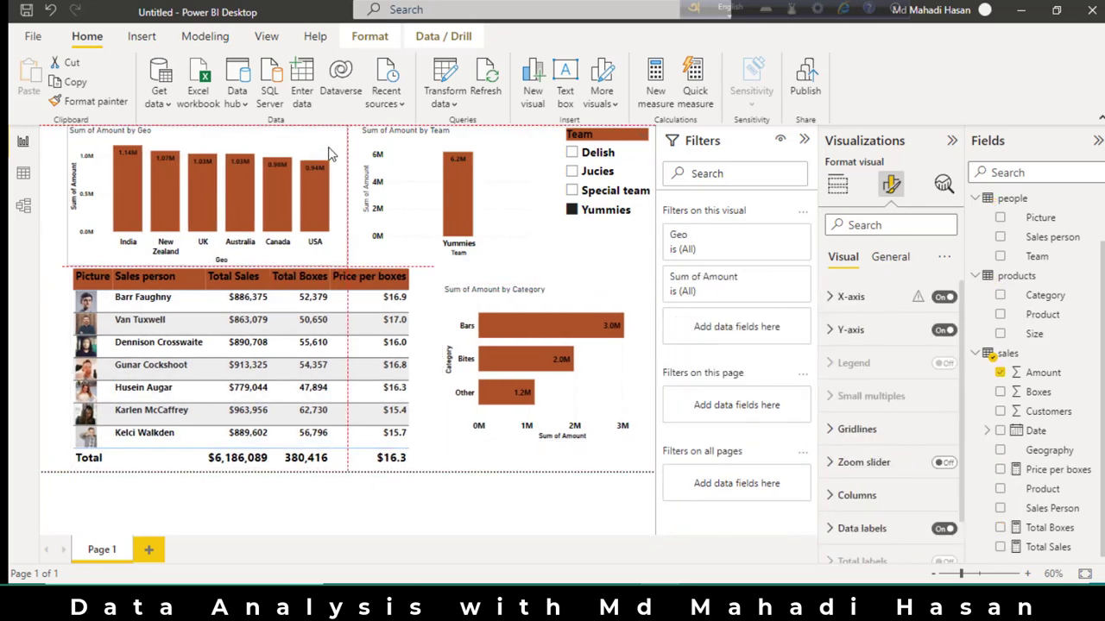
# Nudge the Team slicer and the category chart slightly left and down to center the layout.
pyautogui.moveTo(636, 155); pyautogui.dragTo(625, 160)
pyautogui.moveTo(450, 312); pyautogui.dragTo(444, 318)
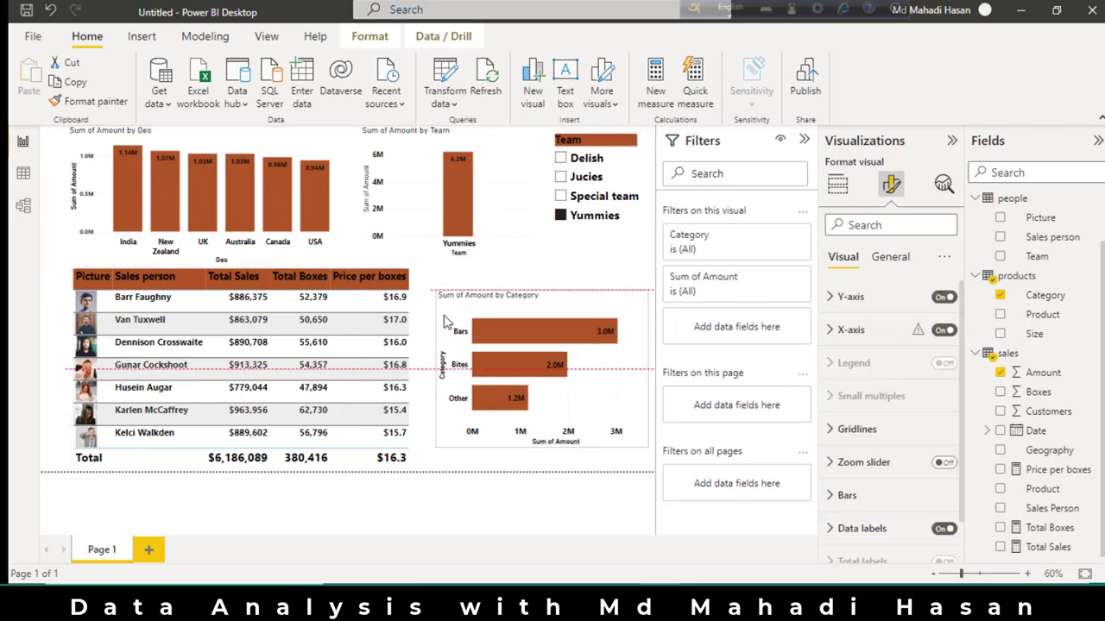
pyautogui.click(485, 462)
# Set up data bars for the salesperson table's Price per boxes column with a custom minimum of 14.
pyautogui.click(333, 257)
pyautogui.click(359, 295)
pyautogui.click(416, 281)
pyautogui.scroll(-2, 889, 449)
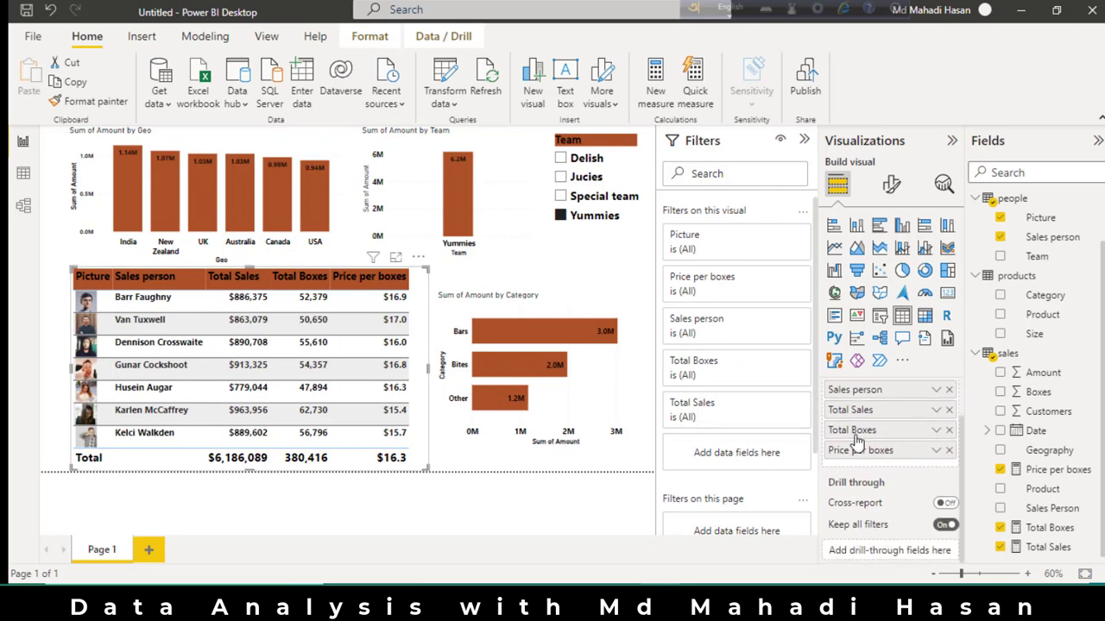
pyautogui.click(936, 450)
pyautogui.moveTo(961, 356)
pyautogui.moveTo(950, 392)
pyautogui.click(848, 429)
pyautogui.click(766, 191)
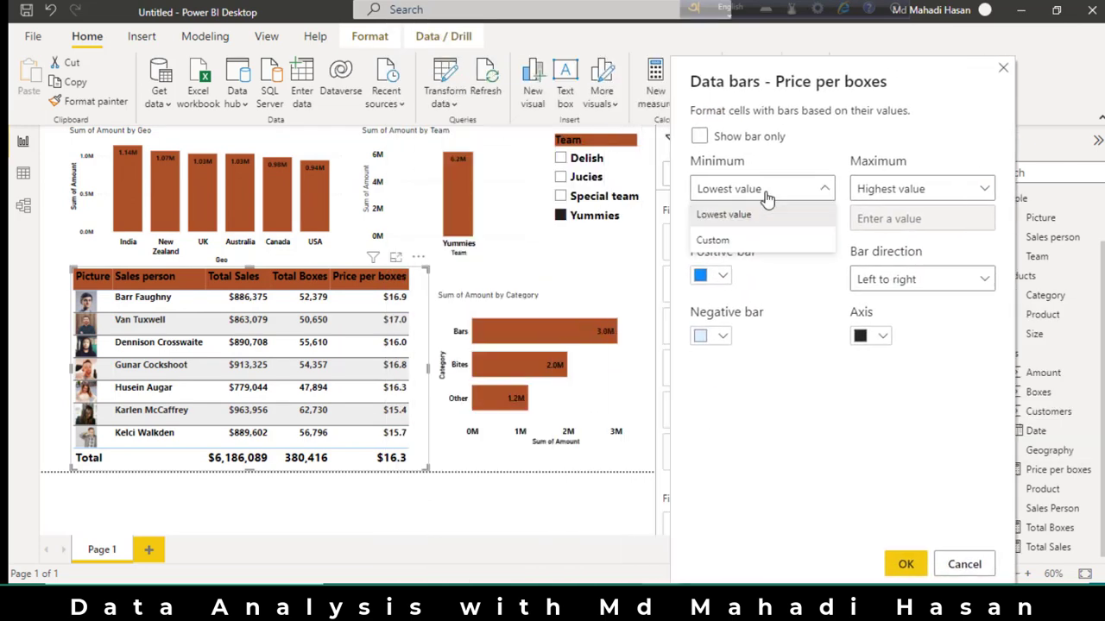
pyautogui.click(747, 242)
pyautogui.write('14')
# Give the Price per boxes data bars a custom maximum of 17.5 and a light orange positive bar, and apply them.
pyautogui.click(899, 194)
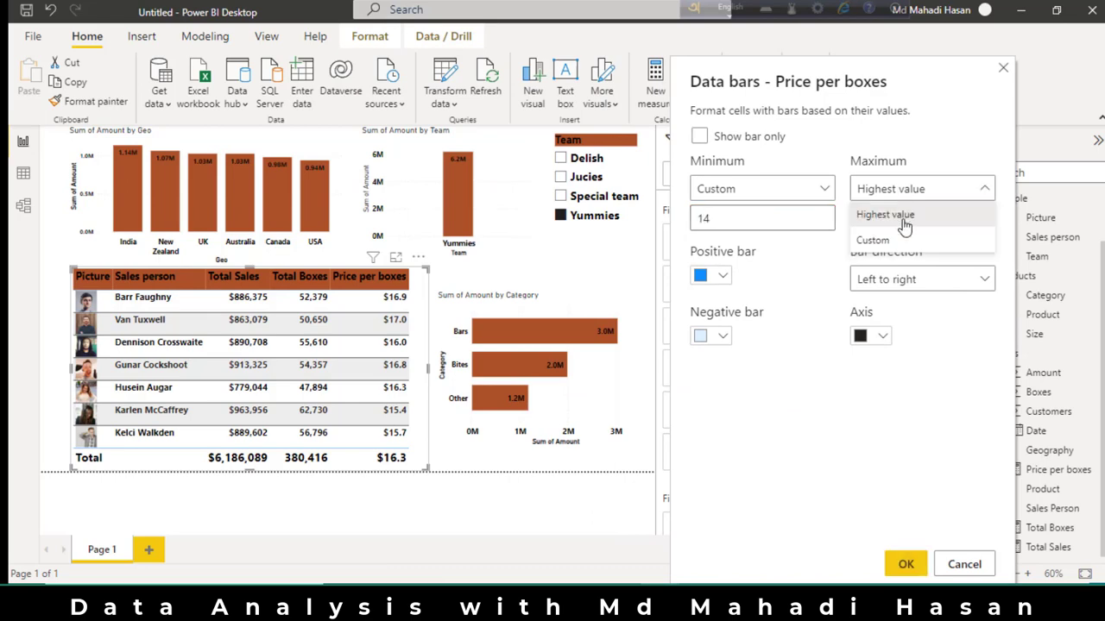
pyautogui.click(873, 240)
pyautogui.write('17.5')
pyautogui.click(711, 276)
pyautogui.click(770, 369)
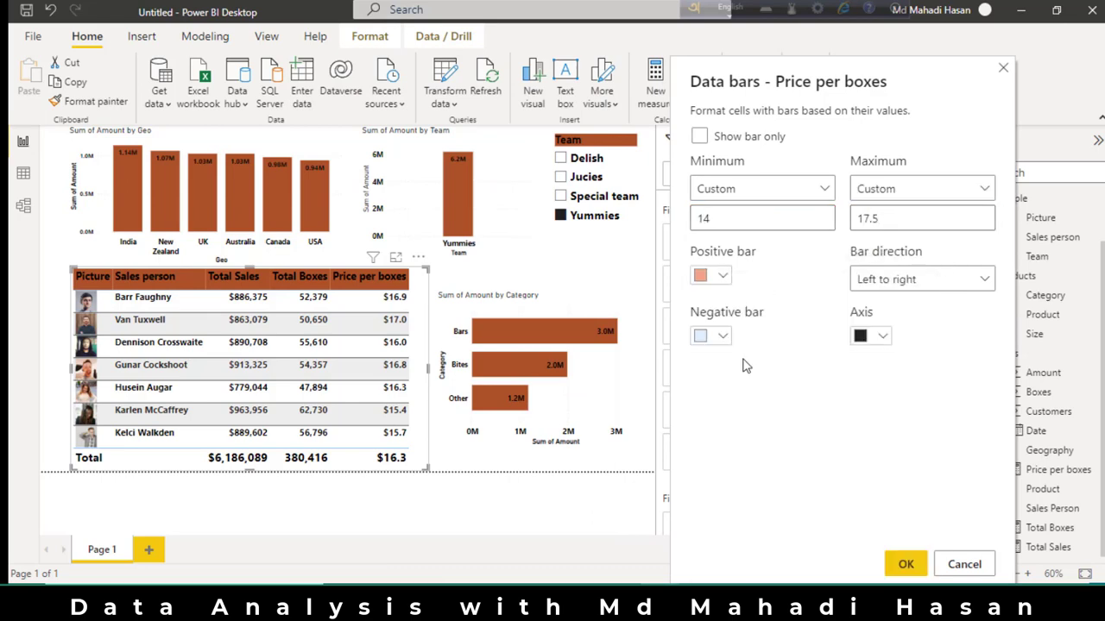
pyautogui.click(906, 566)
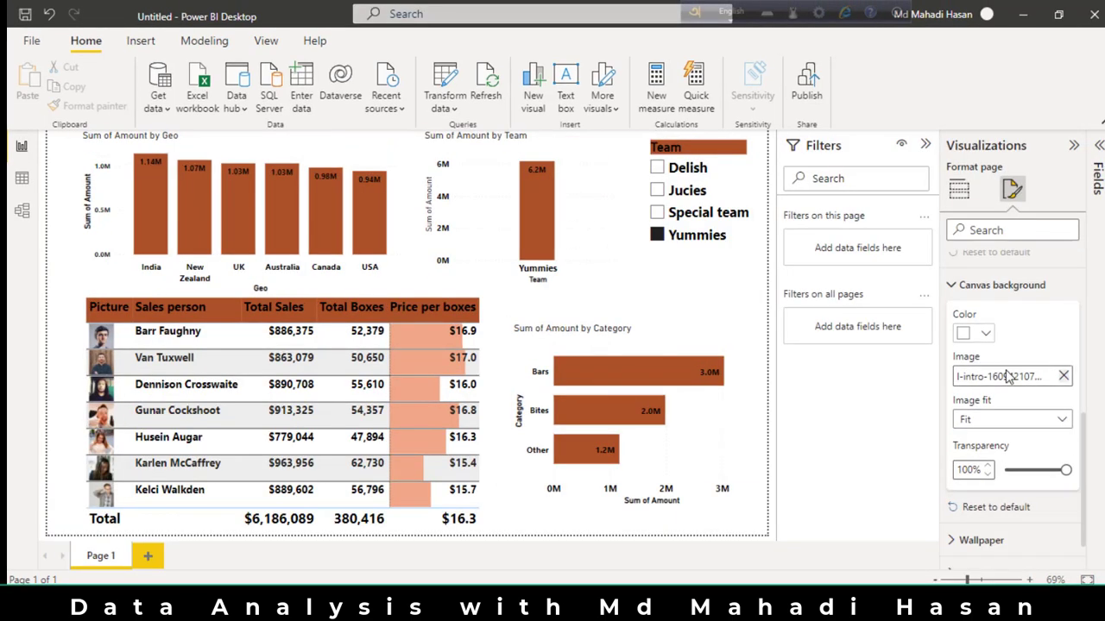
# Set the chocolate photo as the wallpaper behind the report page.
pyautogui.click(985, 333)
pyautogui.click(985, 333)
pyautogui.click(1064, 377)
pyautogui.scroll(-1, 1014, 431)
pyautogui.click(982, 490)
pyautogui.scroll(-2, 982, 432)
pyautogui.click(1012, 489)
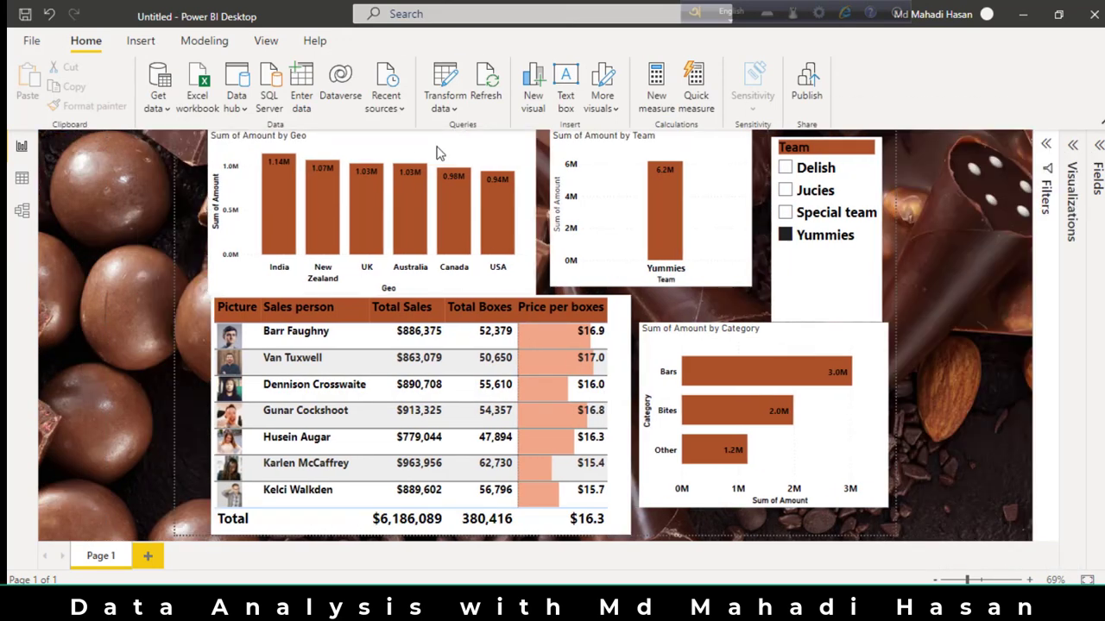
# Clear the Team slicer selection and align the Geo chart, Team chart and slicer in one even row.
pyautogui.click(435, 153)
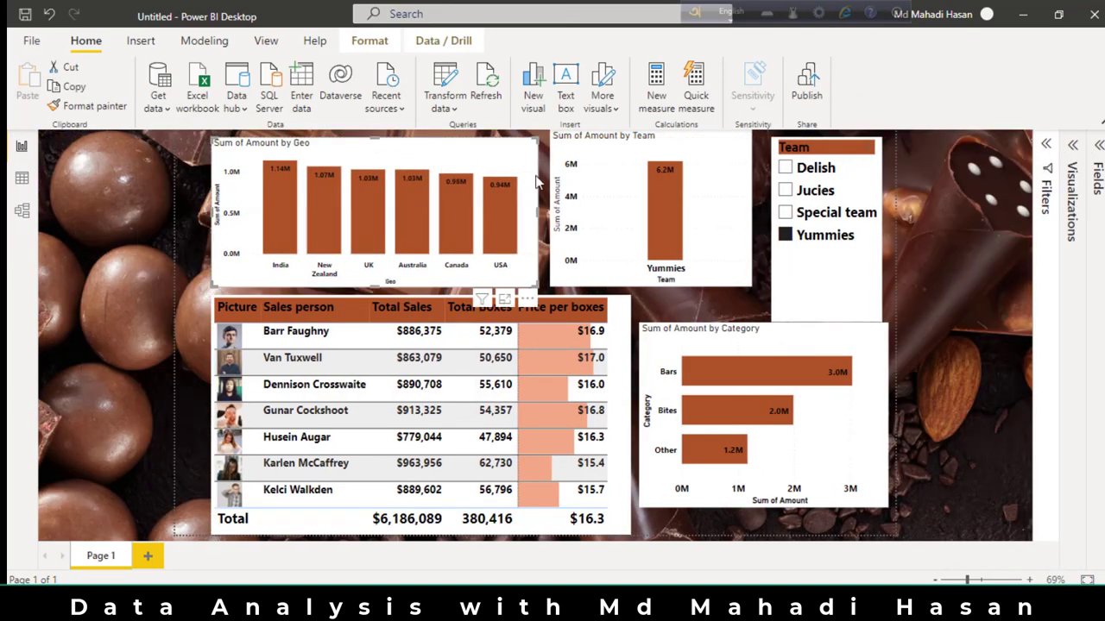
pyautogui.click(852, 147)
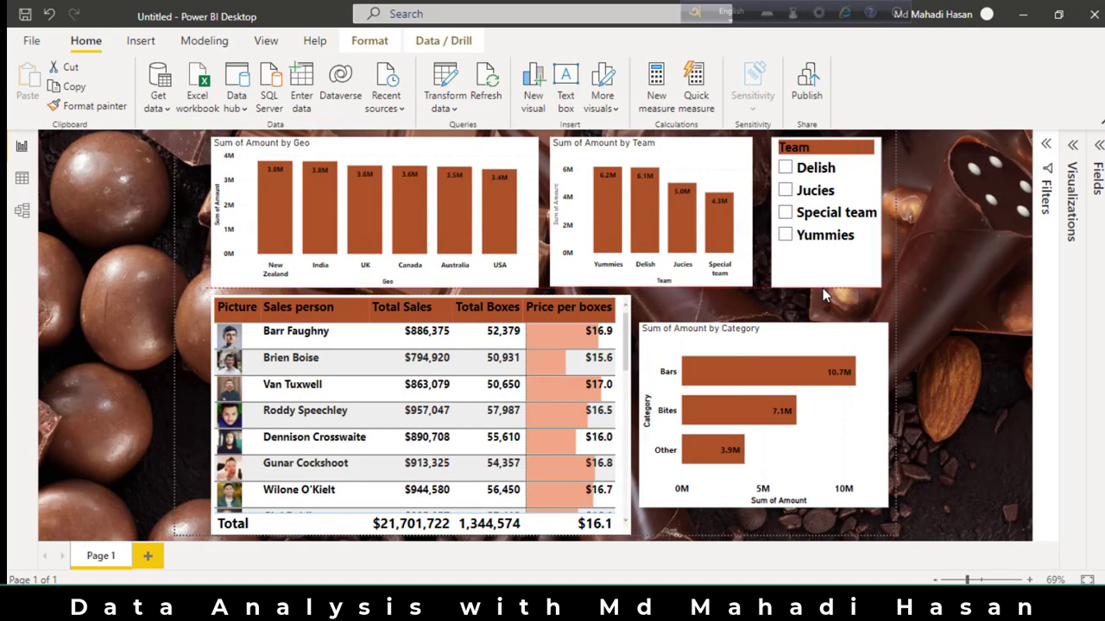
# Resize the category chart to match the salesperson table's height and end flush with the slicer's edge.
pyautogui.moveTo(771, 485); pyautogui.dragTo(771, 534)
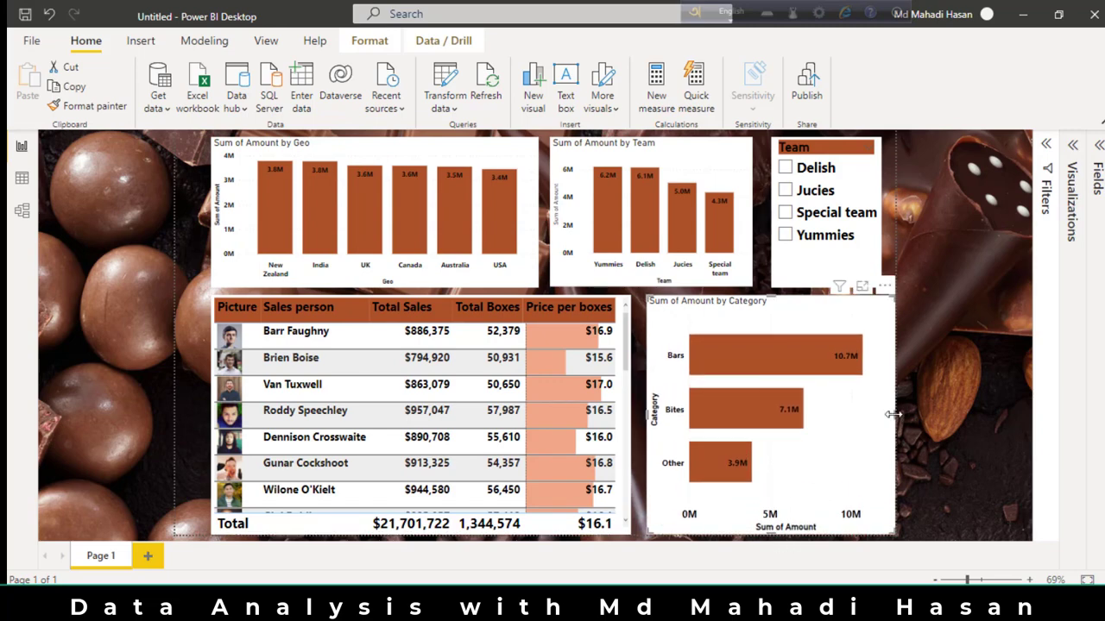
pyautogui.moveTo(892, 414); pyautogui.dragTo(881, 414)
pyautogui.click(636, 336)
# Test the Team slicer by filtering for Delish, Jucies and Special team in turn, and clear the selection.
pyautogui.click(785, 168)
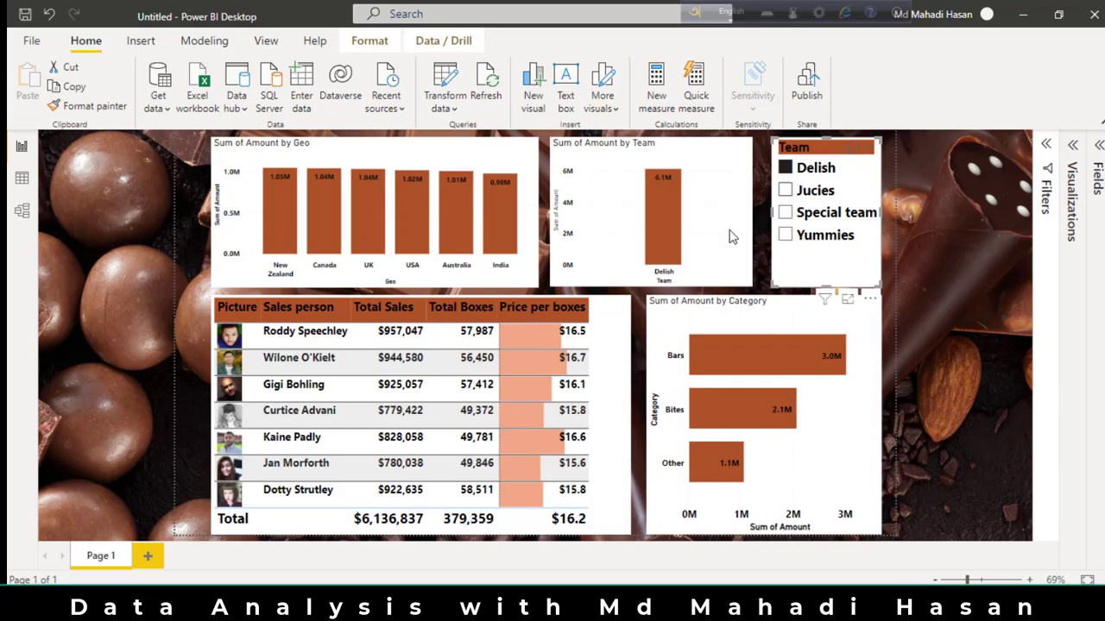
pyautogui.click(785, 190)
pyautogui.click(785, 213)
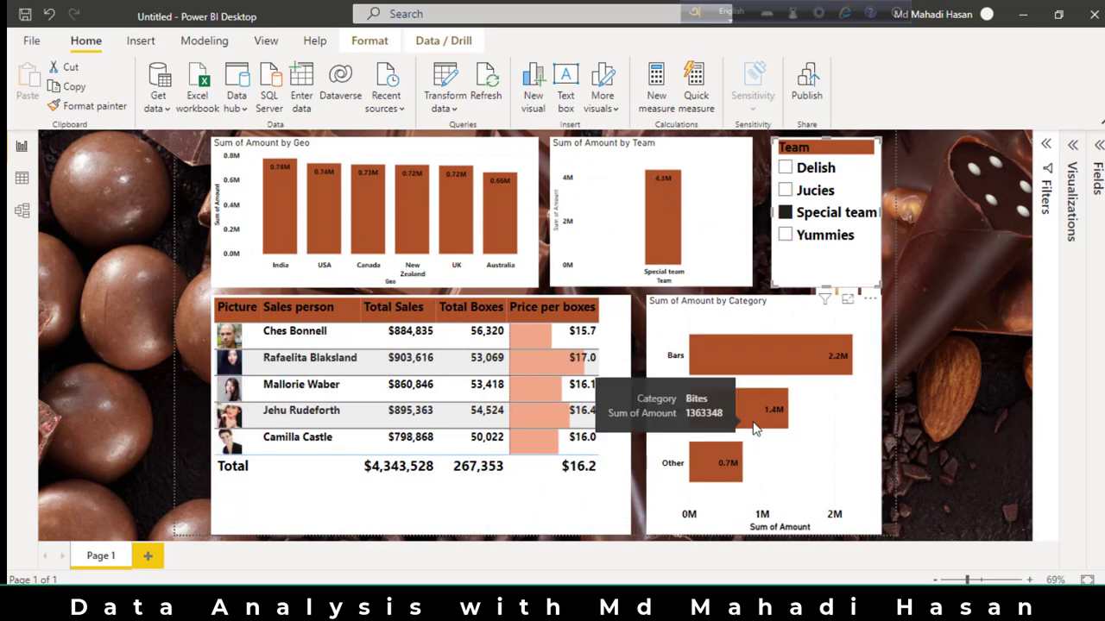
pyautogui.click(785, 167)
pyautogui.click(1046, 172)
pyautogui.click(1070, 160)
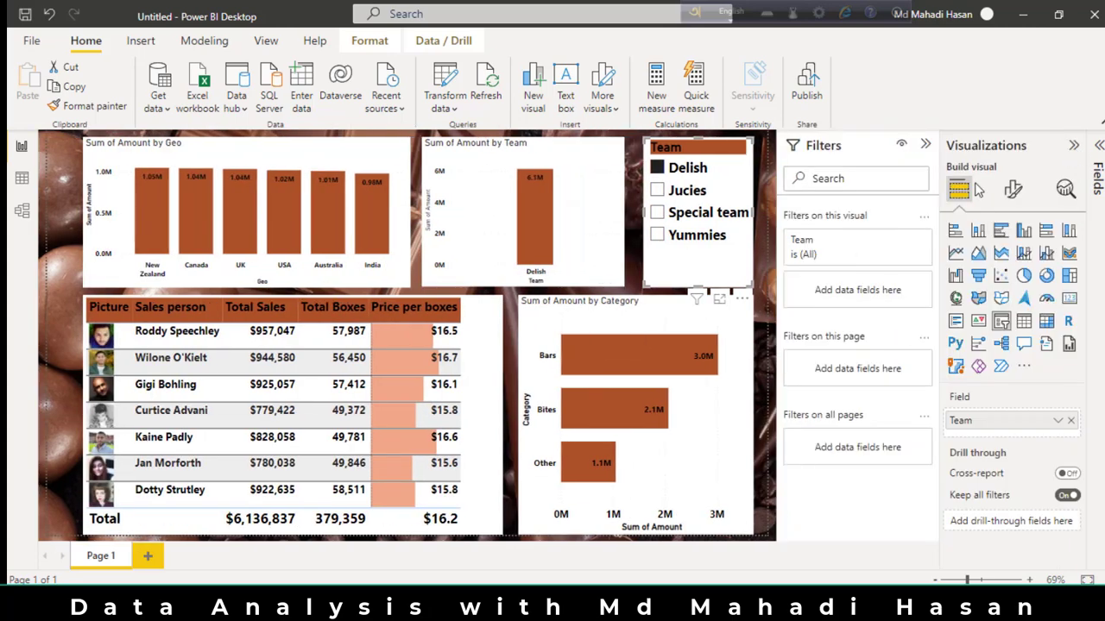
pyautogui.click(748, 175)
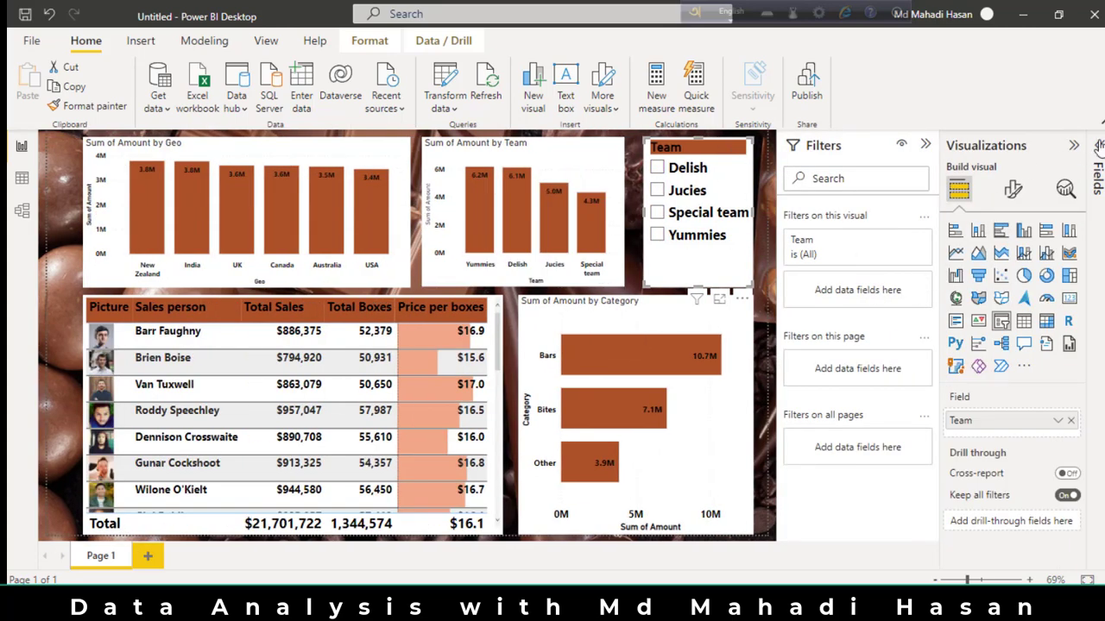
# Turn on the "Select all" option for the Team slicer.
pyautogui.click(1012, 189)
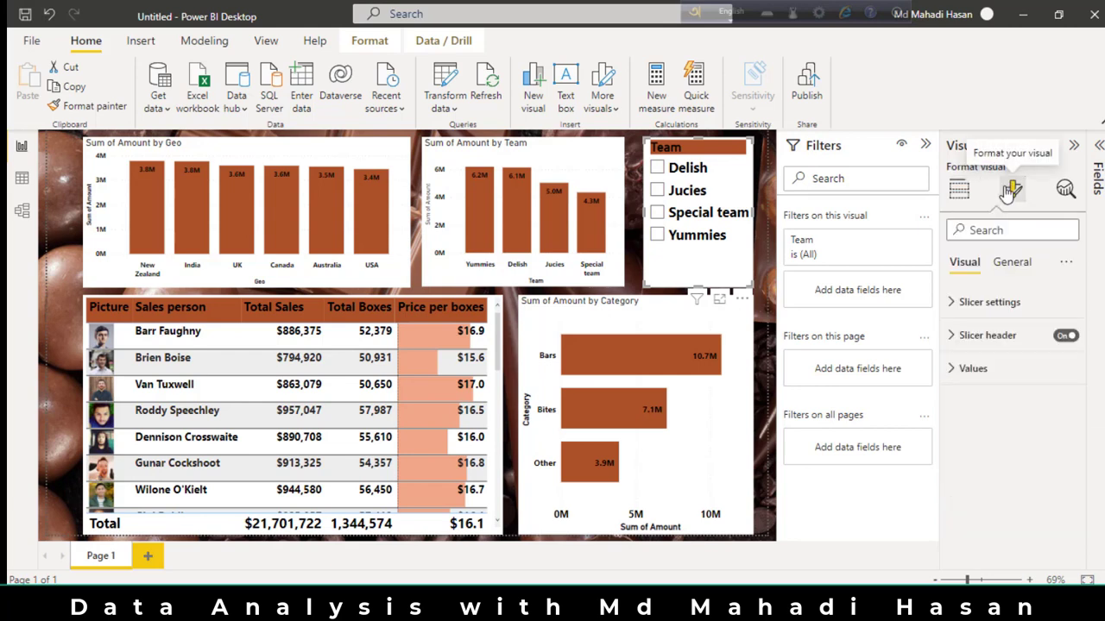
pyautogui.click(952, 302)
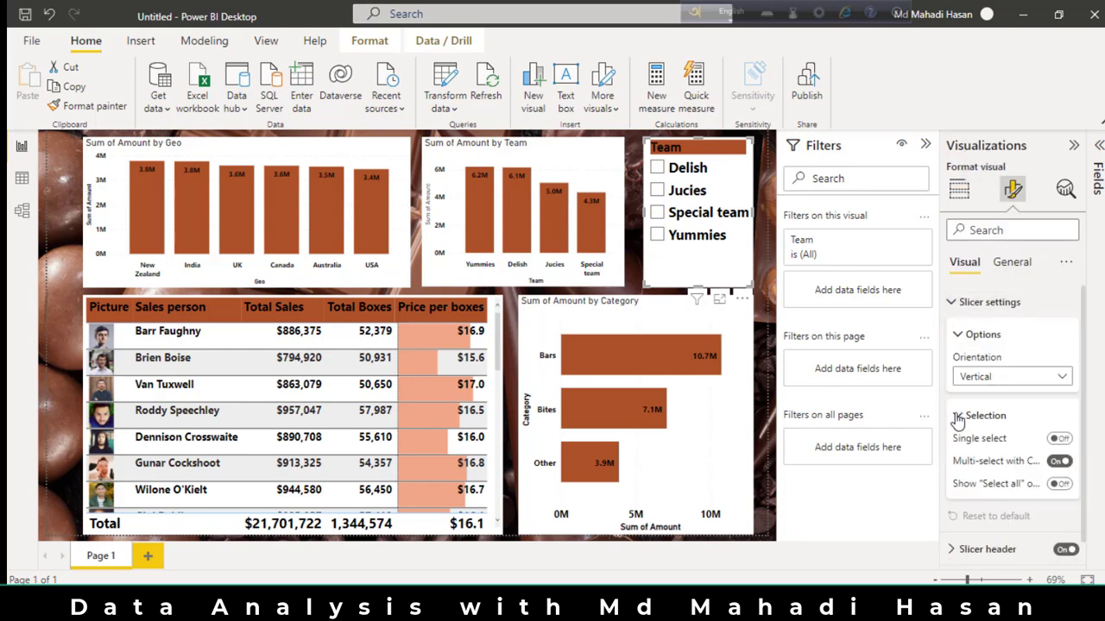
pyautogui.click(1059, 484)
pyautogui.click(958, 418)
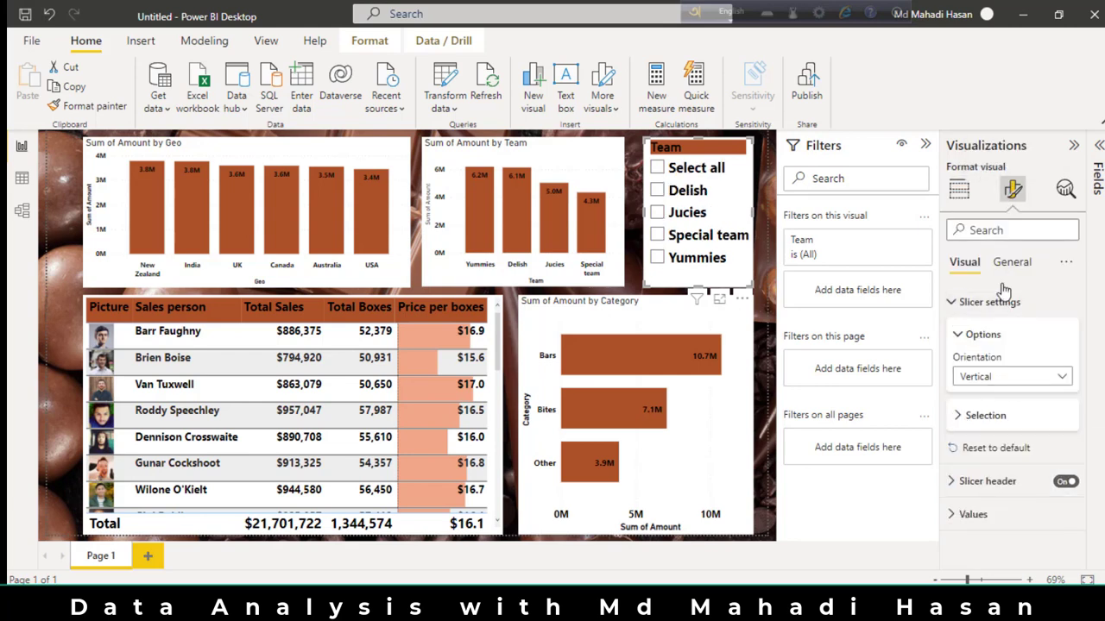
pyautogui.click(1071, 148)
pyautogui.click(1071, 147)
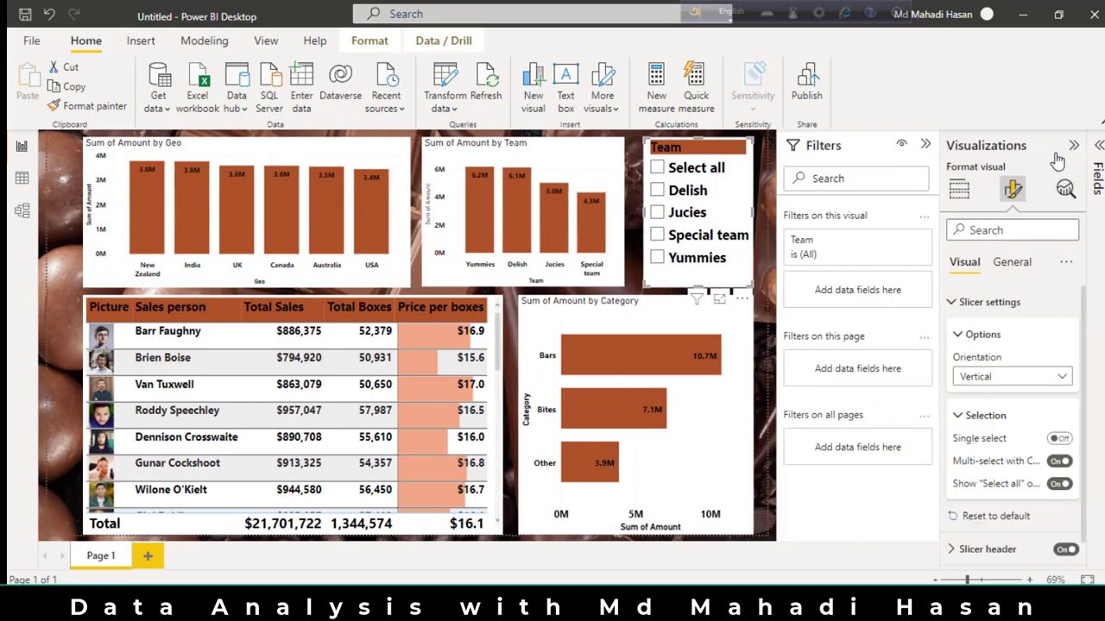
# Collapse the Visualizations and Filters panes and deselect the Team slicer to show the full report page.
pyautogui.click(1068, 148)
pyautogui.click(1045, 147)
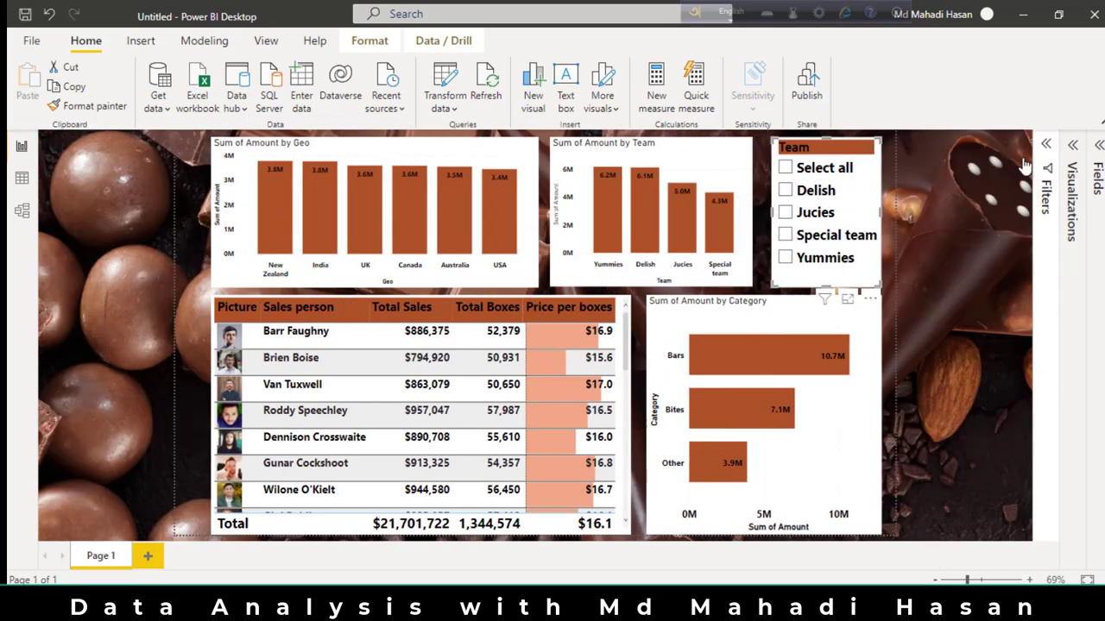
pyautogui.click(184, 226)
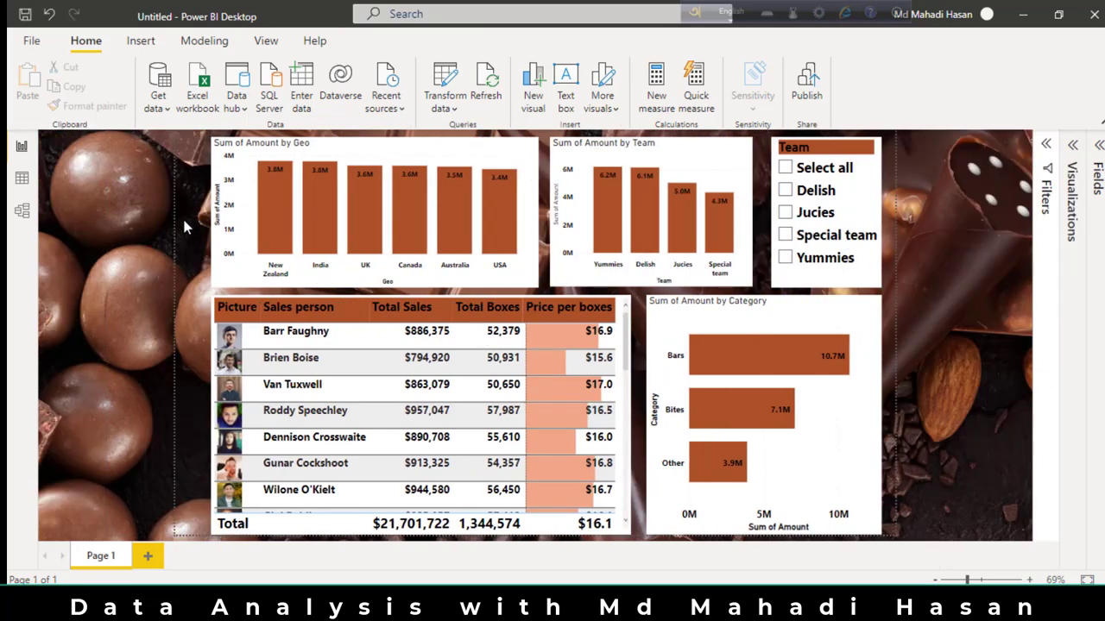
# Examine the salesperson table's rows, including the pictures, totals and price-per-box data bars.
pyautogui.scroll(-3, 444, 344)
pyautogui.scroll(3, 466, 371)
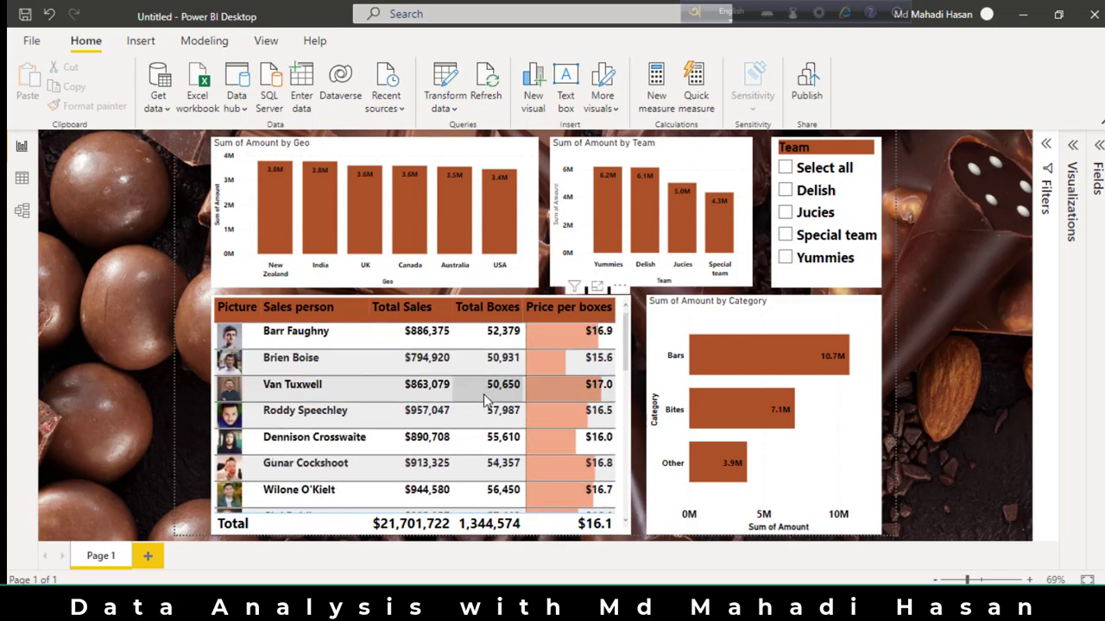
pyautogui.scroll(-5, 486, 404)
pyautogui.scroll(-8, 487, 404)
pyautogui.scroll(4, 506, 403)
pyautogui.scroll(8, 507, 403)
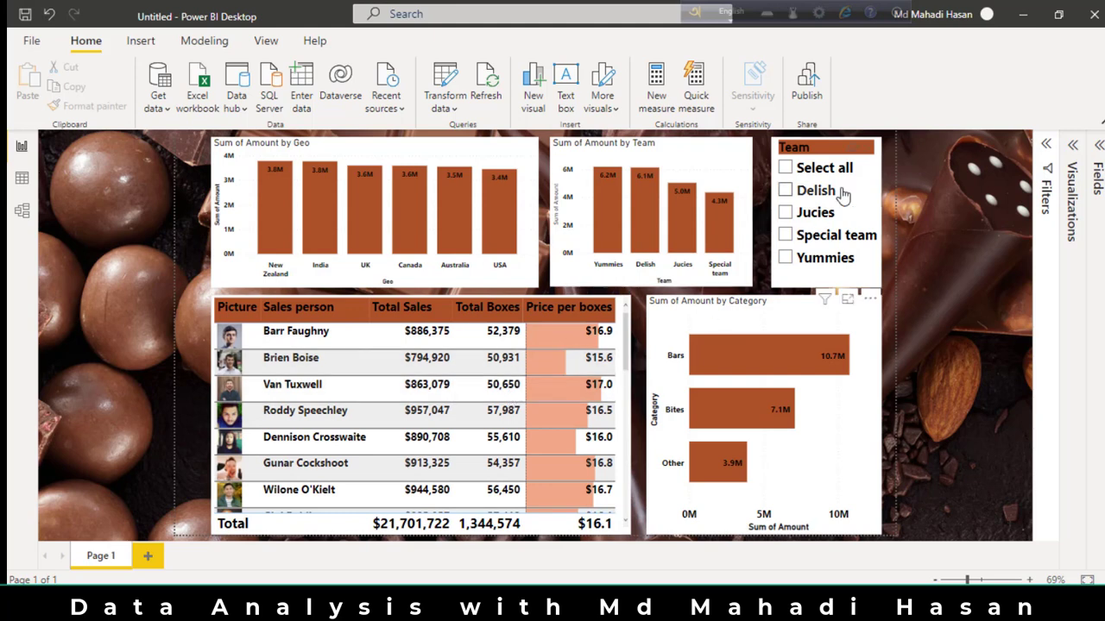
# Test the Team slicer by selecting all teams, and filter for Delish, Jucies, Special team and Yummies in turn.
pyautogui.click(807, 170)
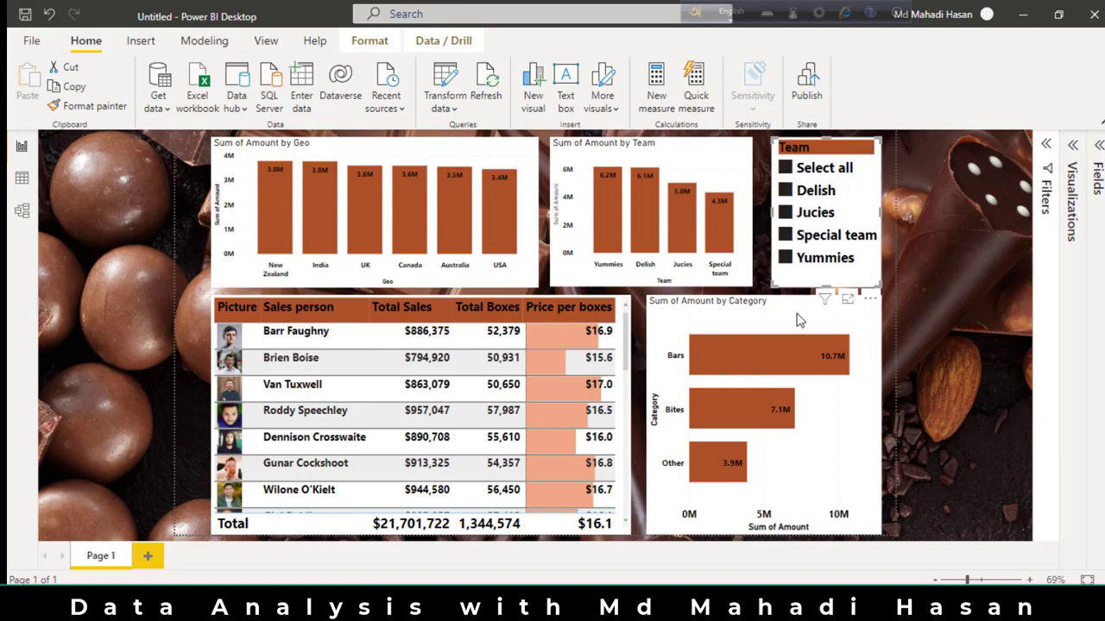
pyautogui.click(787, 191)
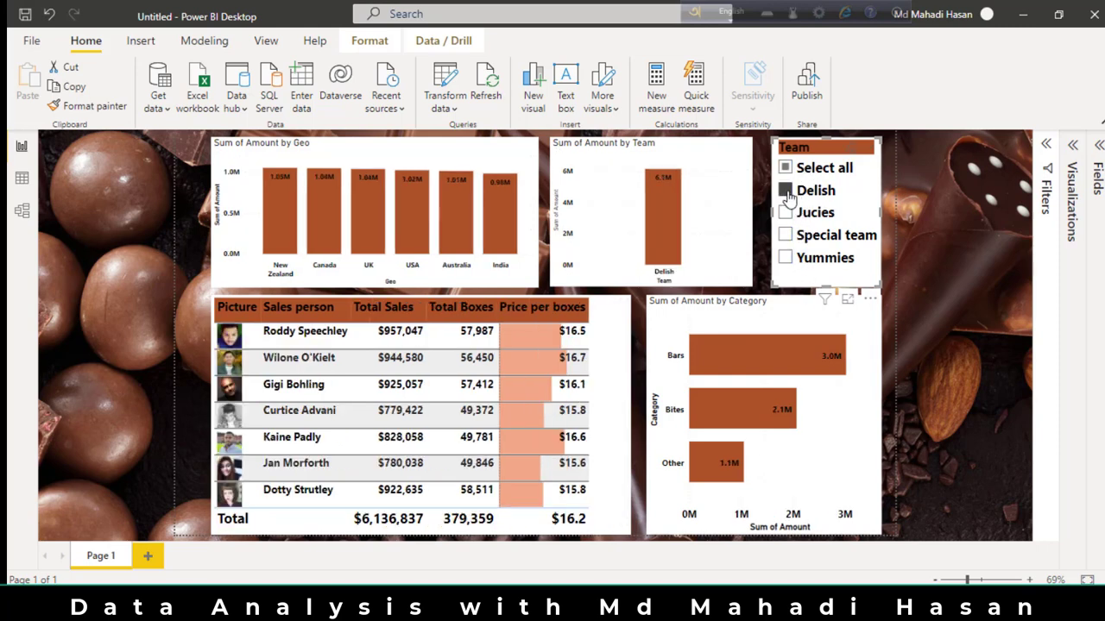
pyautogui.click(787, 214)
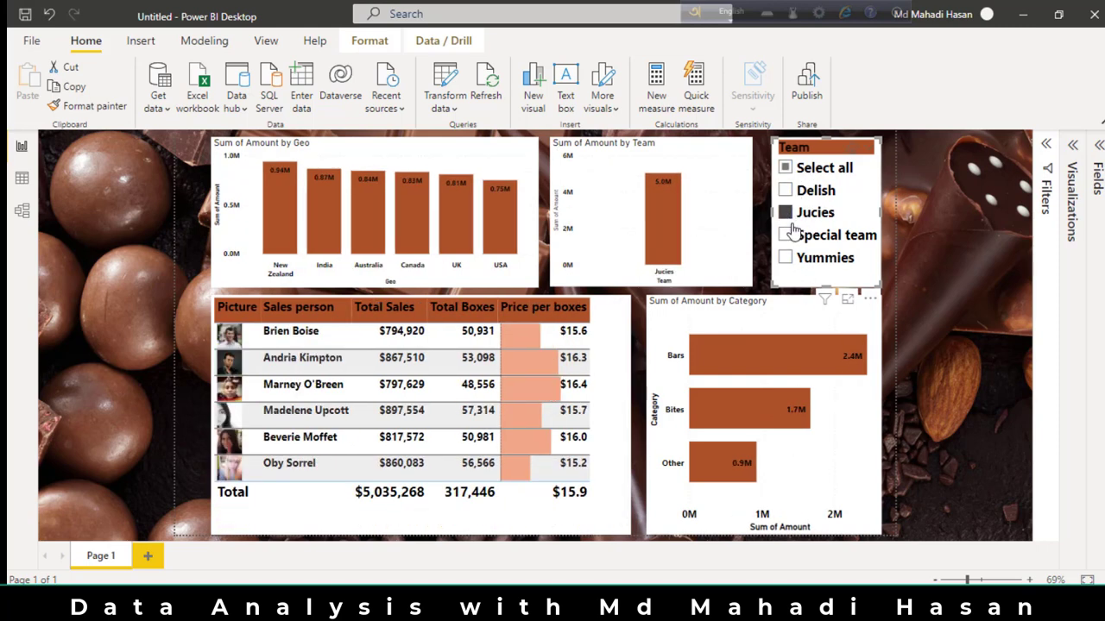
pyautogui.click(787, 235)
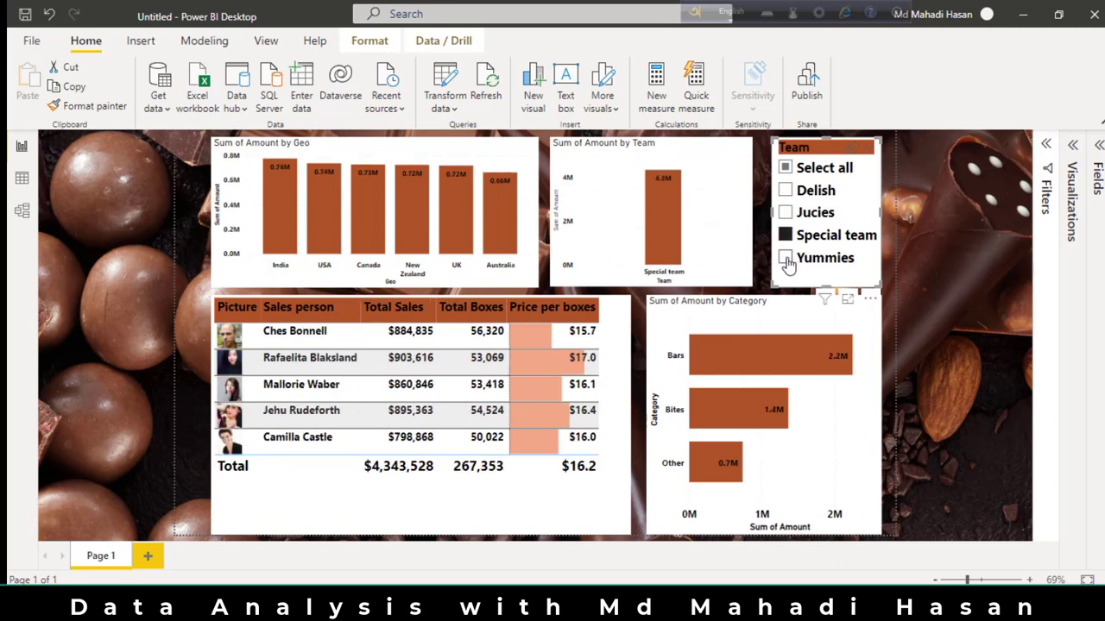
pyautogui.click(787, 259)
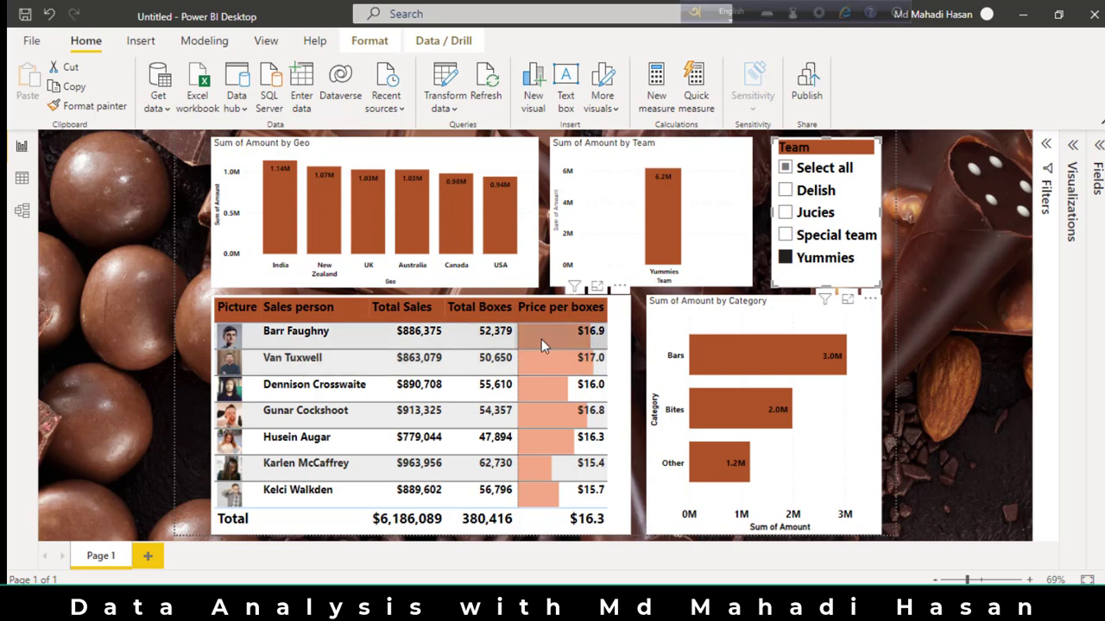
# Check the report's filtering in reverse order for Special team, Jucies and Delish, leaving Delish selected.
pyautogui.click(785, 236)
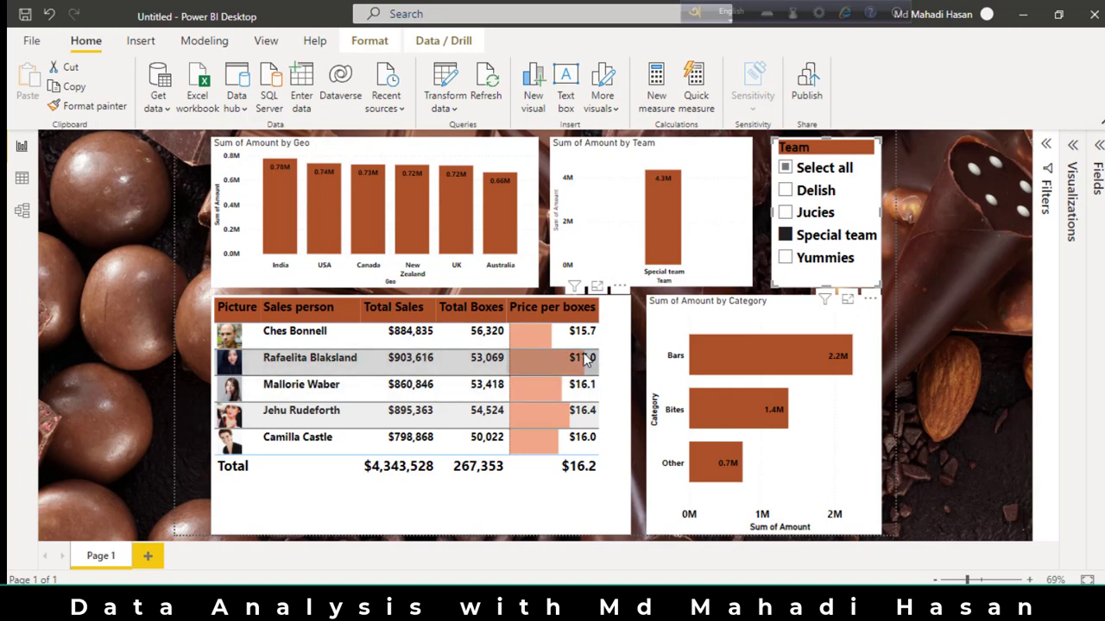
pyautogui.click(783, 214)
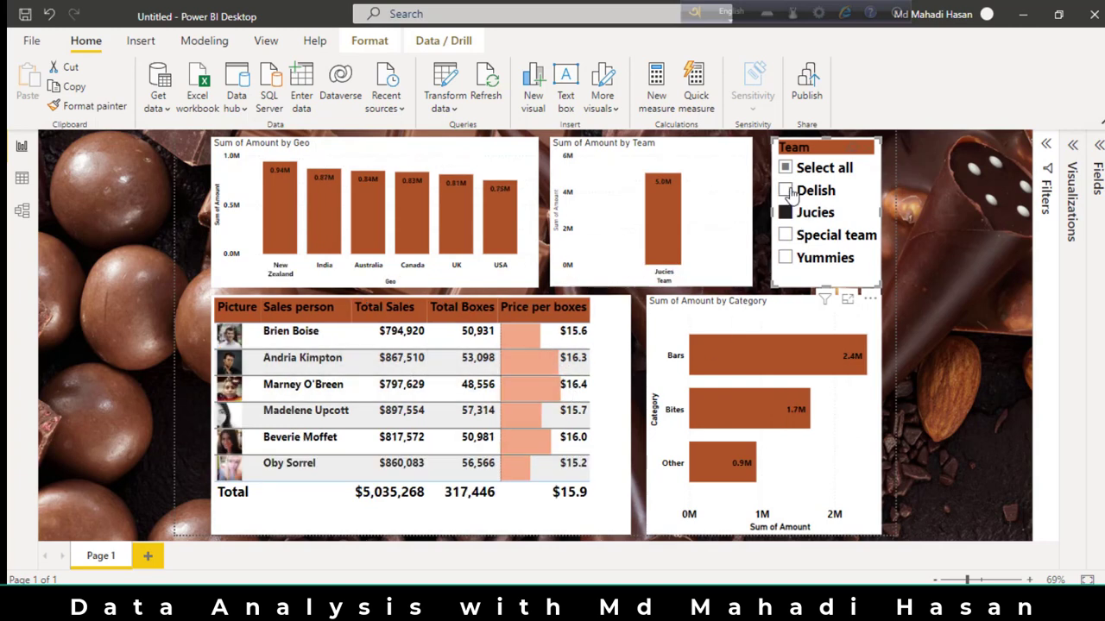
pyautogui.click(785, 191)
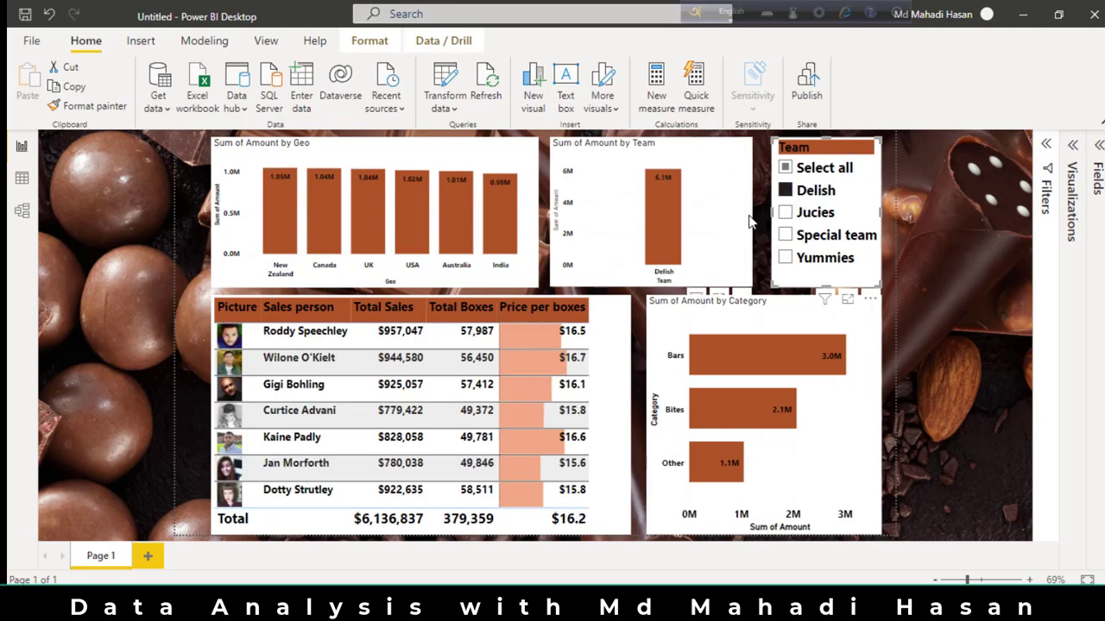